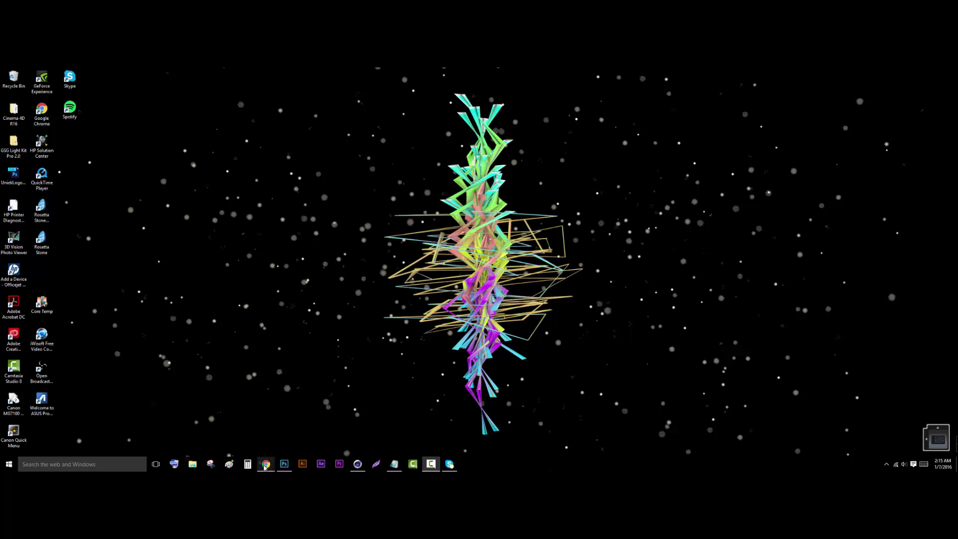
# Switch to Chrome and open the side-view photo of a walking Komodo dragon from the image results
pyautogui.moveTo(266, 462)
pyautogui.click(226, 434)
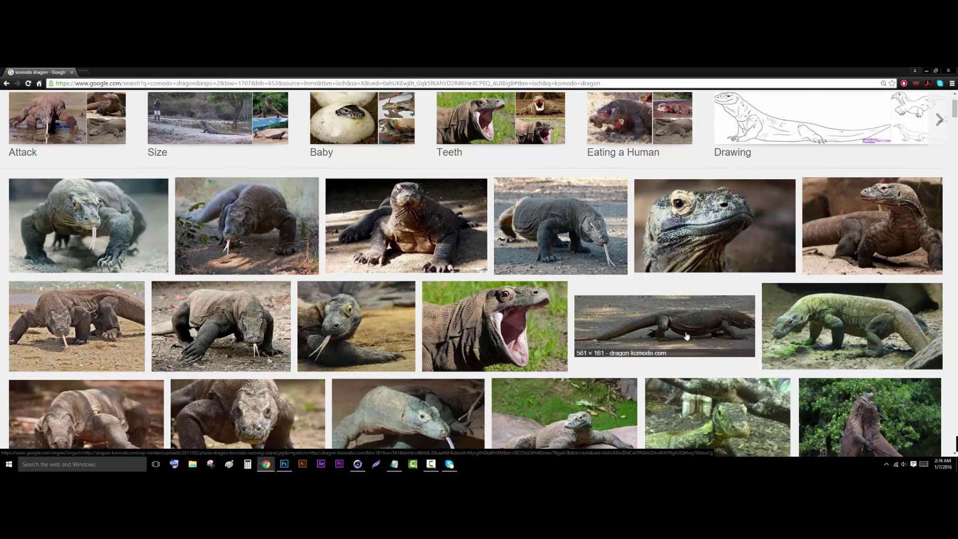
pyautogui.scroll(-8, 685, 337)
pyautogui.scroll(3, 399, 391)
pyautogui.scroll(5, 674, 318)
pyautogui.scroll(-1, 624, 316)
pyautogui.click(624, 316)
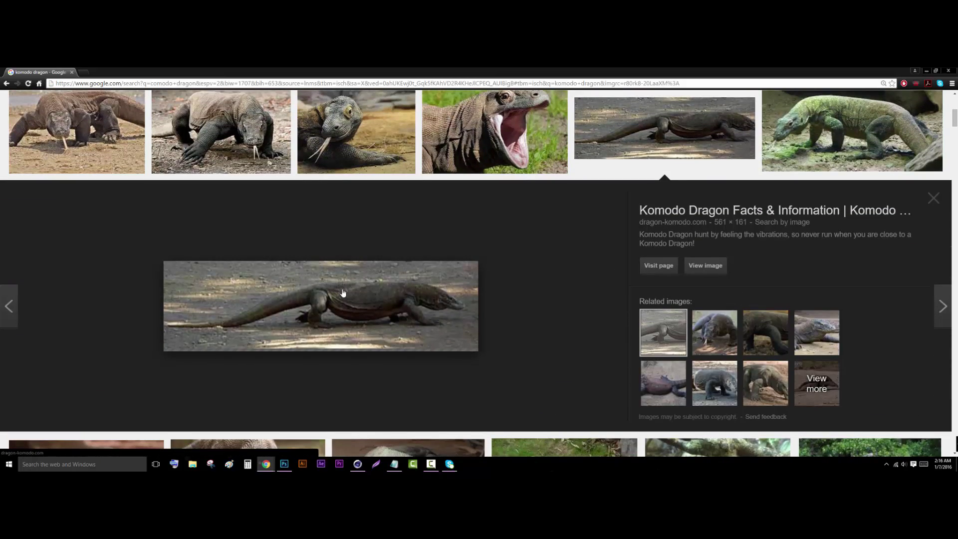
pyautogui.rightClick(342, 289)
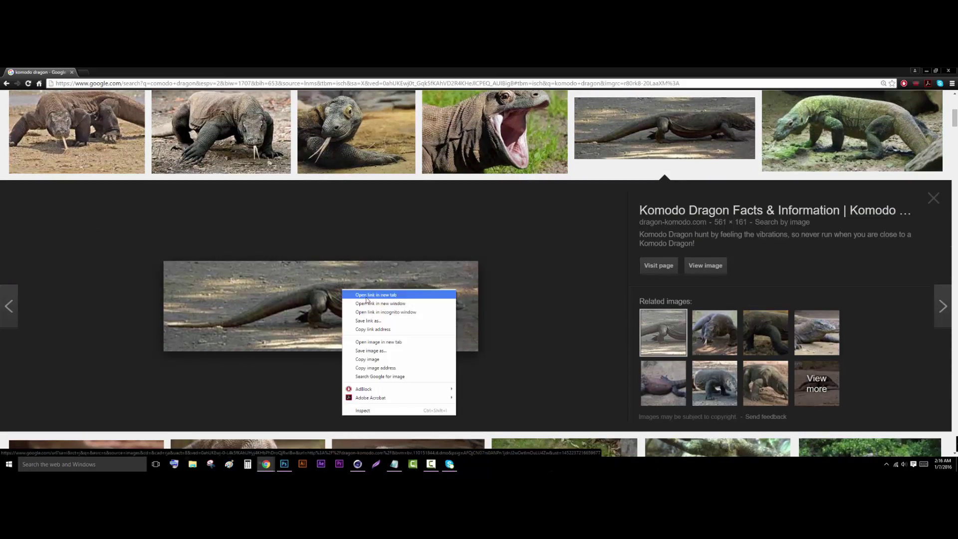
pyautogui.click(400, 355)
pyautogui.click(441, 75)
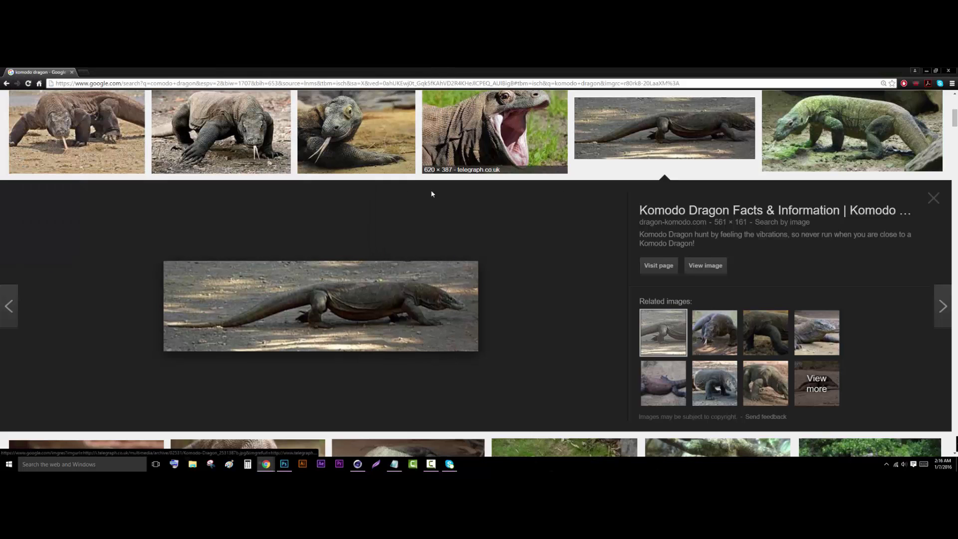
# Switch to Cinema 4D, show all four views, and open the Front viewport's configuration settings
pyautogui.click(358, 464)
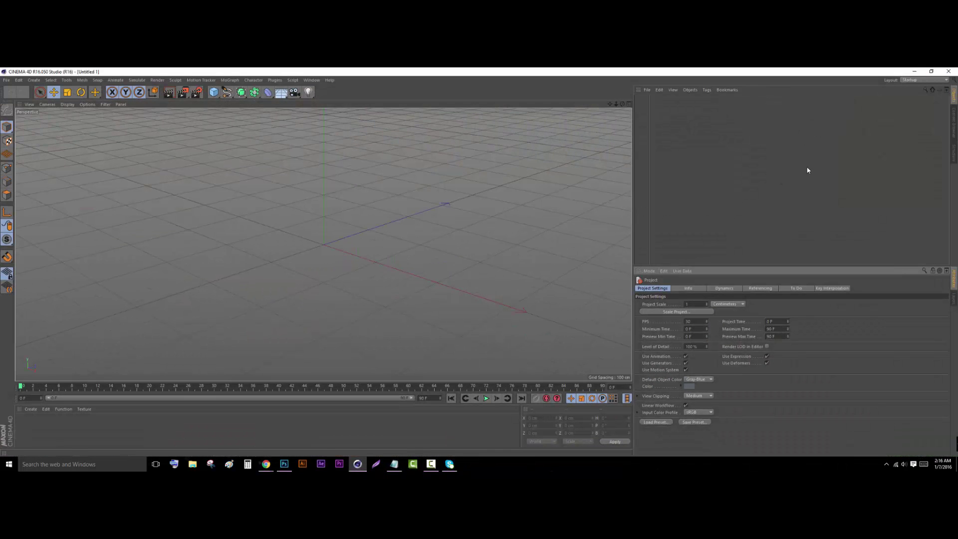
pyautogui.click(629, 105)
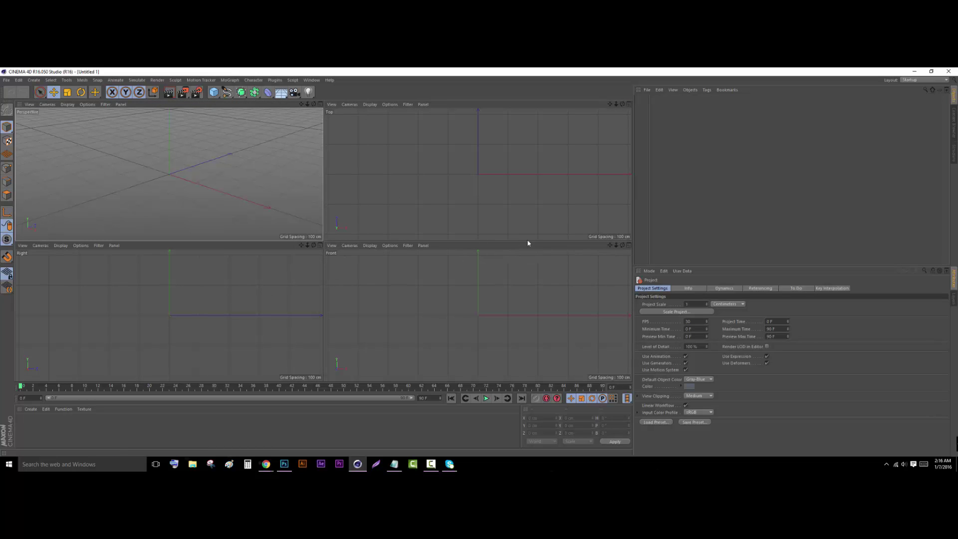
pyautogui.click(390, 246)
pyautogui.click(401, 387)
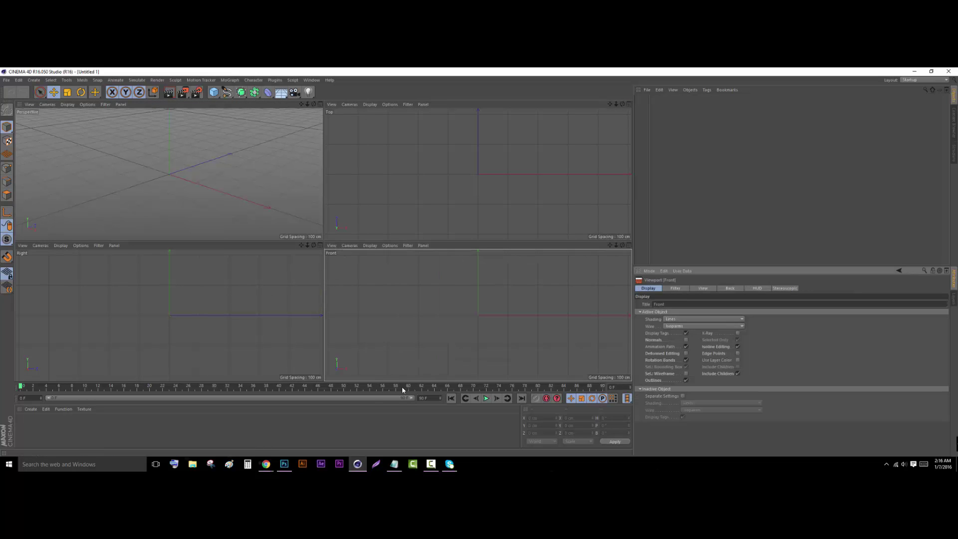
# Load images (1).jpg from the Downloads folder as the Front viewport's background image
pyautogui.click(731, 289)
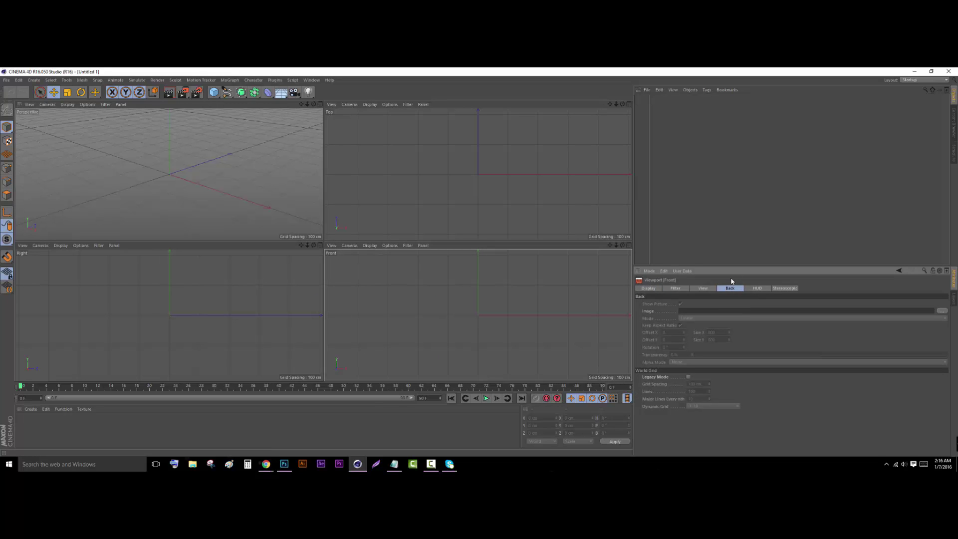
pyautogui.click(943, 311)
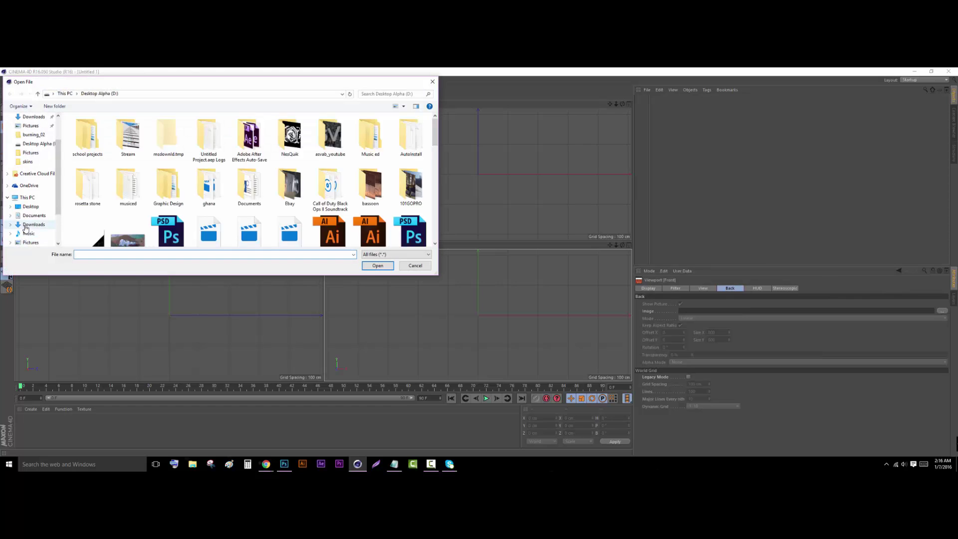
pyautogui.click(34, 225)
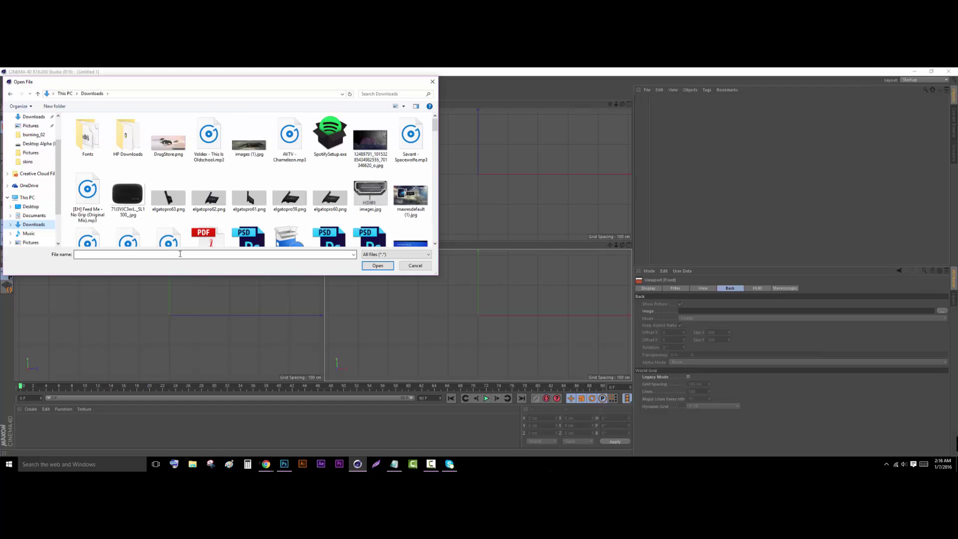
pyautogui.click(246, 152)
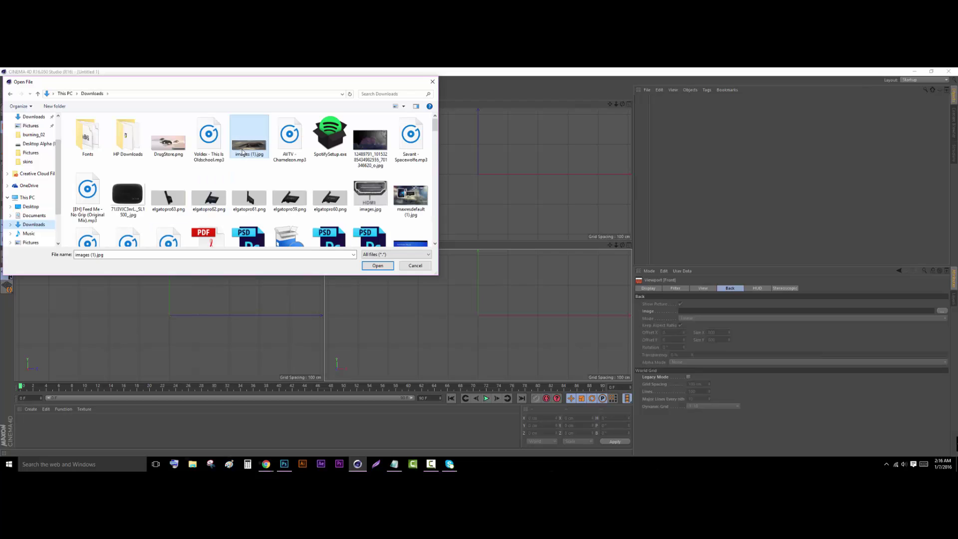
pyautogui.click(379, 266)
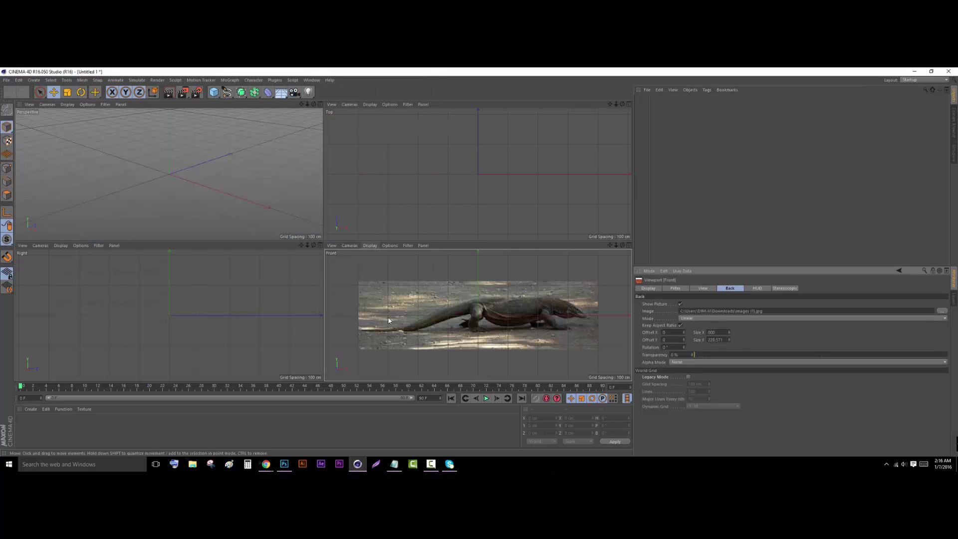
# Switch to Chrome and examine the Komodo dragon image results for the animal's pose and body shape
pyautogui.click(268, 465)
pyautogui.click(214, 445)
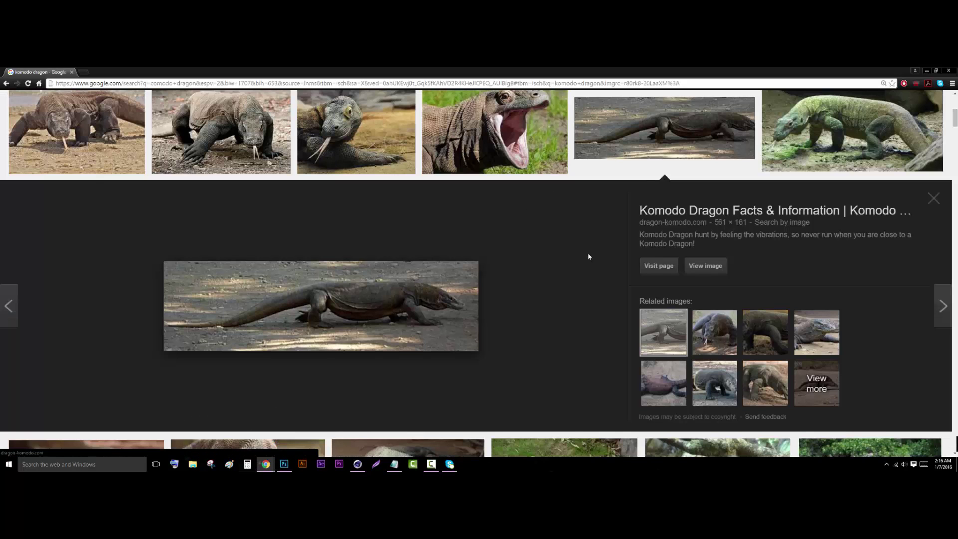
pyautogui.scroll(4, 589, 257)
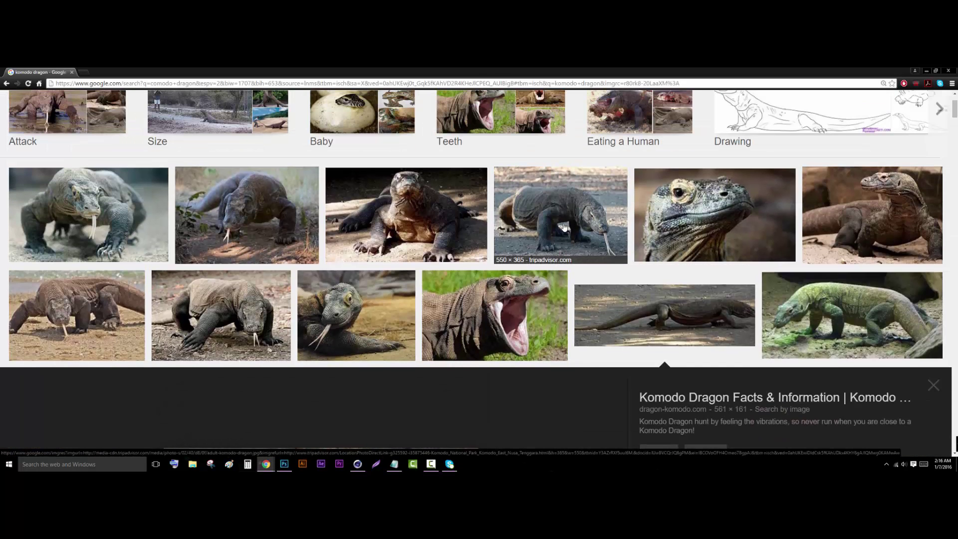
pyautogui.scroll(2, 564, 228)
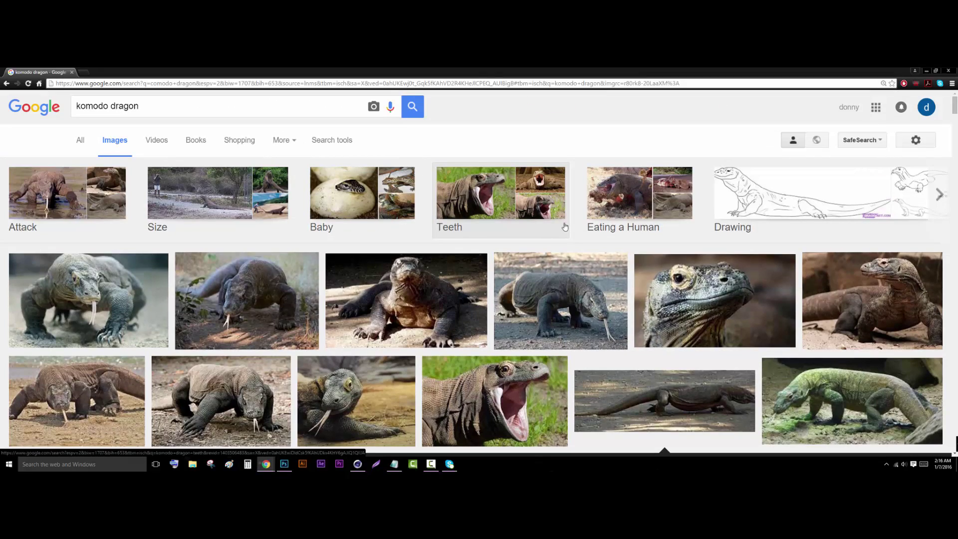
pyautogui.scroll(-3, 565, 227)
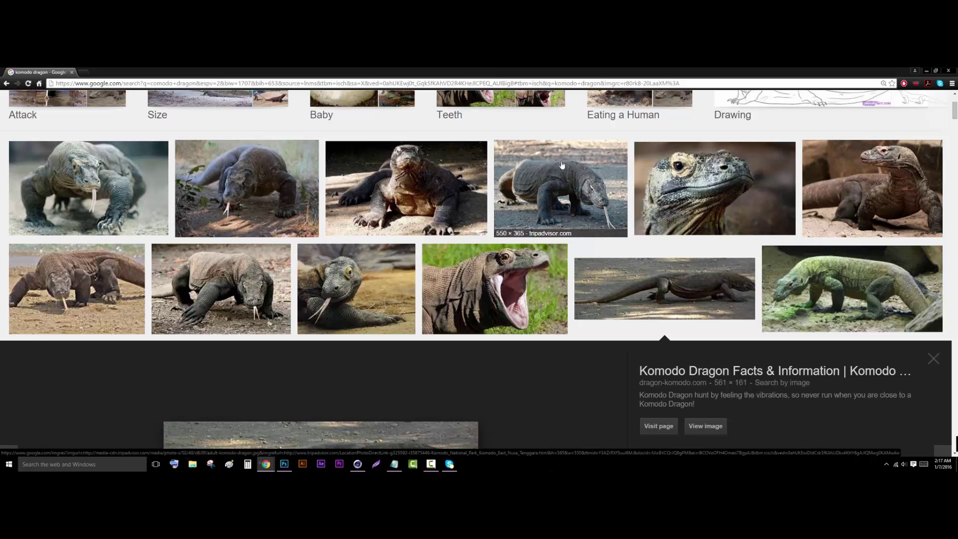
pyautogui.scroll(-3, 243, 244)
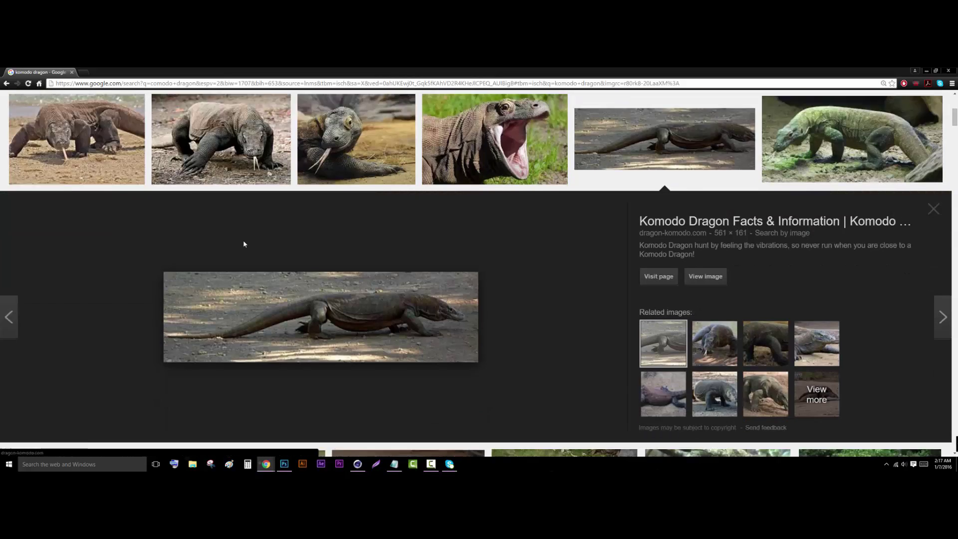
pyautogui.scroll(-1, 244, 245)
pyautogui.scroll(3, 242, 248)
# Switch to Cinema 4D, add a cylinder oriented along +X, and move it over the dragon's torso at about X 129 cm
pyautogui.click(358, 465)
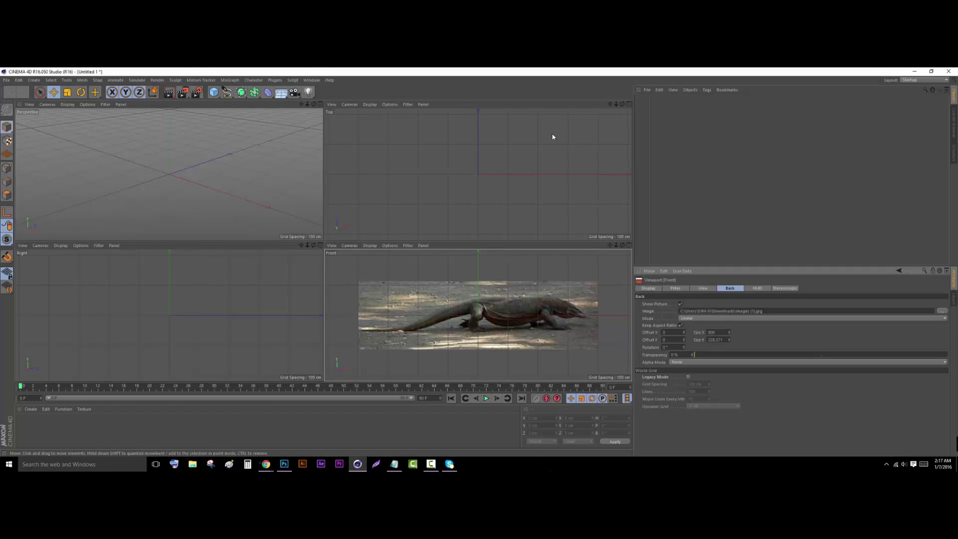
pyautogui.click(215, 93)
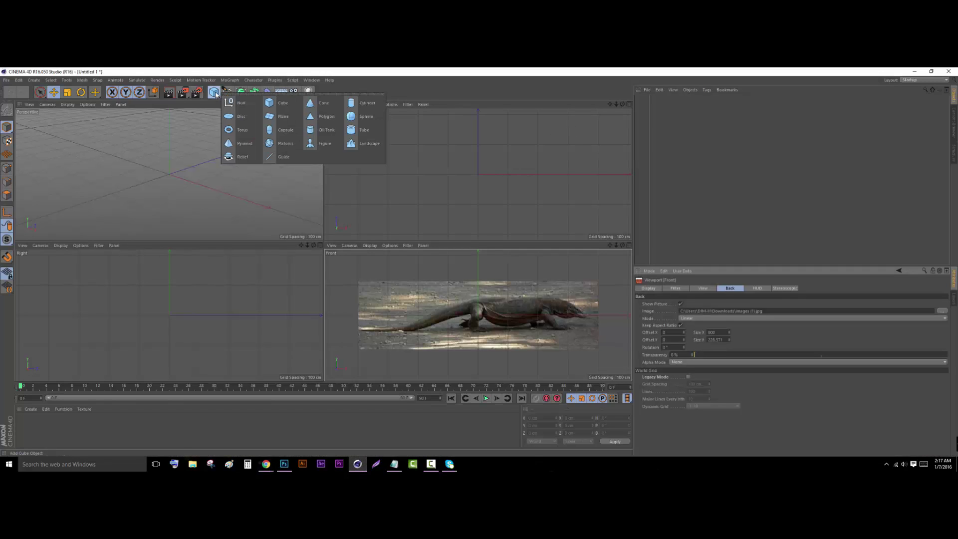
pyautogui.click(368, 102)
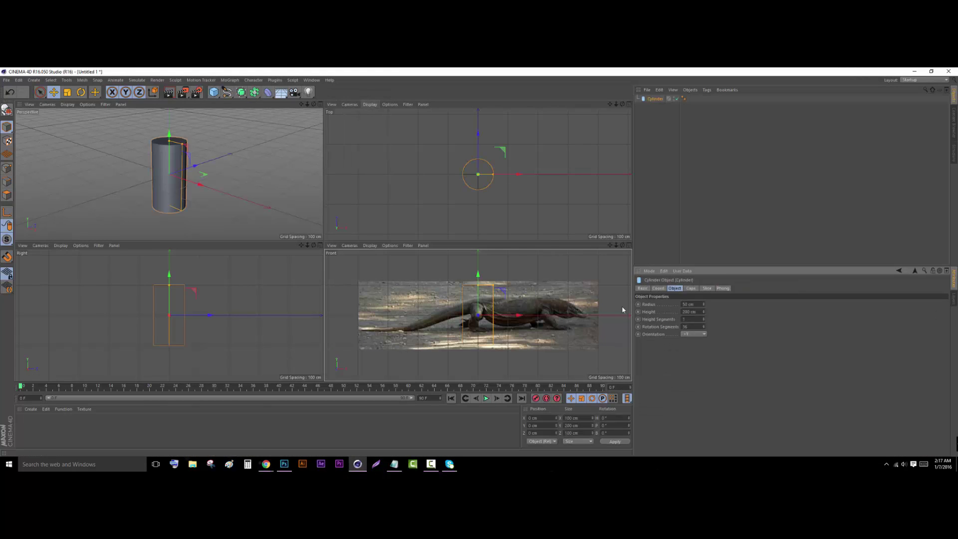
pyautogui.click(698, 343)
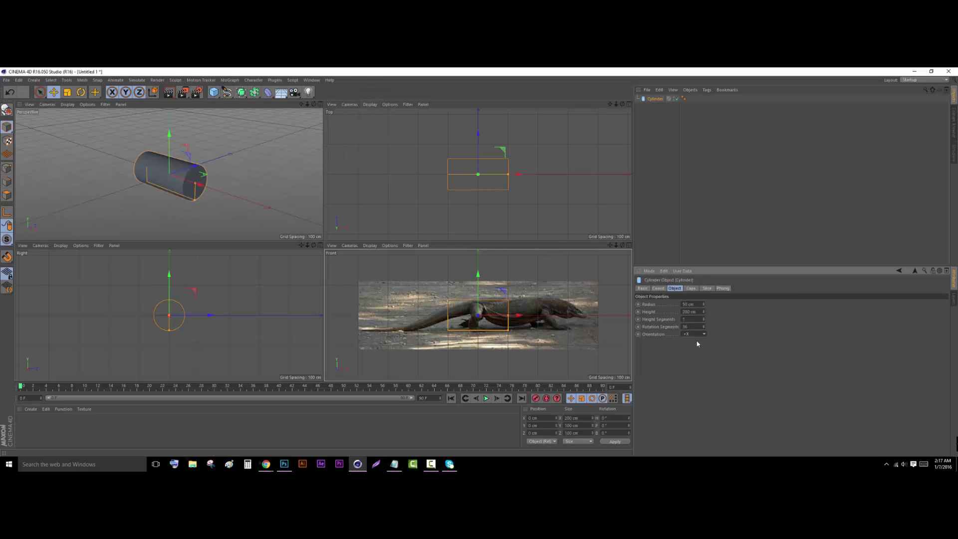
pyautogui.moveTo(519, 317); pyautogui.dragTo(555, 323)
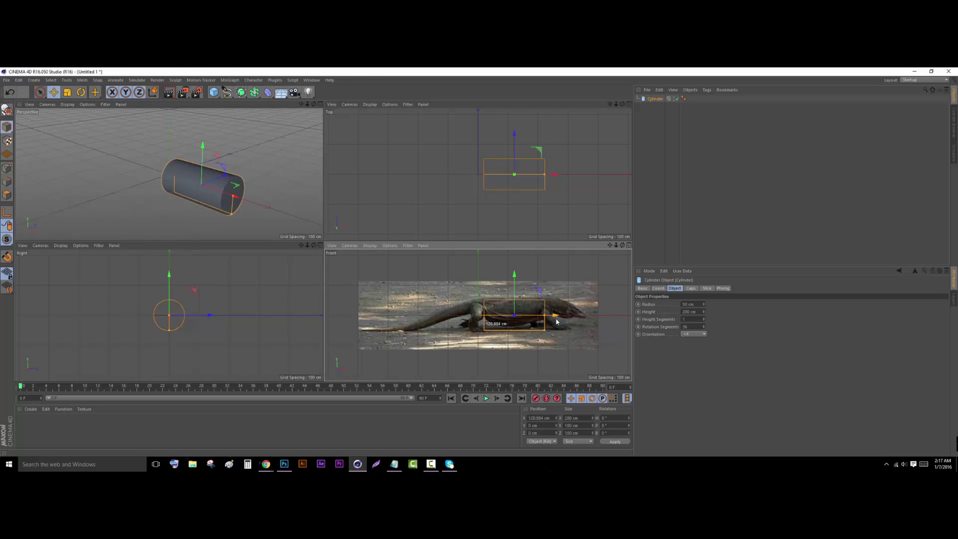
# Set the cylinder's rotation segments to 6 and delete its Phong tag
pyautogui.doubleClick(692, 327)
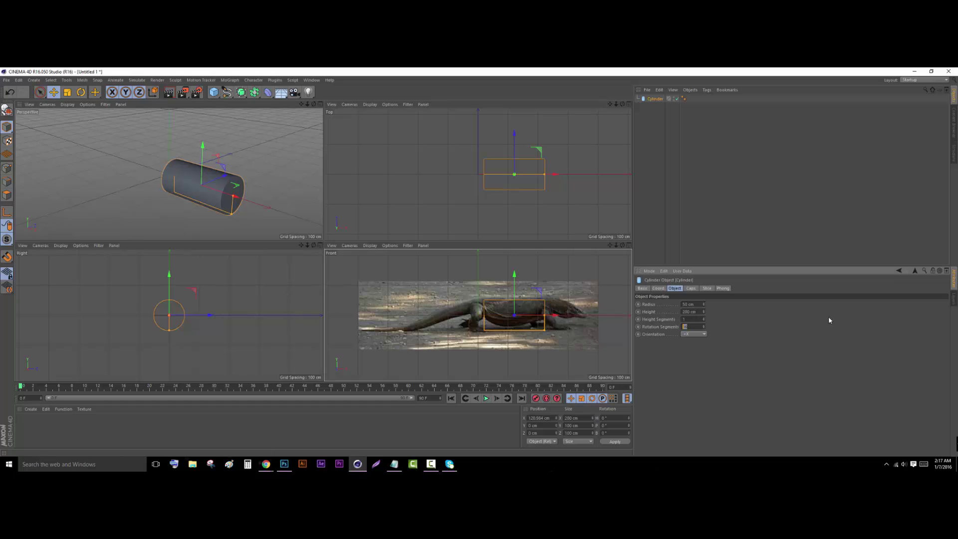
pyautogui.write('6')
pyautogui.press('Return')
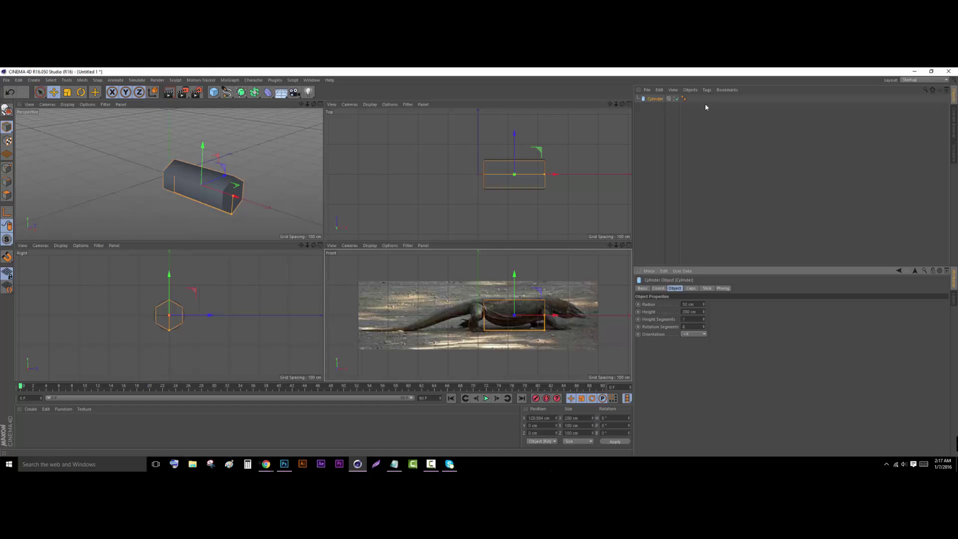
pyautogui.click(684, 99)
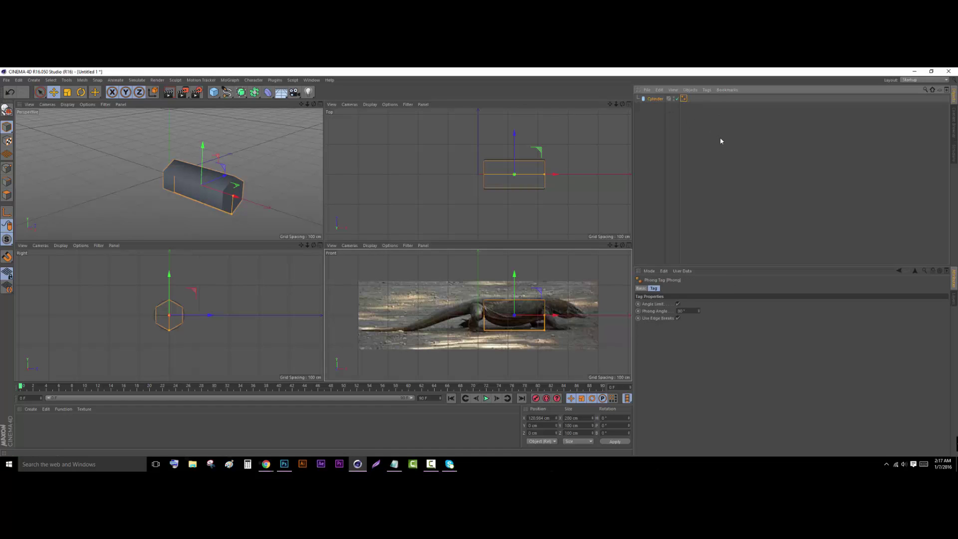
pyautogui.press('Delete')
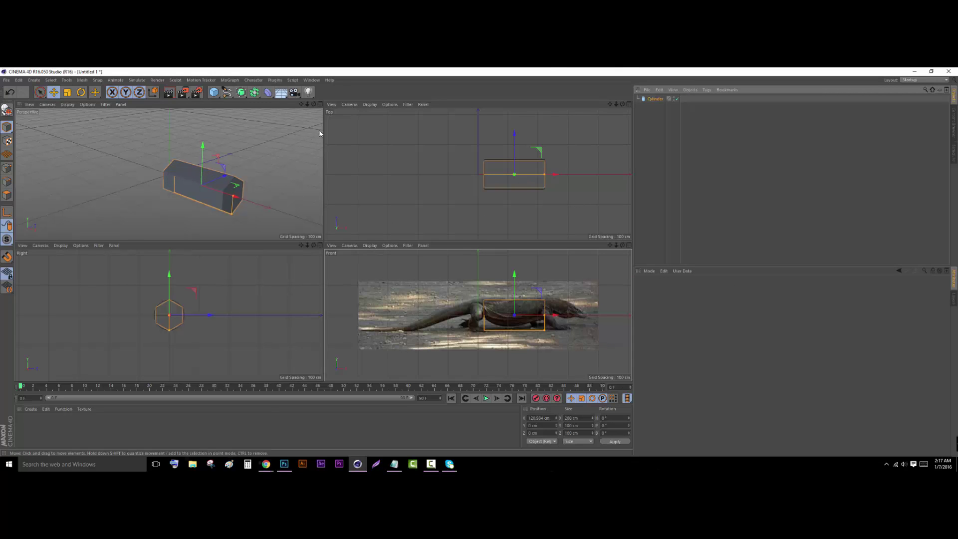
# Try to rotate the cylinder through its coordinate rotation values, and undo the changes
pyautogui.moveTo(314, 104); pyautogui.dragTo(237, 83)
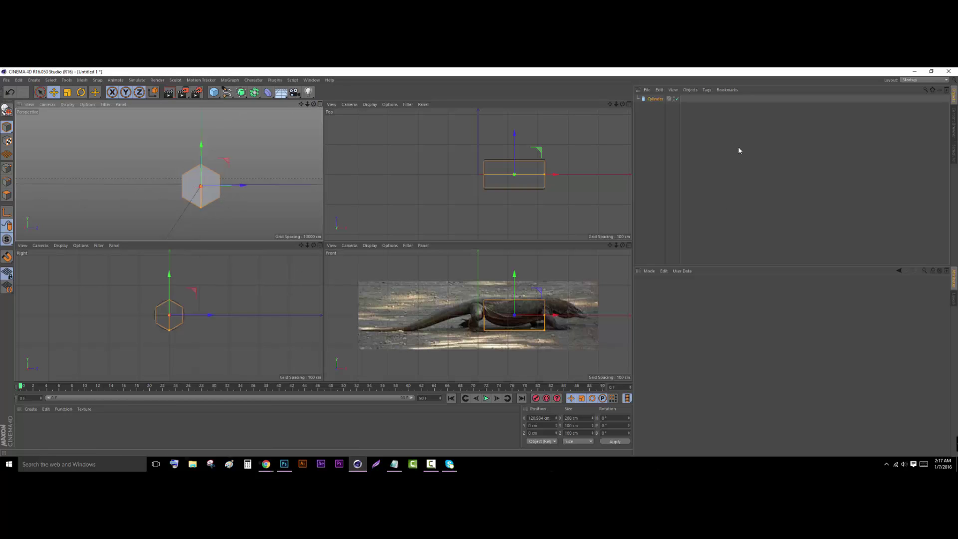
pyautogui.click(652, 100)
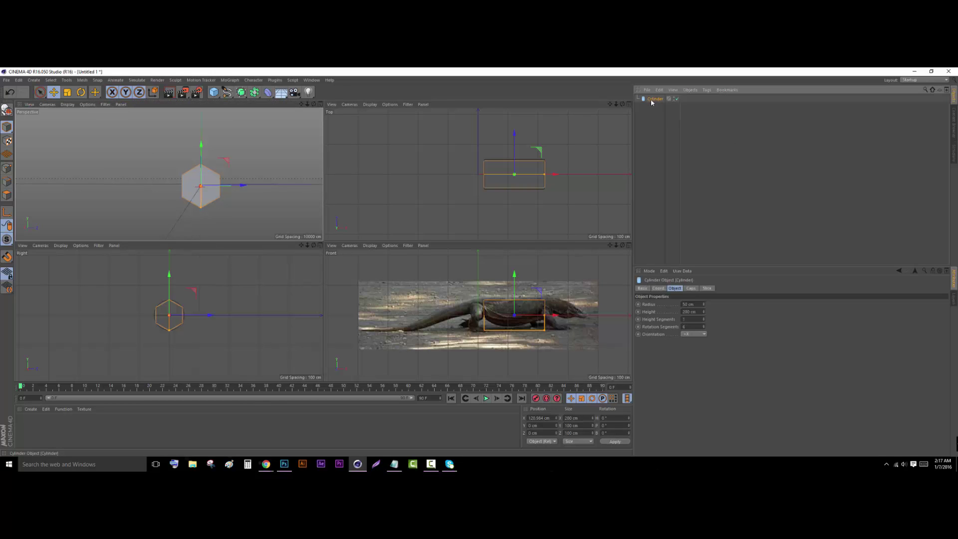
pyautogui.click(659, 290)
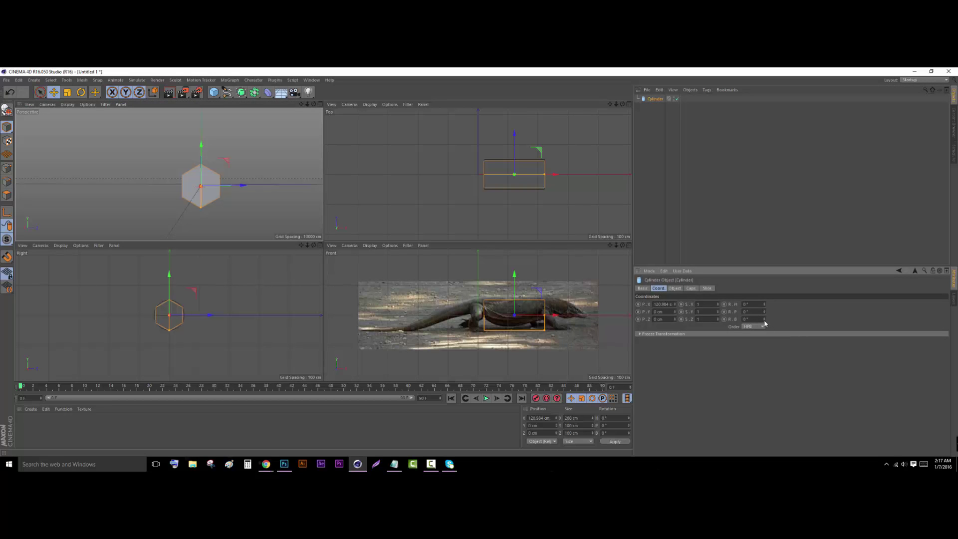
pyautogui.moveTo(765, 321); pyautogui.dragTo(765, 297)
pyautogui.hotkey('ctrl', 'z')
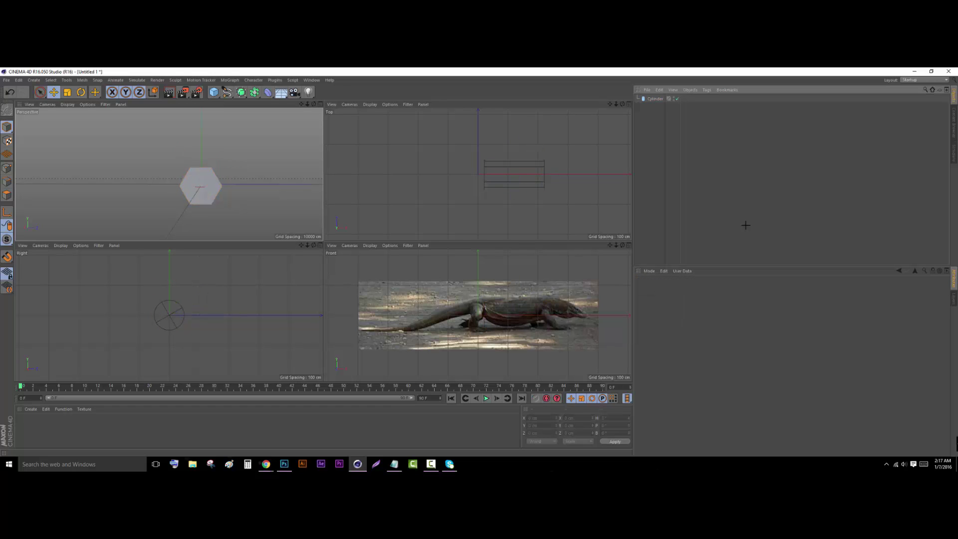
pyautogui.hotkey('ctrl', 'z')
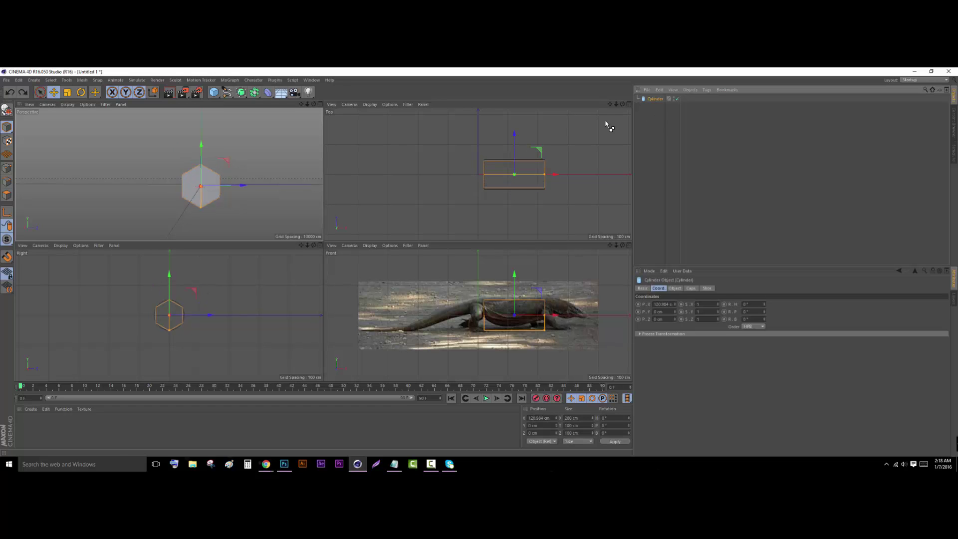
# Rotate the hexagonal cylinder to a pitch of 30° so that one flat side faces up
pyautogui.click(81, 92)
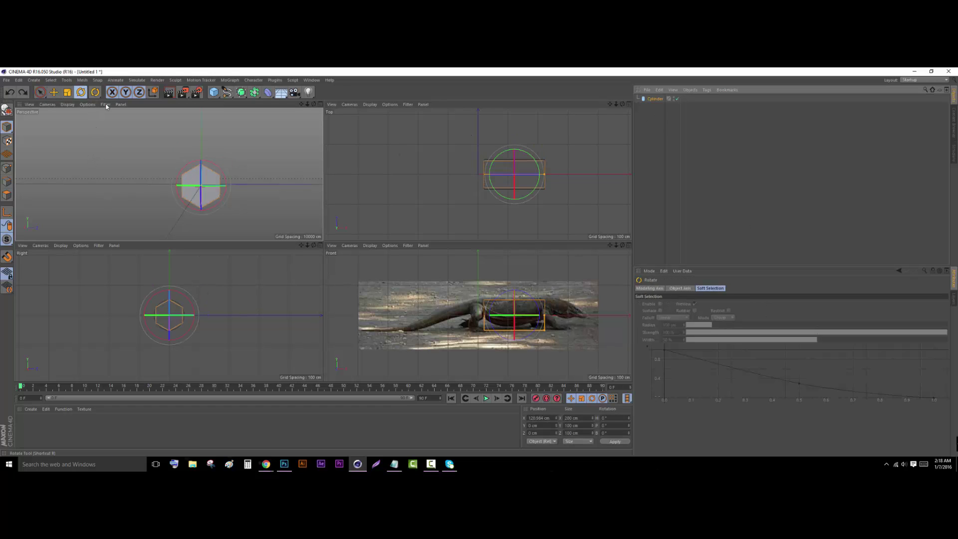
pyautogui.moveTo(222, 172); pyautogui.dragTo(214, 163)
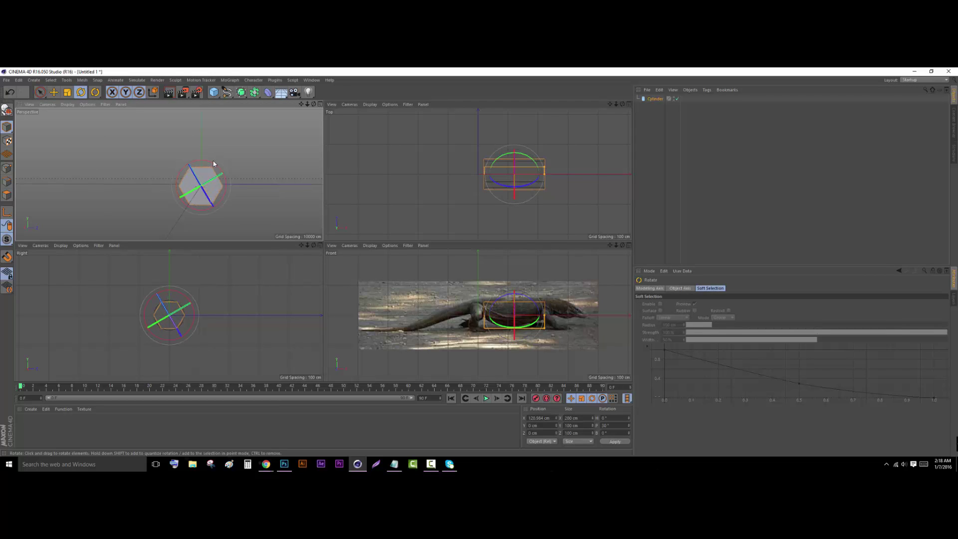
pyautogui.doubleClick(626, 426)
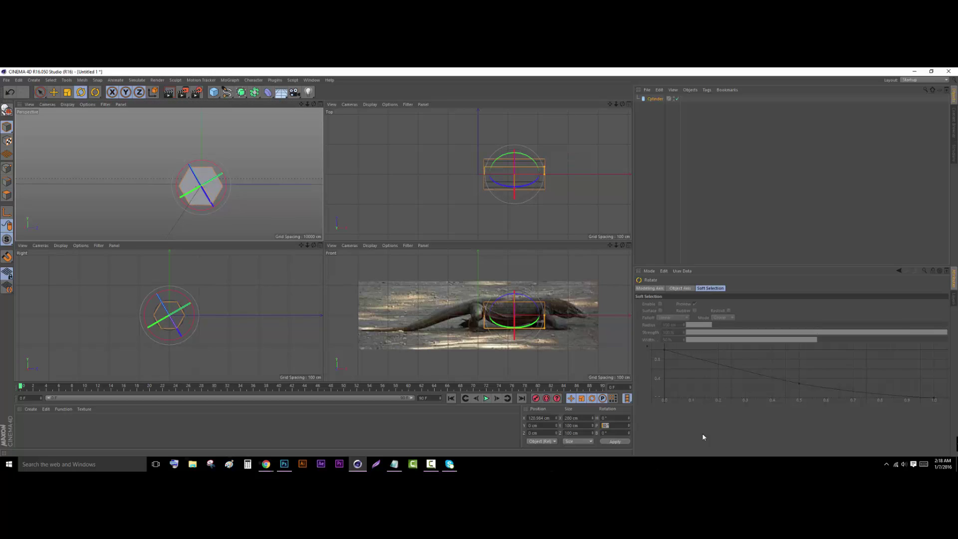
pyautogui.click(733, 153)
pyautogui.click(654, 99)
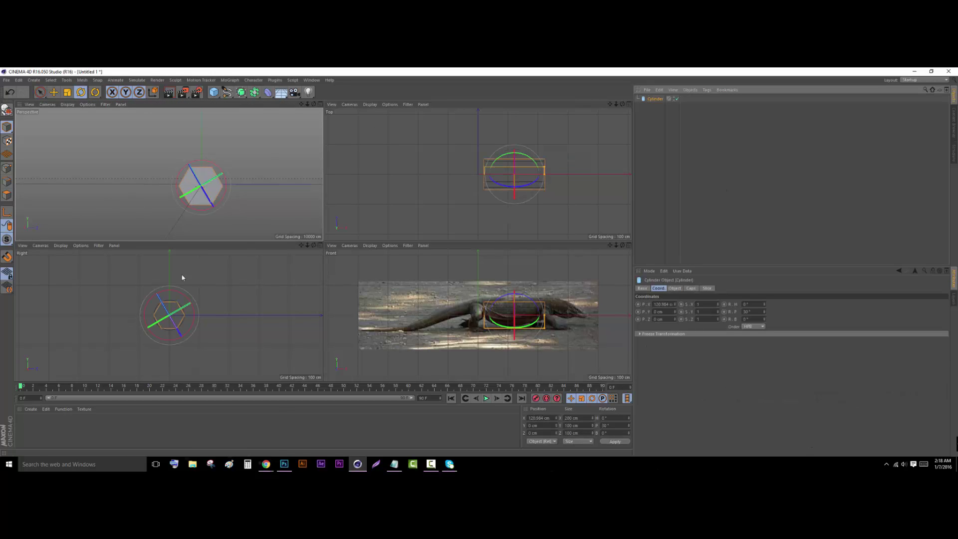
# Enable axis modification, try to rotate the parametric cylinder's axes, and undo the rotation
pyautogui.click(6, 216)
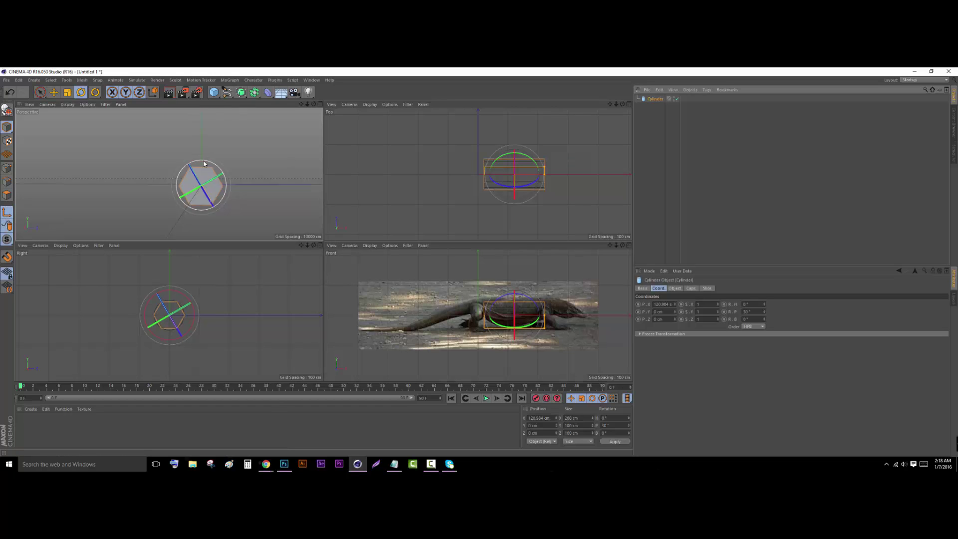
pyautogui.moveTo(205, 161); pyautogui.dragTo(215, 169)
pyautogui.hotkey('ctrl', 'z')
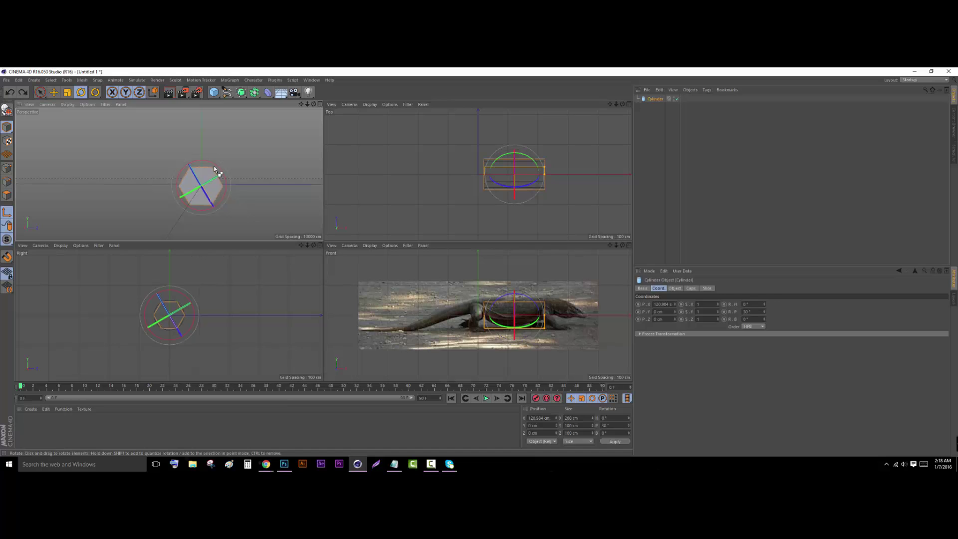
pyautogui.click(734, 114)
pyautogui.click(655, 99)
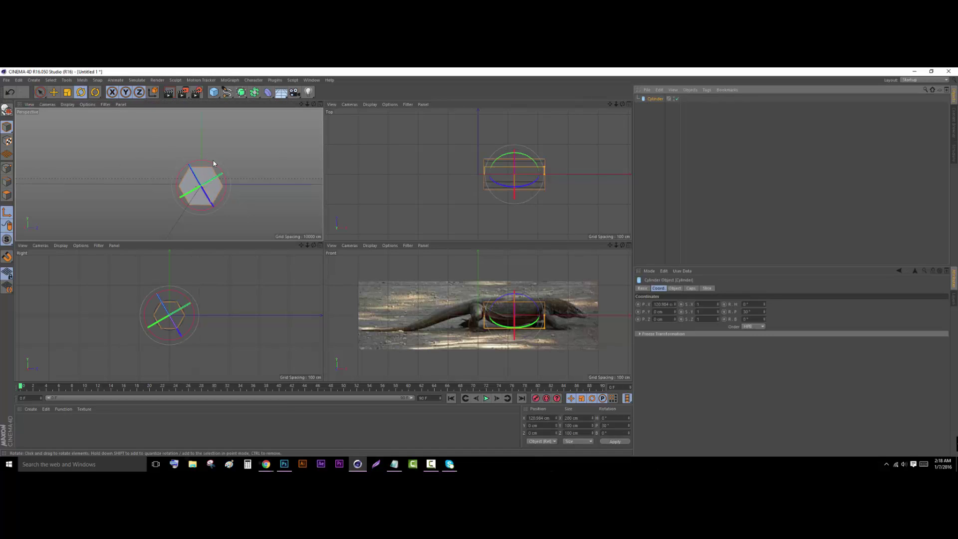
pyautogui.click(676, 135)
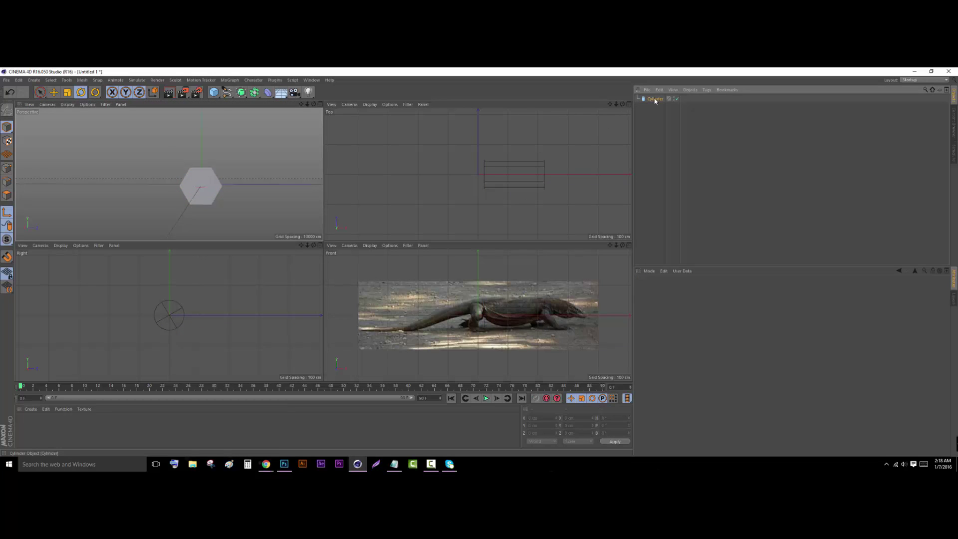
# Make the cylinder editable and rotate only its axes to a pitch of 0°
pyautogui.click(655, 100)
pyautogui.press('c')
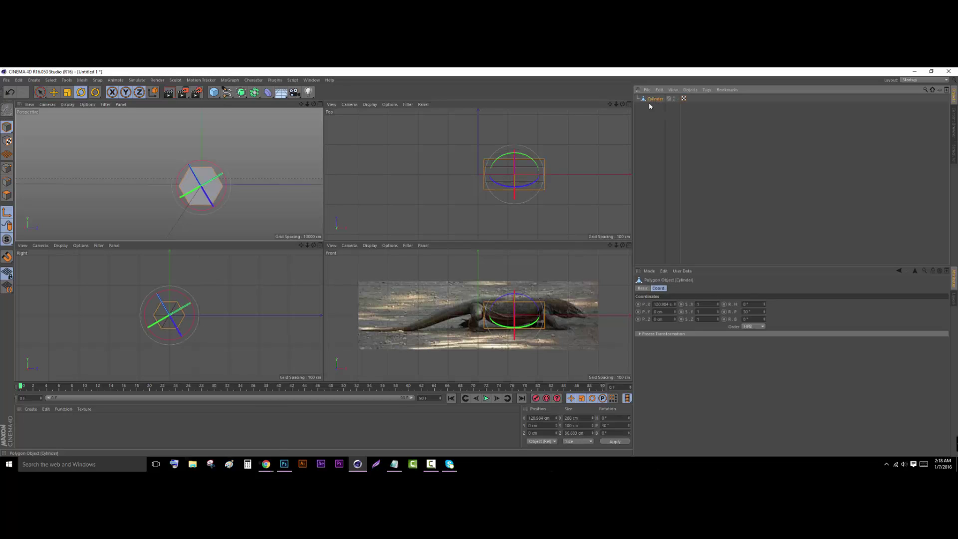
pyautogui.hotkey('ctrl', 'z')
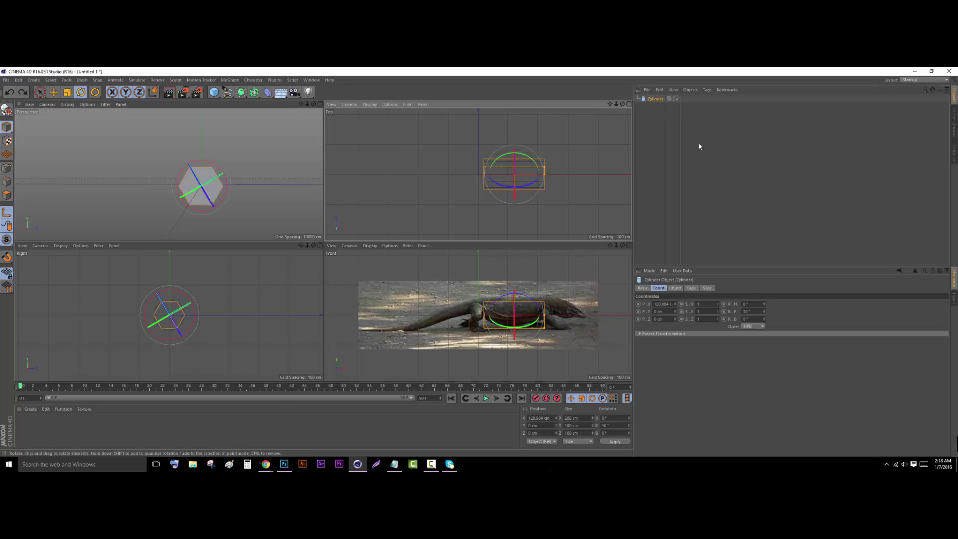
pyautogui.click(7, 111)
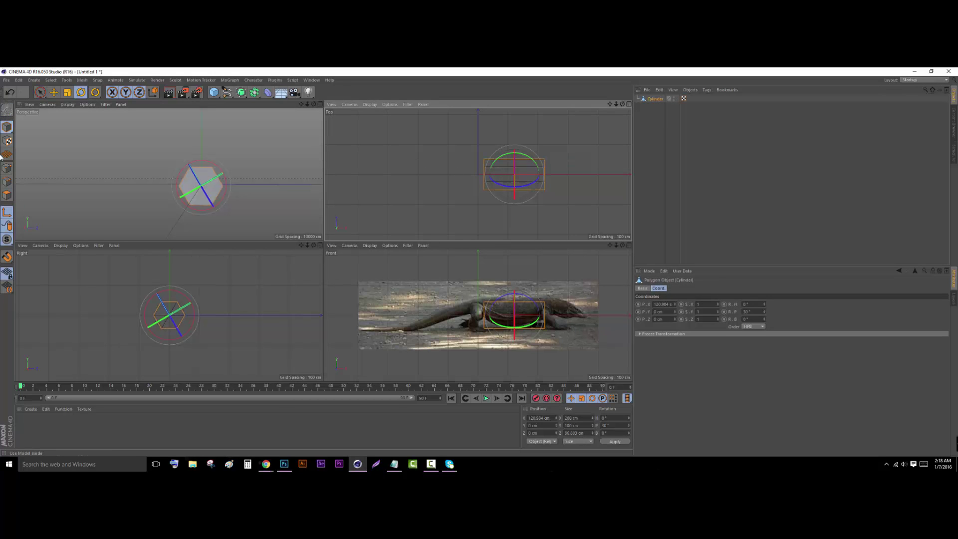
pyautogui.moveTo(209, 166); pyautogui.dragTo(222, 171)
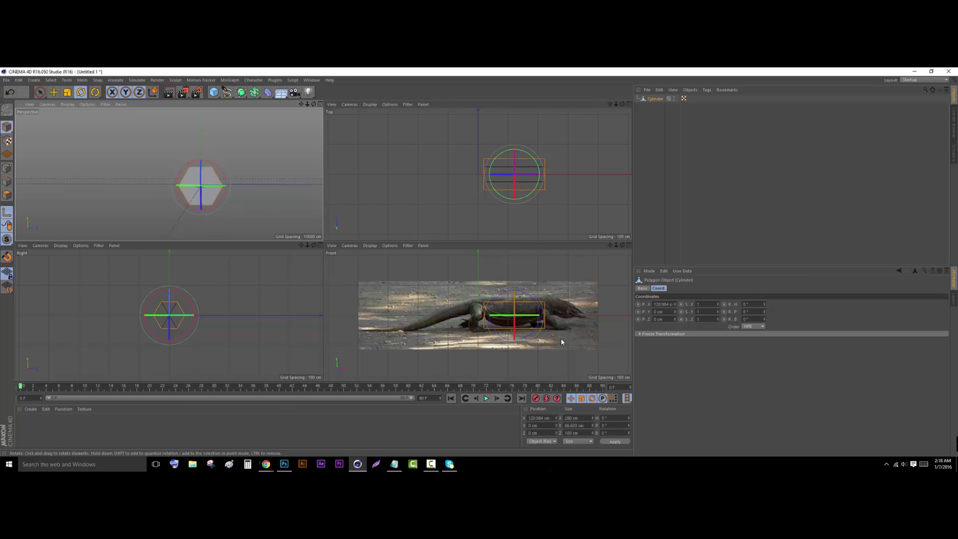
pyautogui.click(780, 175)
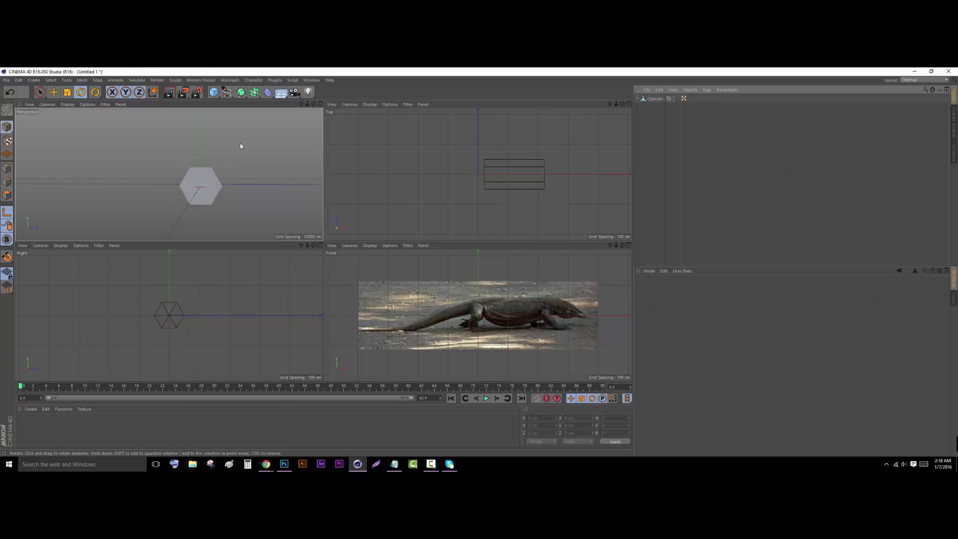
# In polygon mode, select all polygons of the cylinder's near end cap with Live Selection
pyautogui.click(6, 168)
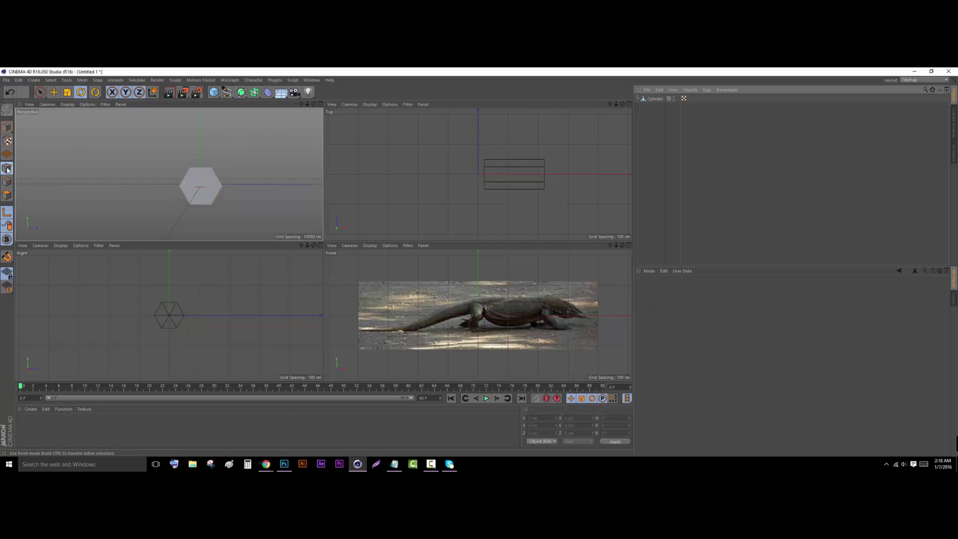
pyautogui.click(651, 99)
pyautogui.moveTo(315, 105); pyautogui.dragTo(355, 128)
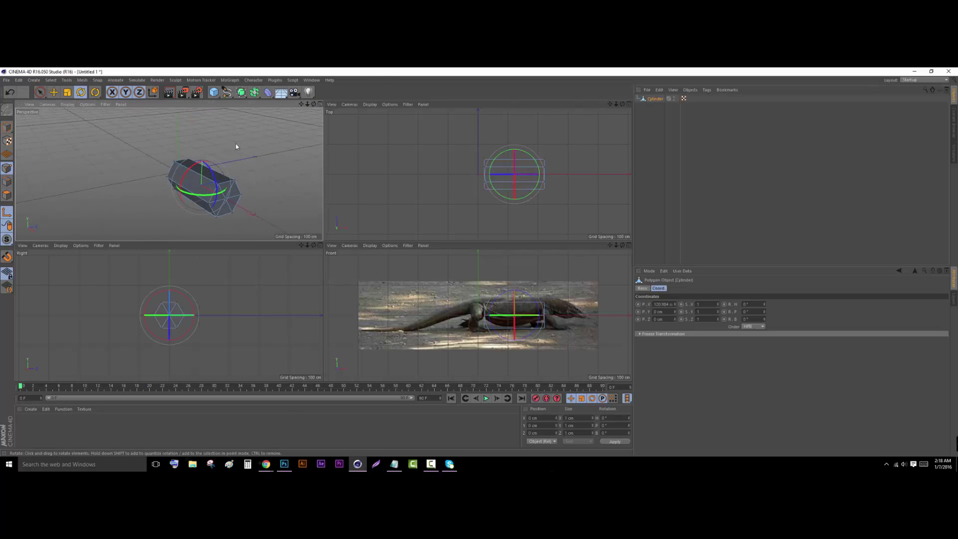
pyautogui.click(6, 198)
pyautogui.click(55, 93)
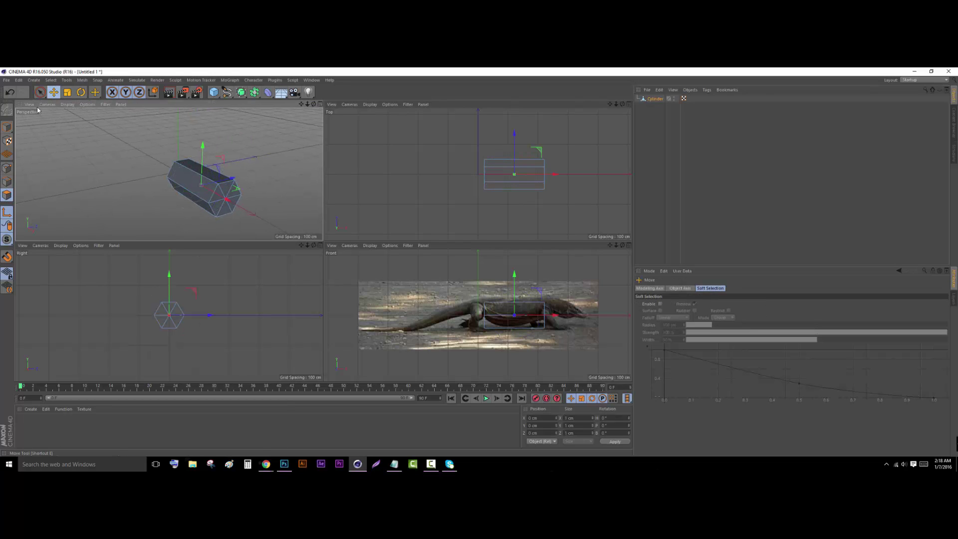
pyautogui.click(40, 93)
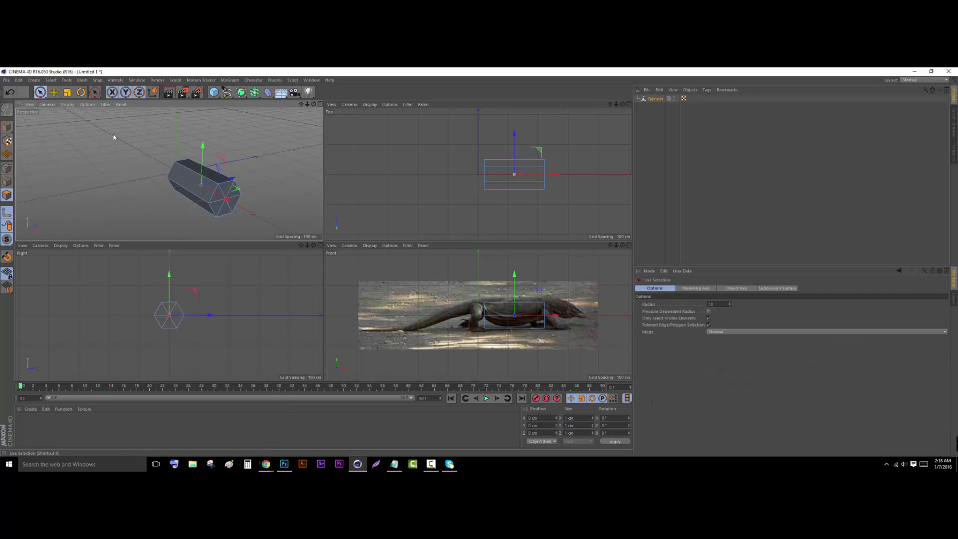
pyautogui.click(223, 195)
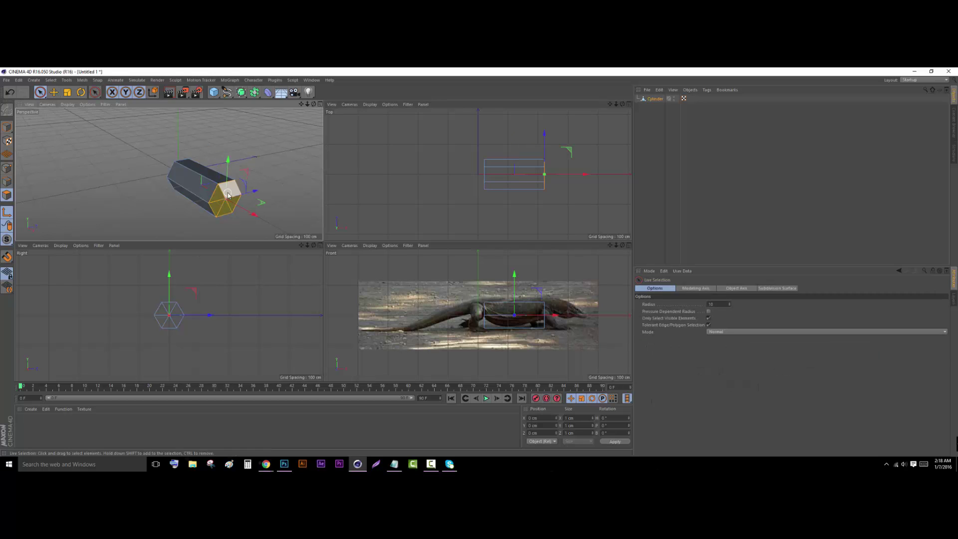
# Undo the accidental shift of the axis away from the end cap and turn off axis modification
pyautogui.moveTo(259, 218); pyautogui.dragTo(286, 232)
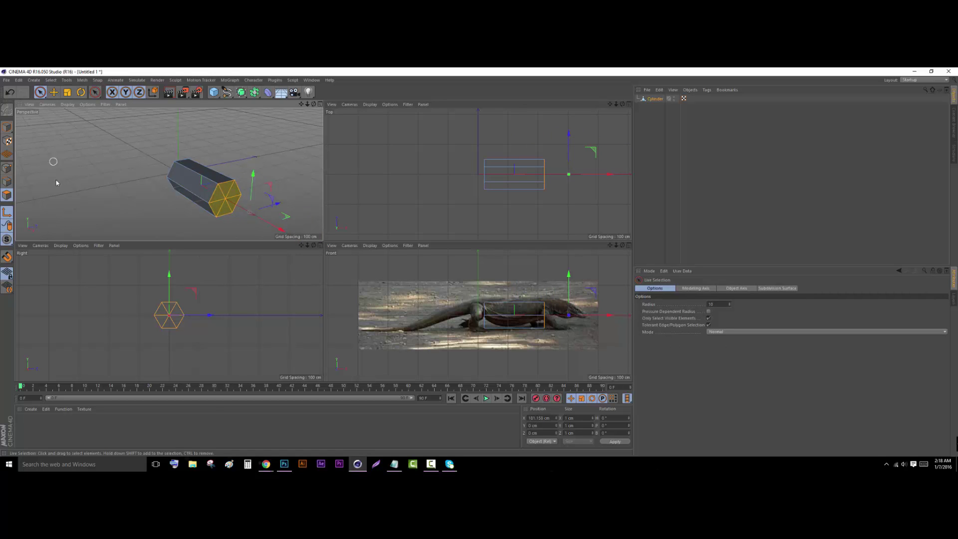
pyautogui.hotkey('ctrl', 'z')
pyautogui.click(12, 212)
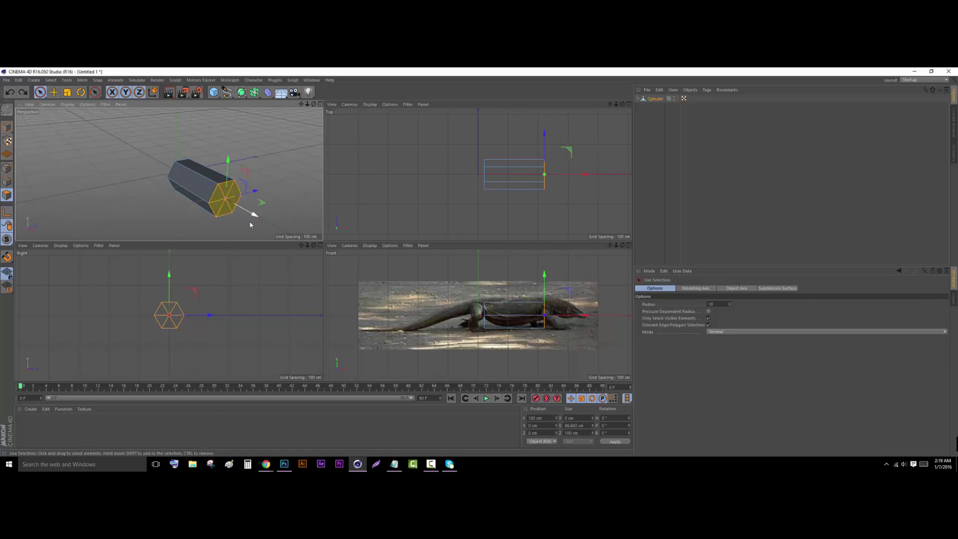
# Try moving the end cap and an upper side polygon away from the cylinder body, and undo the moves
pyautogui.moveTo(258, 218); pyautogui.dragTo(309, 243)
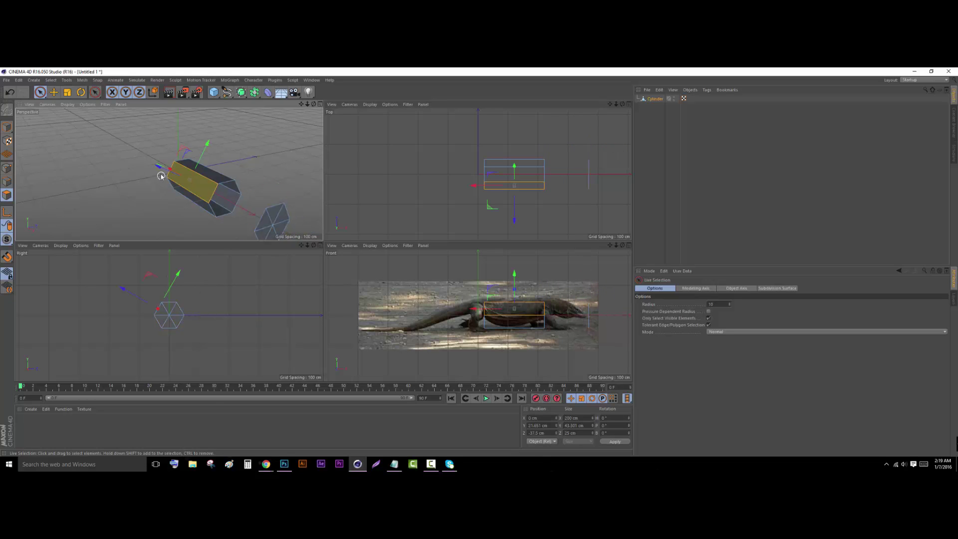
pyautogui.moveTo(159, 166); pyautogui.dragTo(66, 157)
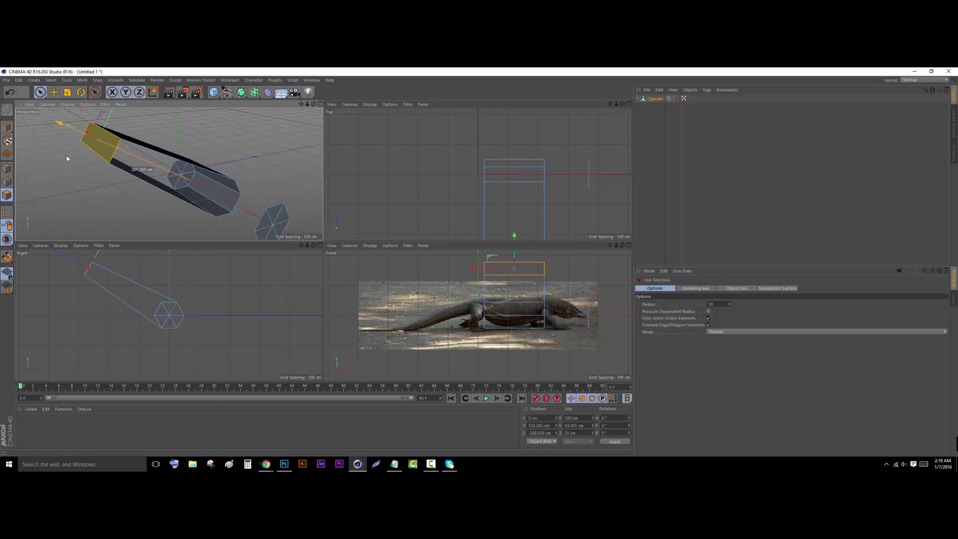
pyautogui.hotkey('ctrl', 'z')
pyautogui.hotkey('ctrl', 'z')
pyautogui.hotkey('ctrl', 'z')
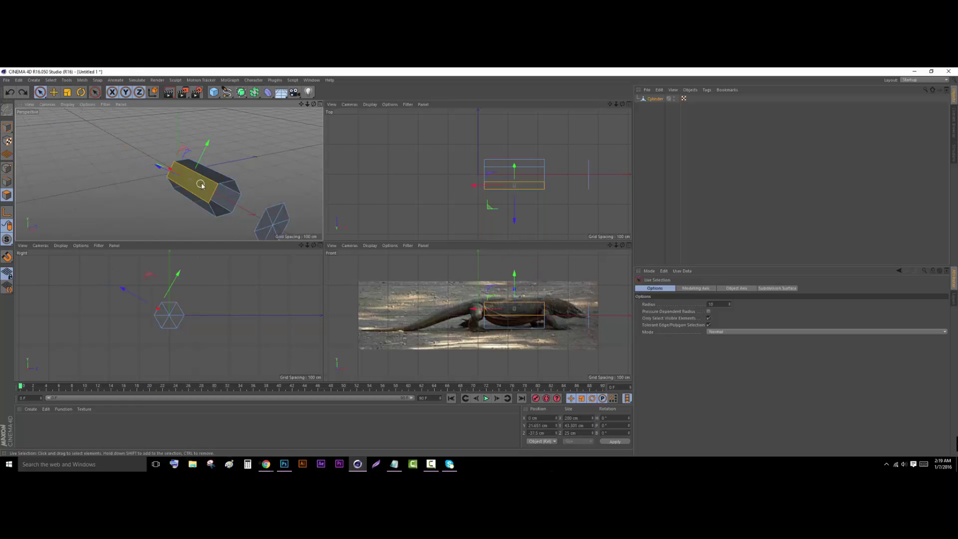
# Select all the cylinder's points by rectangle, including hidden ones, and run Optimize to weld the caps to the body
pyautogui.click(41, 92)
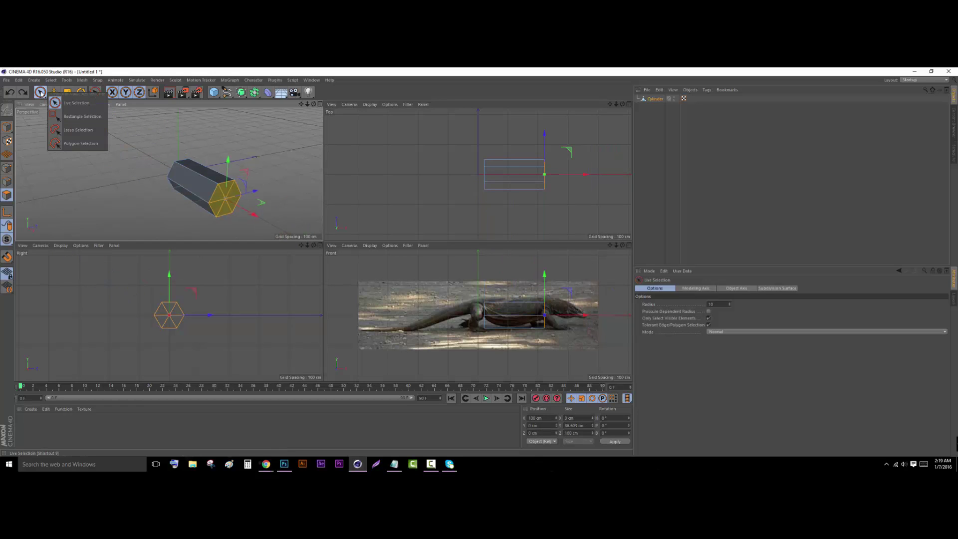
pyautogui.click(82, 117)
pyautogui.click(6, 170)
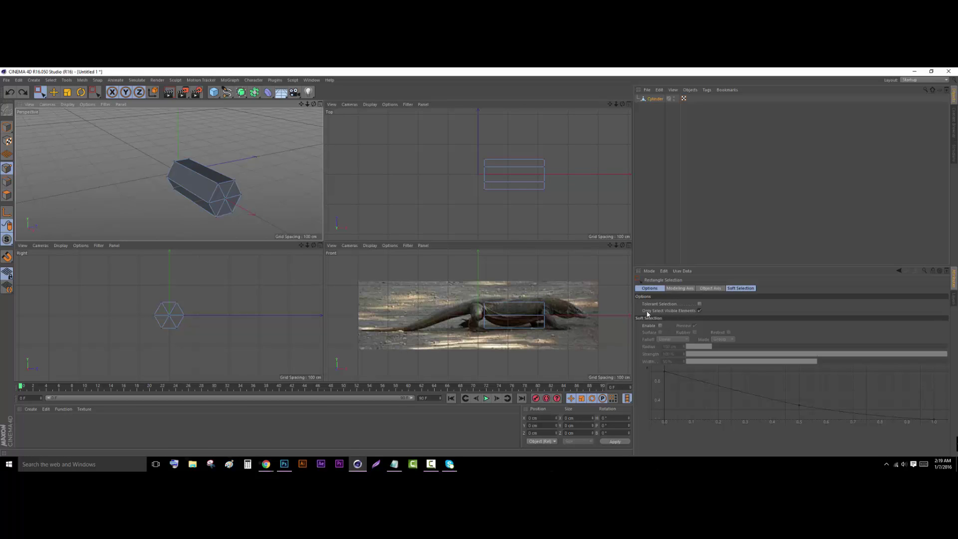
pyautogui.click(699, 311)
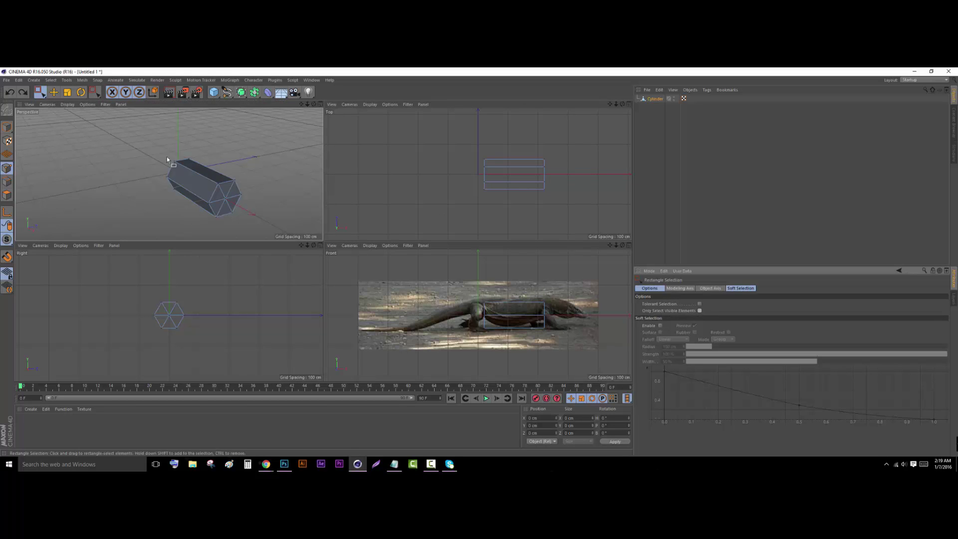
pyautogui.moveTo(117, 132); pyautogui.dragTo(281, 232)
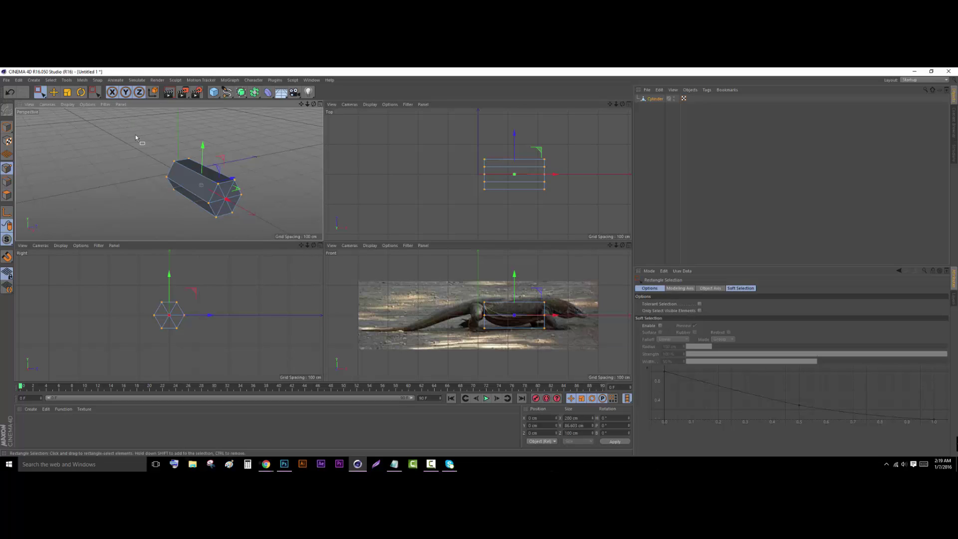
pyautogui.rightClick(133, 161)
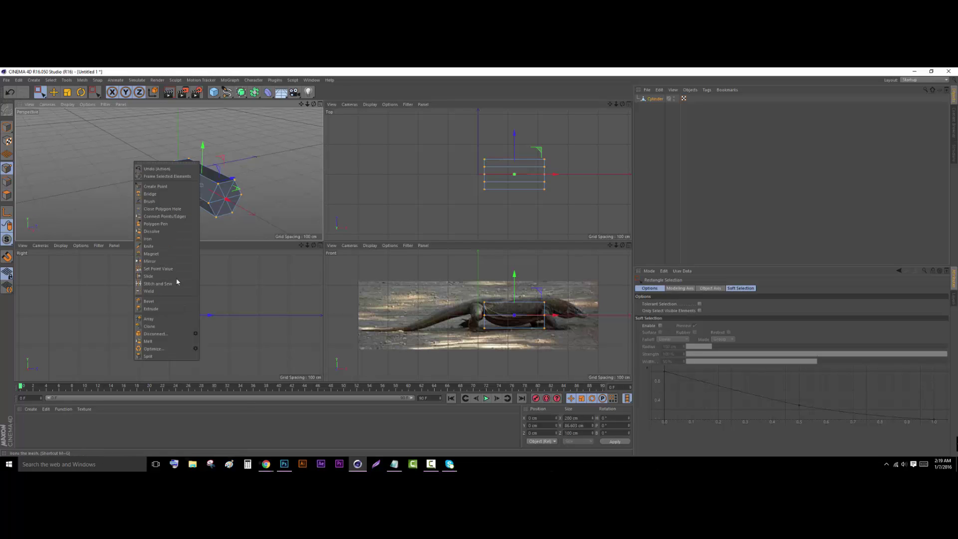
pyautogui.click(177, 349)
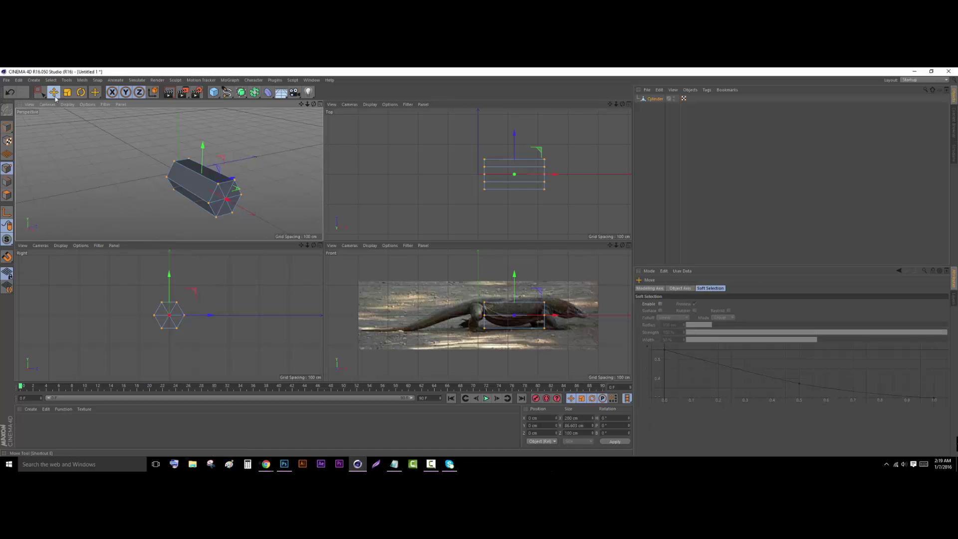
# Move the near end cap polygons inward along X to about 60 cm, shortening the cylinder
pyautogui.moveTo(41, 95); pyautogui.dragTo(61, 103)
pyautogui.click(7, 195)
pyautogui.moveTo(222, 191)
pyautogui.mouseDown()
pyautogui.moveTo(221, 206)
pyautogui.moveTo(288, 230)
pyautogui.moveTo(217, 206)
pyautogui.moveTo(250, 207)
pyautogui.mouseUp()
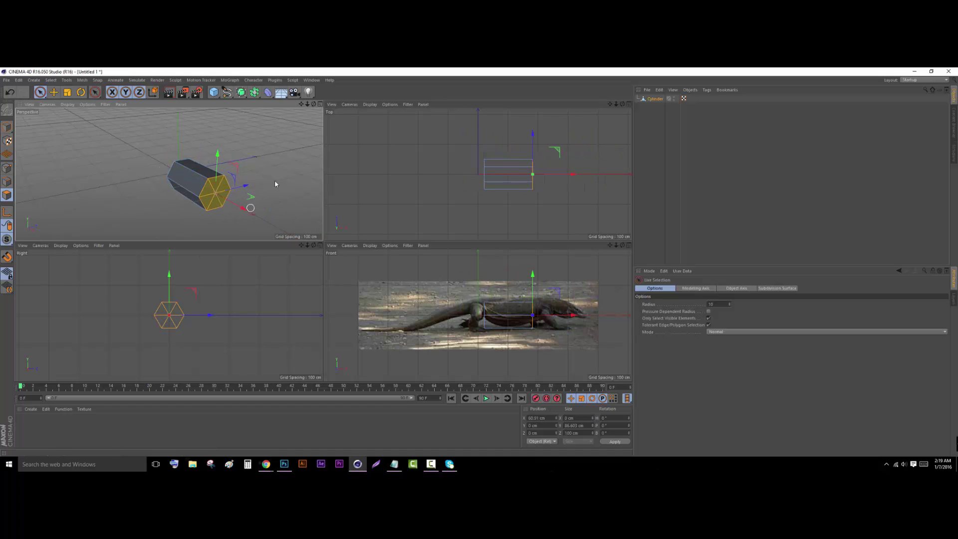
# Inspect the Optimize command's point and tolerance settings for the cylinder, and close them without applying
pyautogui.moveTo(308, 105); pyautogui.dragTo(350, 127)
pyautogui.click(7, 168)
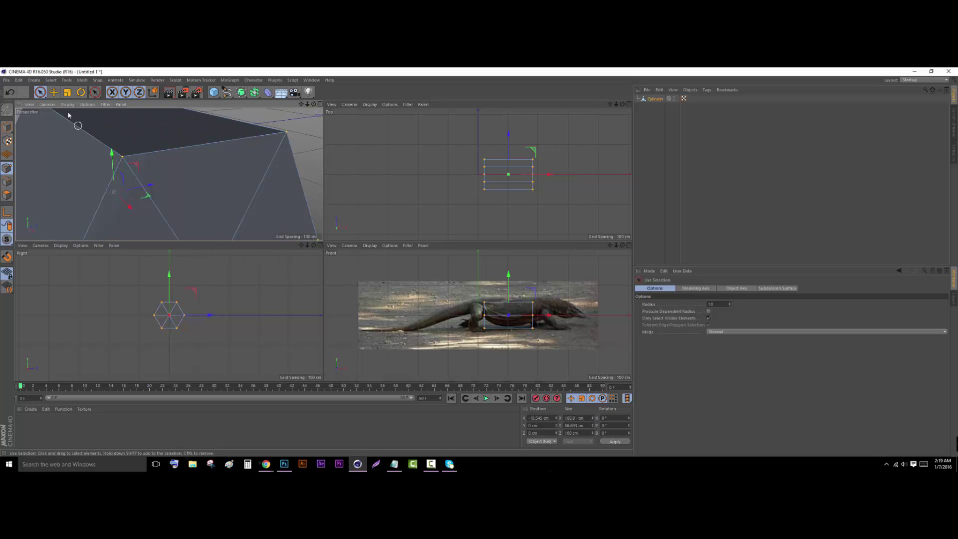
pyautogui.rightClick(149, 122)
pyautogui.click(211, 310)
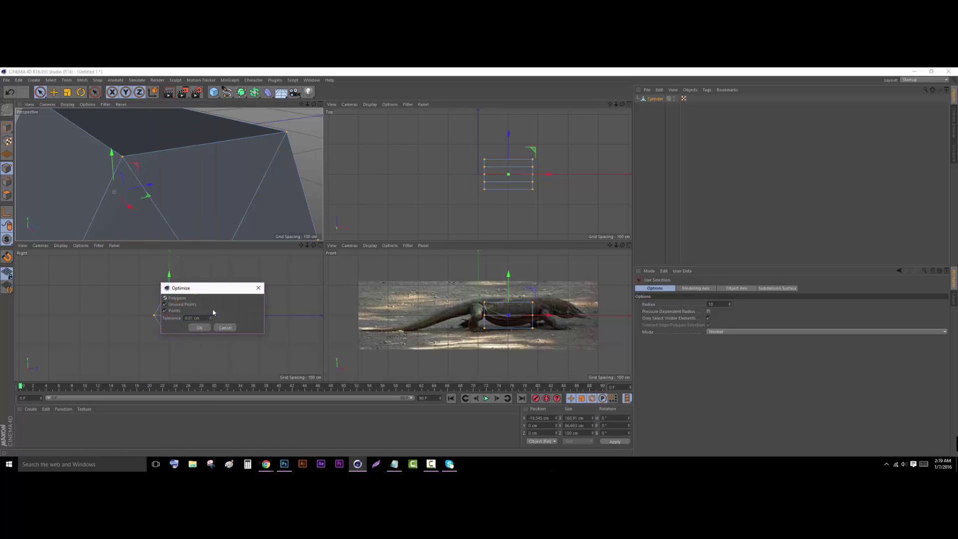
pyautogui.click(258, 292)
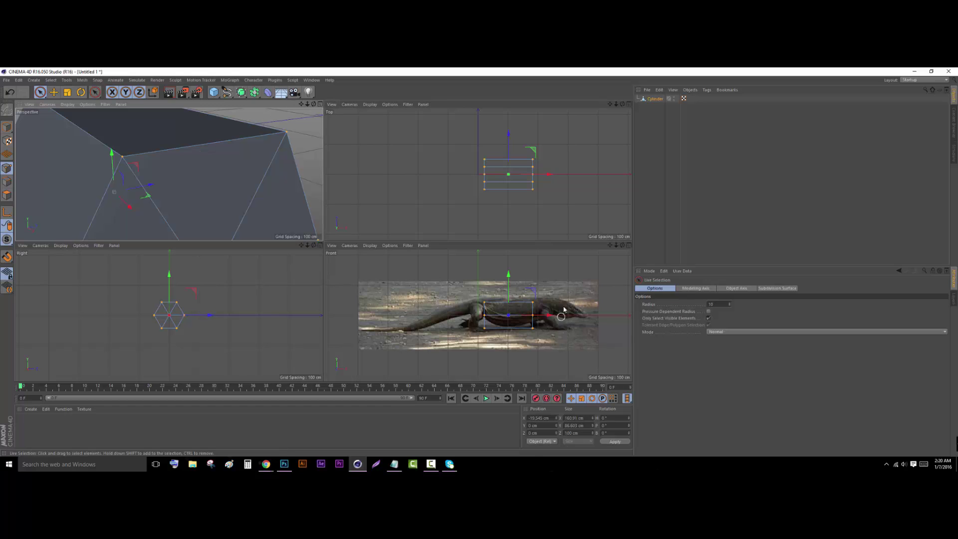
pyautogui.moveTo(308, 104); pyautogui.dragTo(235, 104)
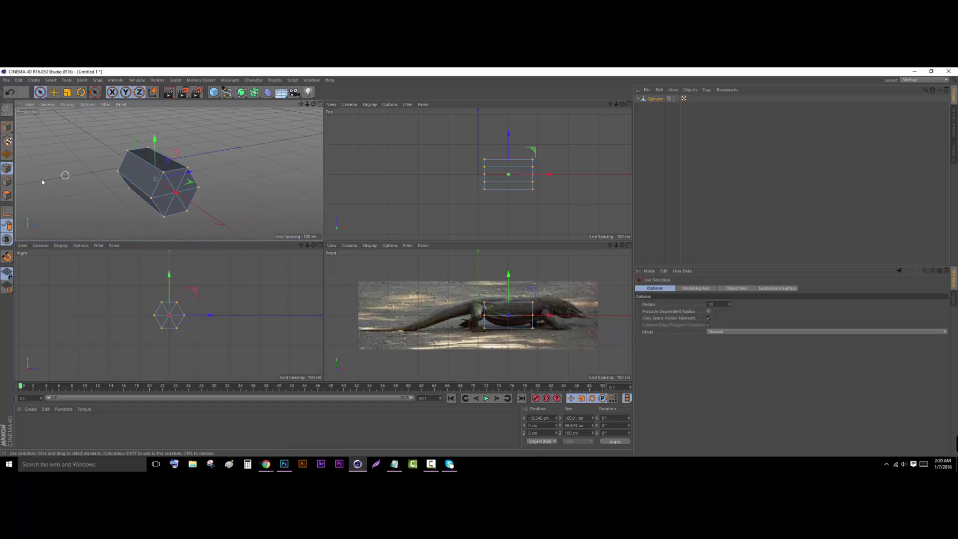
# In the Front view, move the end cap about 75 cm back and slightly up over the torso, and scale it to about 99 by 114 cm
pyautogui.click(7, 196)
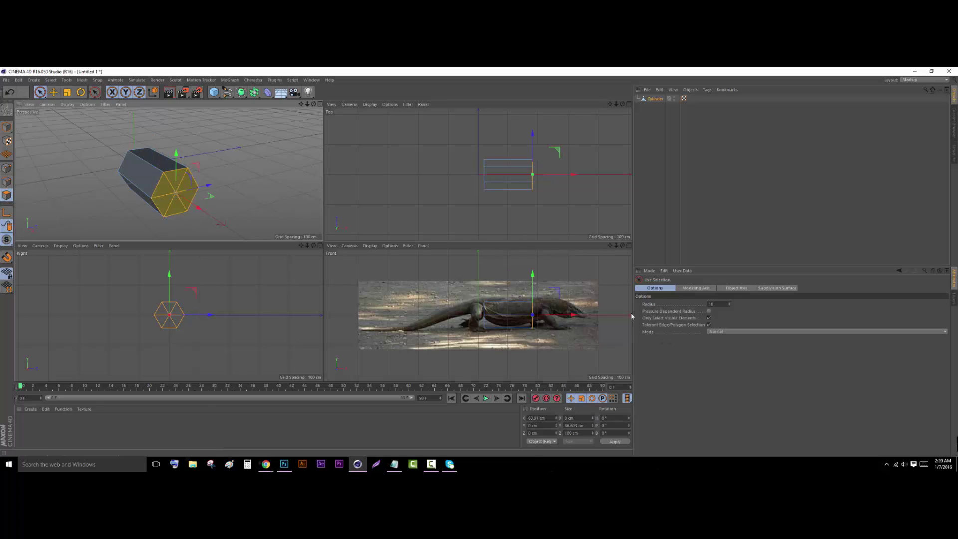
pyautogui.scroll(5, 511, 299)
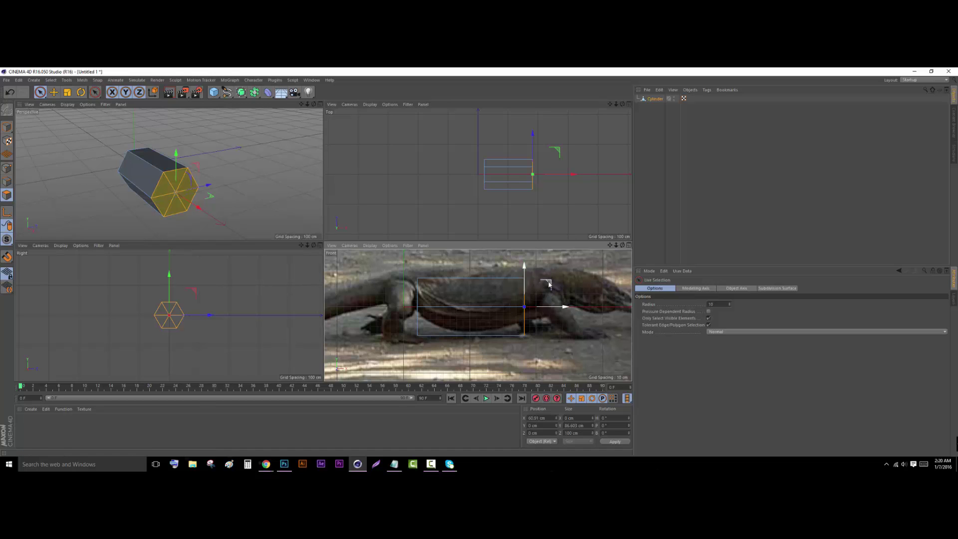
pyautogui.moveTo(550, 284); pyautogui.dragTo(502, 278)
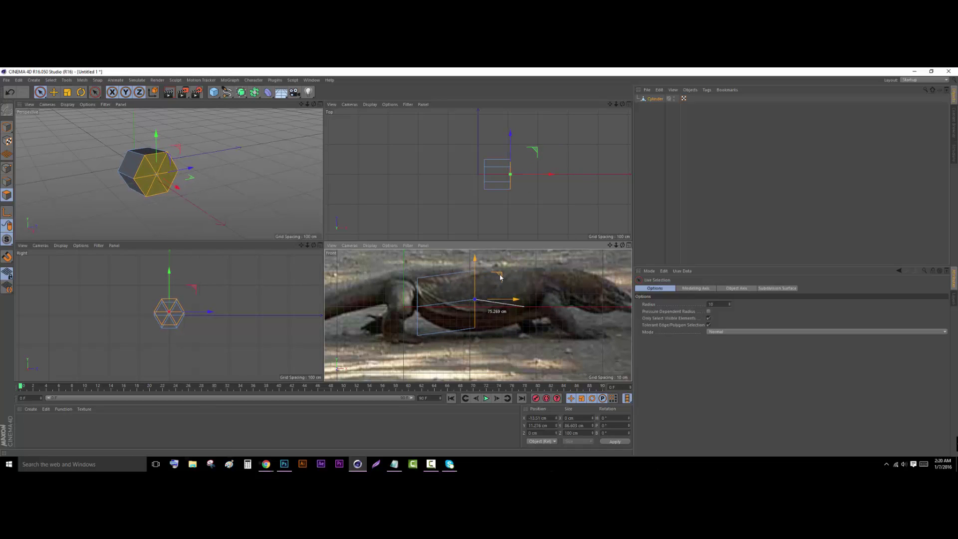
pyautogui.click(66, 93)
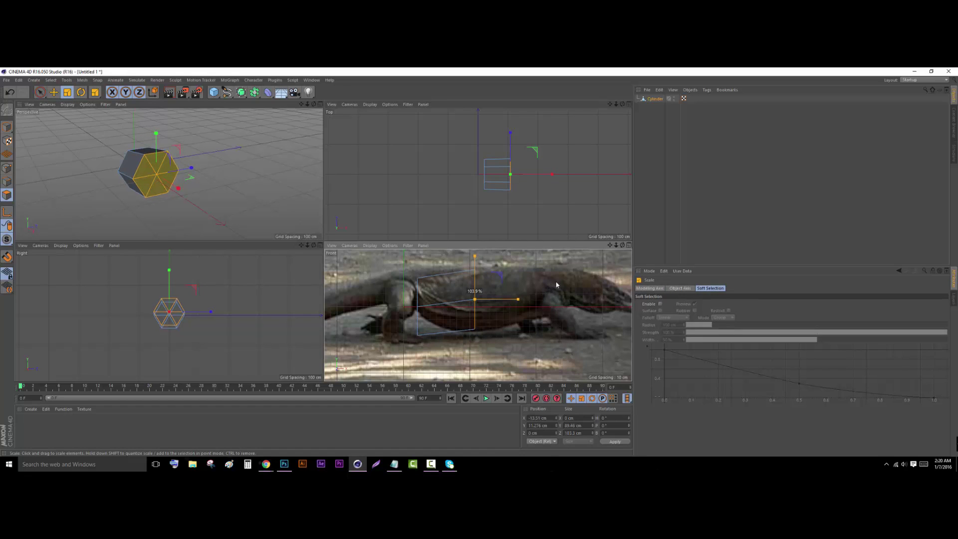
pyautogui.moveTo(557, 285); pyautogui.dragTo(584, 278)
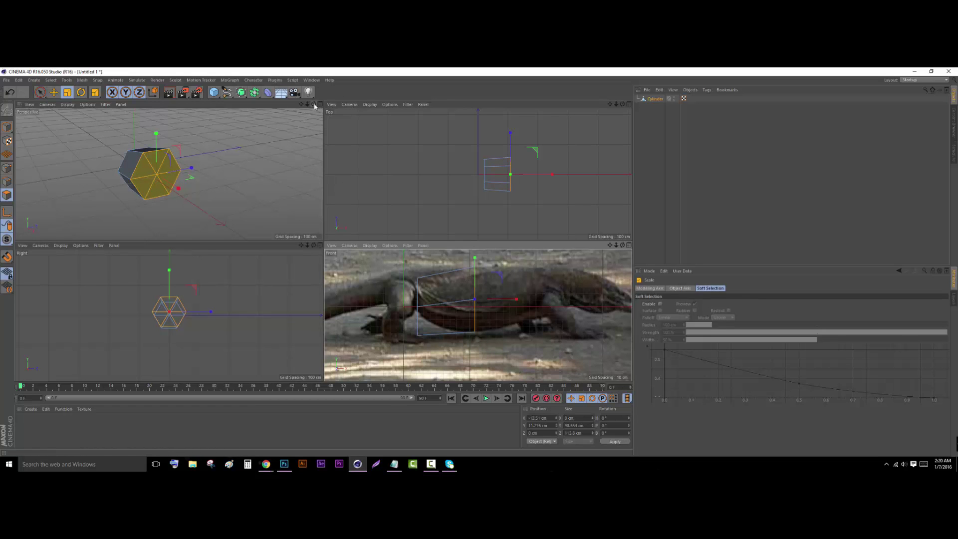
# Select the cylinder's rear end cap polygons and move them in the Front view to about X -58 cm, Y 11 cm
pyautogui.moveTo(314, 105); pyautogui.dragTo(427, 119)
pyautogui.click(41, 92)
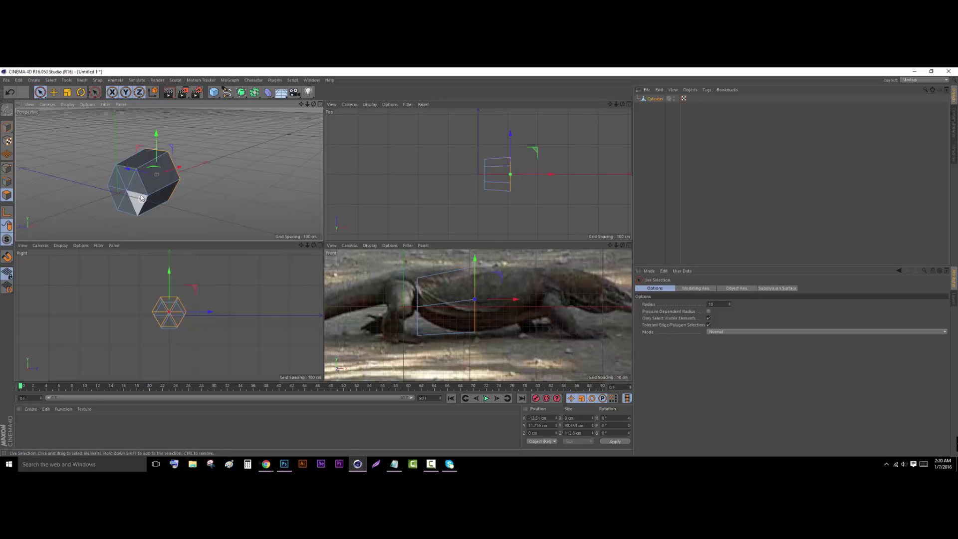
pyautogui.moveTo(142, 198)
pyautogui.mouseDown()
pyautogui.moveTo(118, 185)
pyautogui.moveTo(132, 192)
pyautogui.mouseUp()
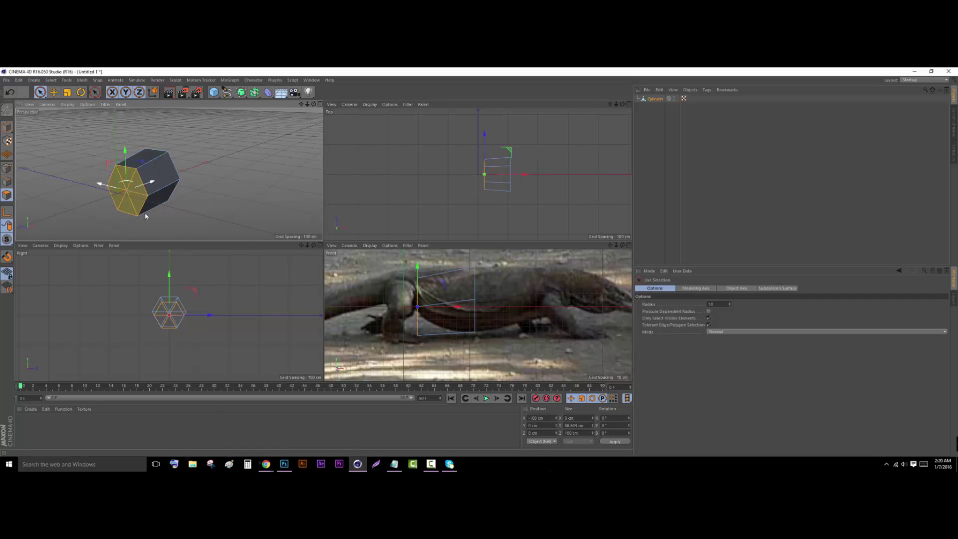
pyautogui.moveTo(441, 282); pyautogui.dragTo(469, 275)
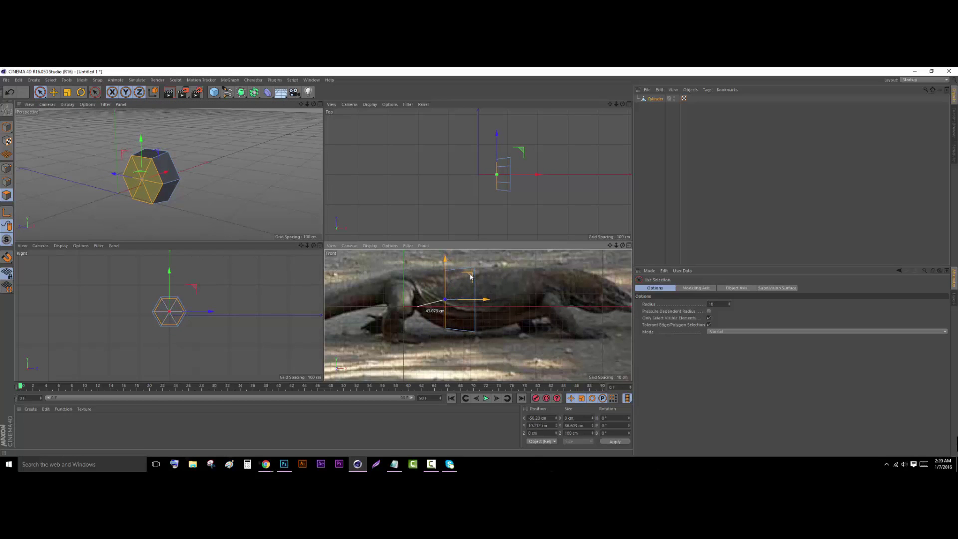
# Tilt the rear end cap forward at its upper edge, resize it to about 105 cm deep, and place it at about X -60 cm, Y 16 cm
pyautogui.click(68, 93)
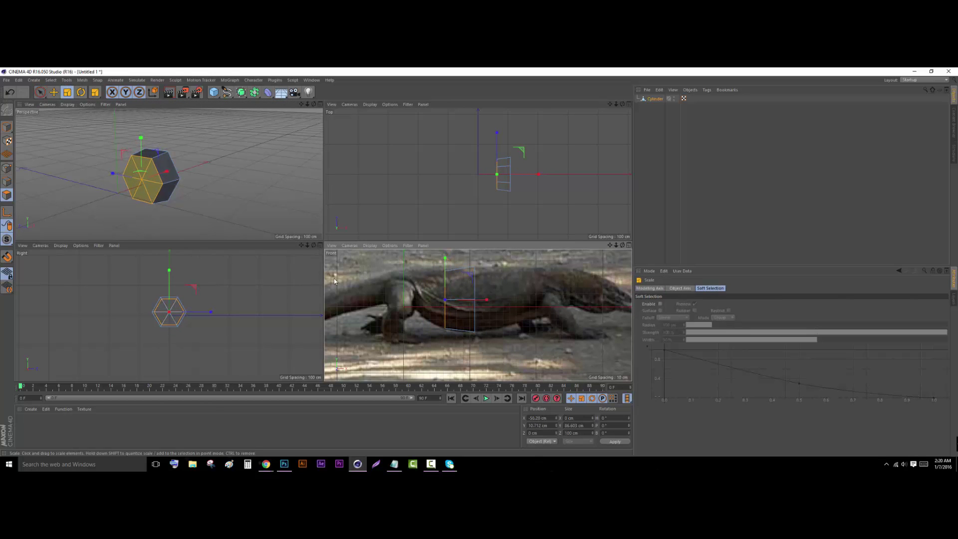
pyautogui.moveTo(393, 301); pyautogui.dragTo(467, 287)
pyautogui.click(81, 93)
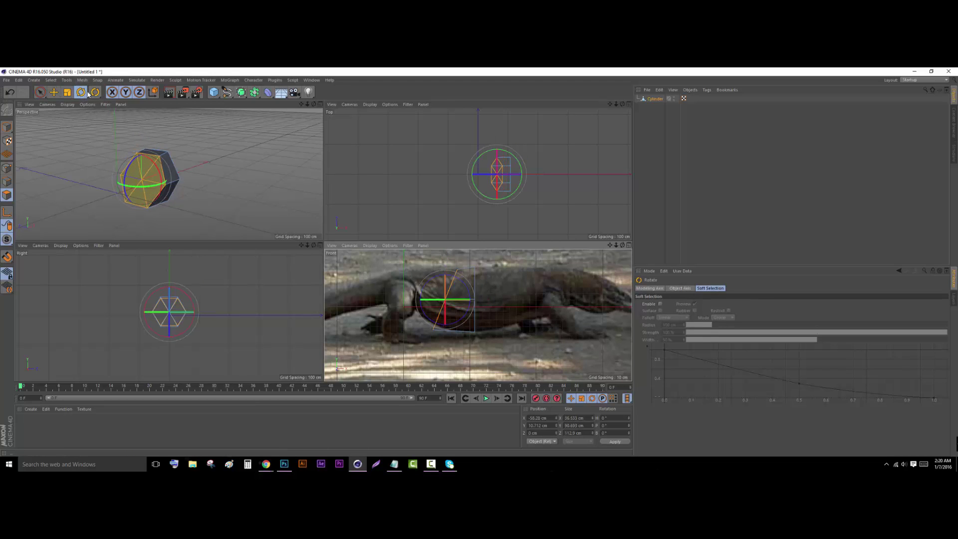
pyautogui.click(67, 97)
pyautogui.moveTo(274, 233); pyautogui.dragTo(258, 227)
pyautogui.click(53, 92)
pyautogui.moveTo(469, 275); pyautogui.dragTo(470, 274)
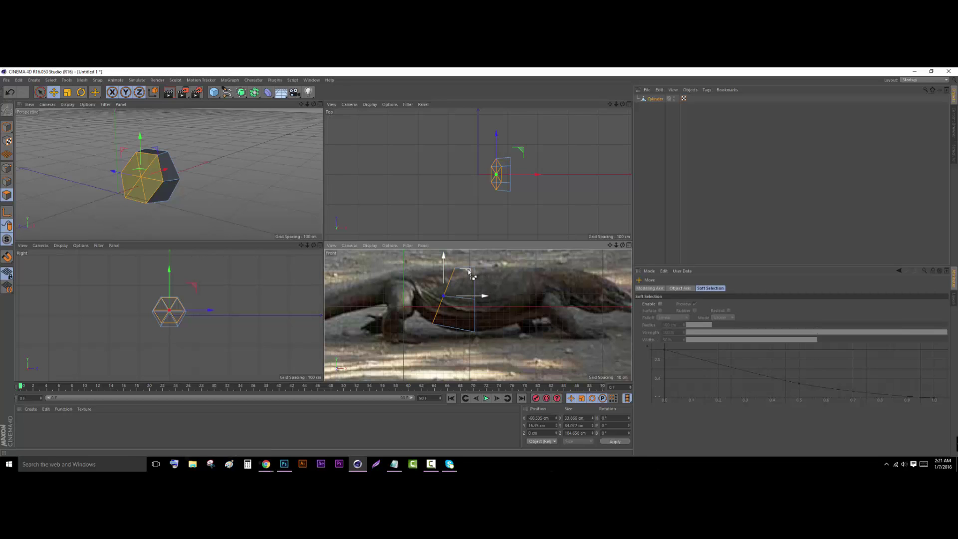
# Extrude the rear cap back to the hips in the Front view, turn it upright, and shrink it to about 66 by 76 cm
pyautogui.moveTo(466, 269); pyautogui.dragTo(422, 262)
pyautogui.press('r')
pyautogui.click(54, 91)
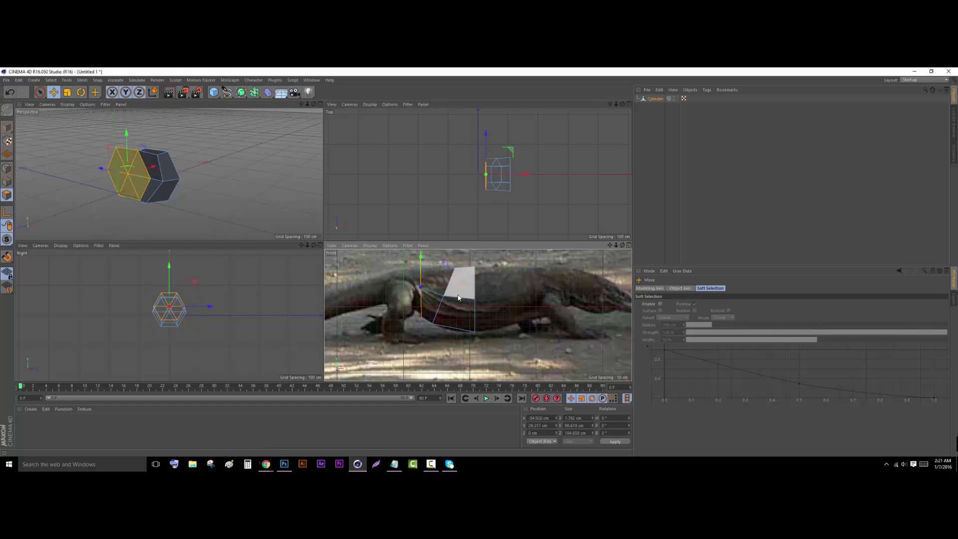
pyautogui.click(68, 93)
pyautogui.moveTo(520, 283); pyautogui.dragTo(440, 265)
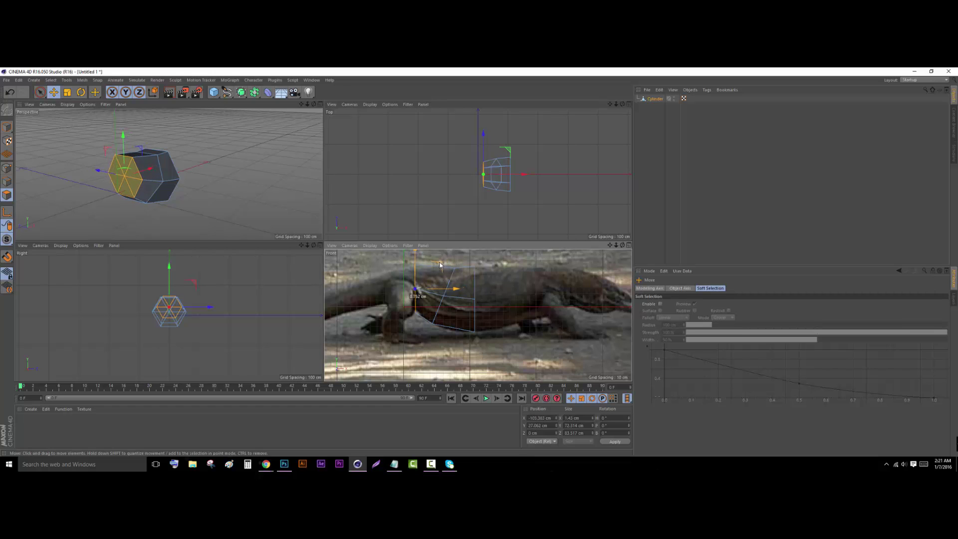
pyautogui.click(67, 92)
pyautogui.moveTo(260, 187); pyautogui.dragTo(245, 202)
pyautogui.click(256, 210)
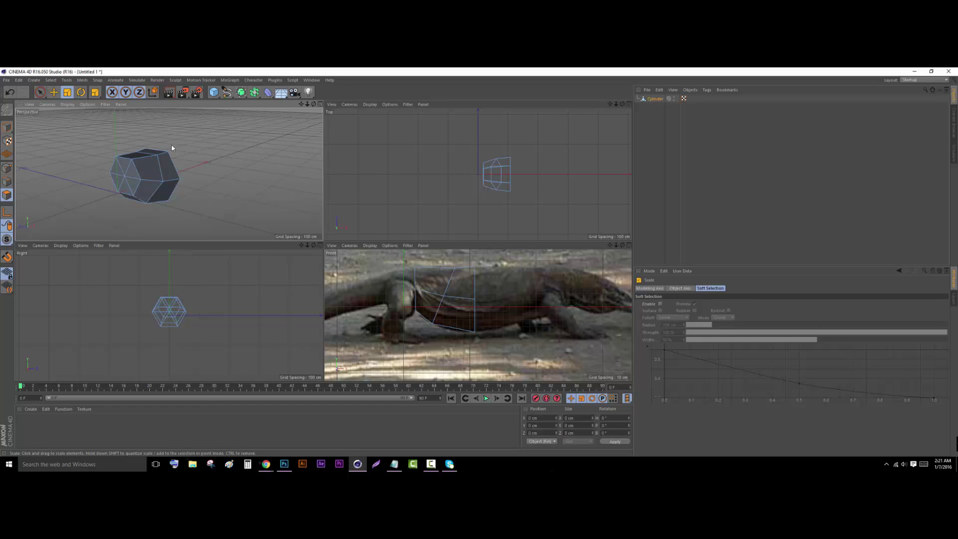
# Extrude the rear cap to the tail base at about X -148 cm, tilt it, and scale it to about 47 by 54 cm
pyautogui.click(40, 93)
pyautogui.click(130, 178)
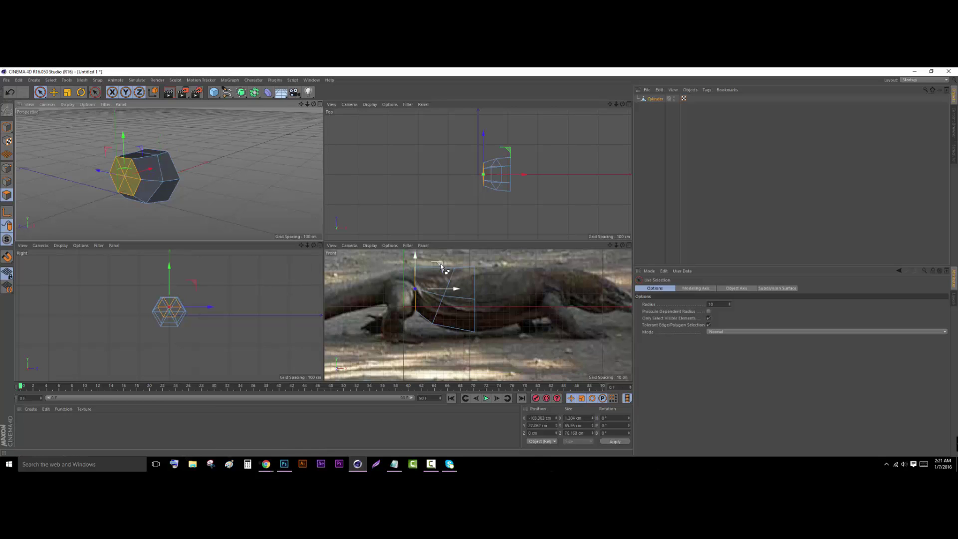
pyautogui.moveTo(442, 266); pyautogui.dragTo(363, 279)
pyautogui.click(81, 92)
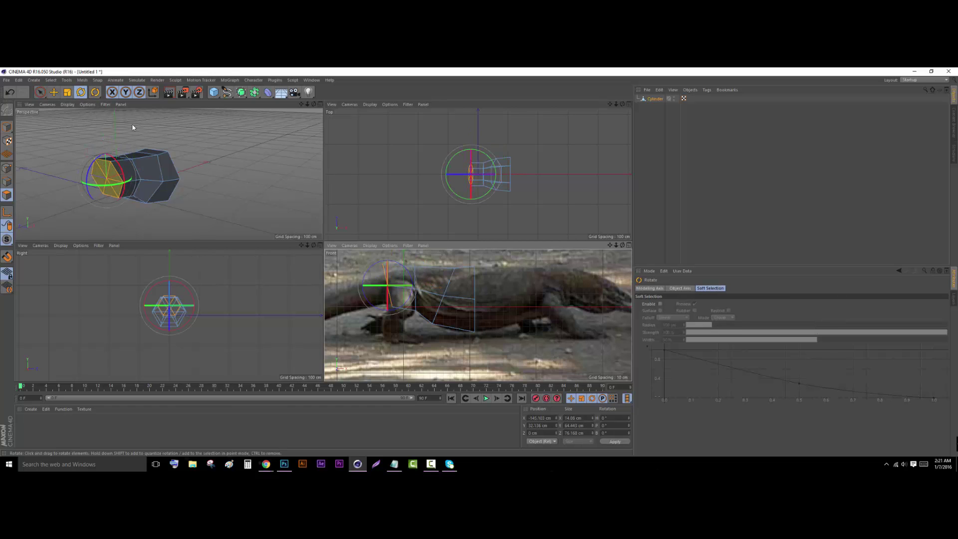
pyautogui.click(53, 92)
pyautogui.moveTo(414, 262); pyautogui.dragTo(413, 267)
pyautogui.click(68, 92)
pyautogui.moveTo(535, 333); pyautogui.dragTo(475, 352)
pyautogui.press('e')
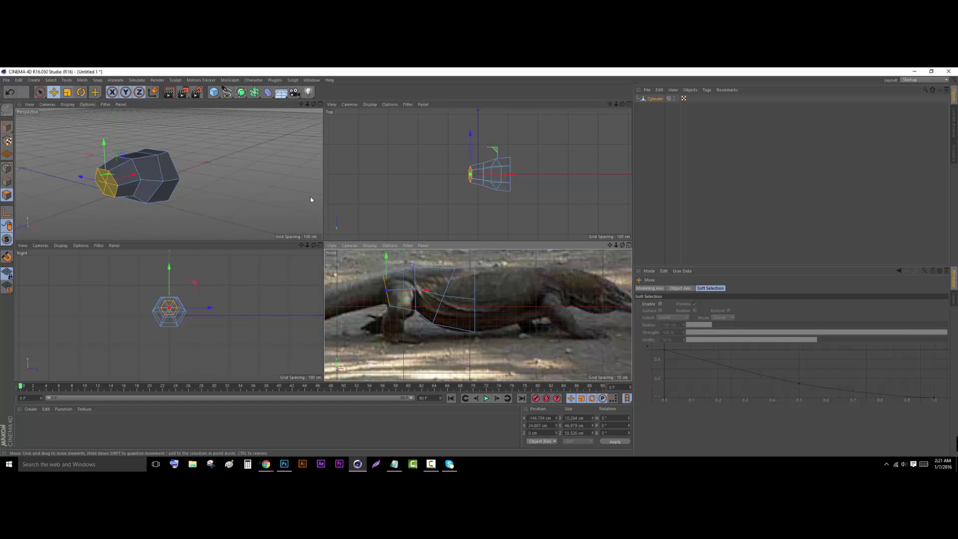
pyautogui.moveTo(409, 267); pyautogui.dragTo(408, 266)
# Extrude successive tail segments down along the photo to about X -280 cm, rotating and tapering each end to fit the tail outline
pyautogui.moveTo(617, 246); pyautogui.dragTo(564, 237)
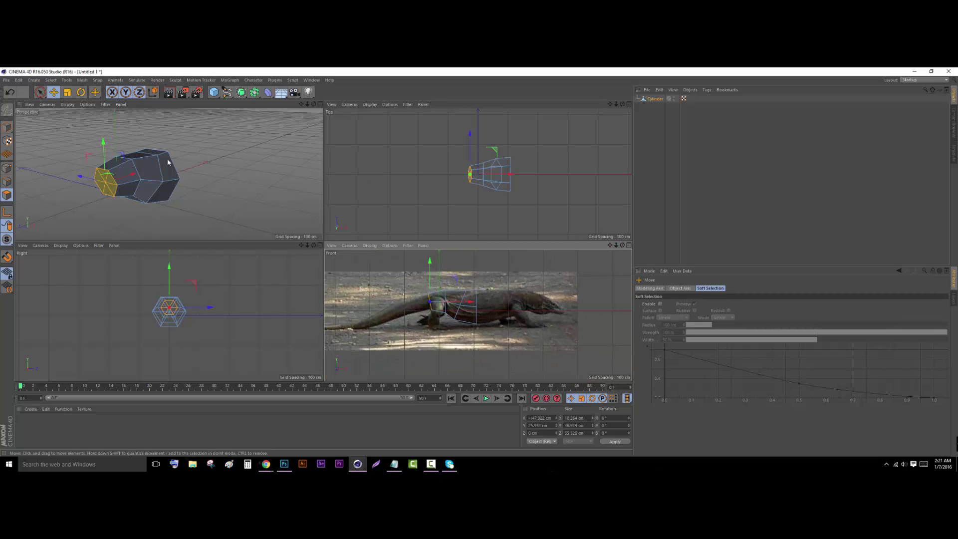
pyautogui.scroll(5, 471, 296)
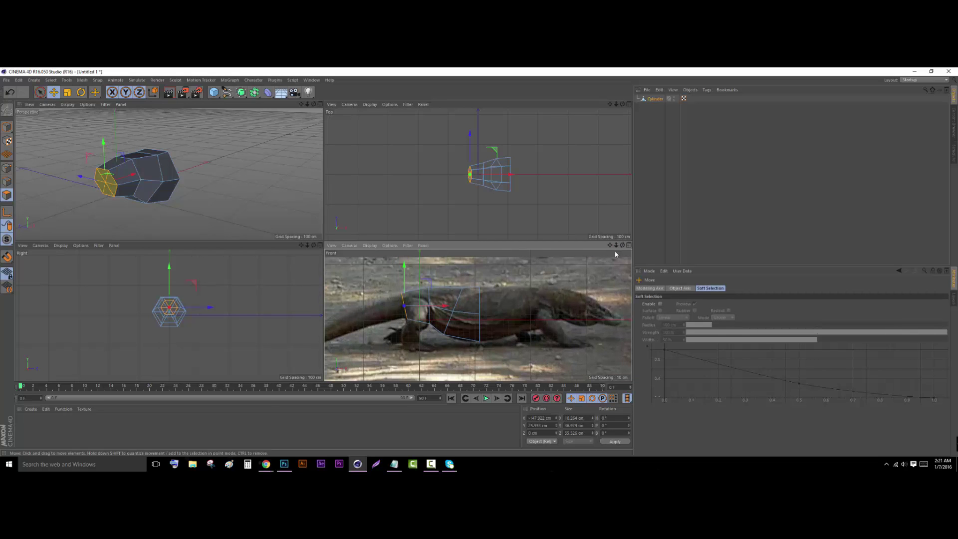
pyautogui.moveTo(610, 246); pyautogui.dragTo(667, 245)
pyautogui.keyDown('ctrl'); pyautogui.moveTo(519, 260); pyautogui.dragTo(392, 300); pyautogui.keyUp('ctrl')
pyautogui.press('t')
pyautogui.press('e')
pyautogui.press('t')
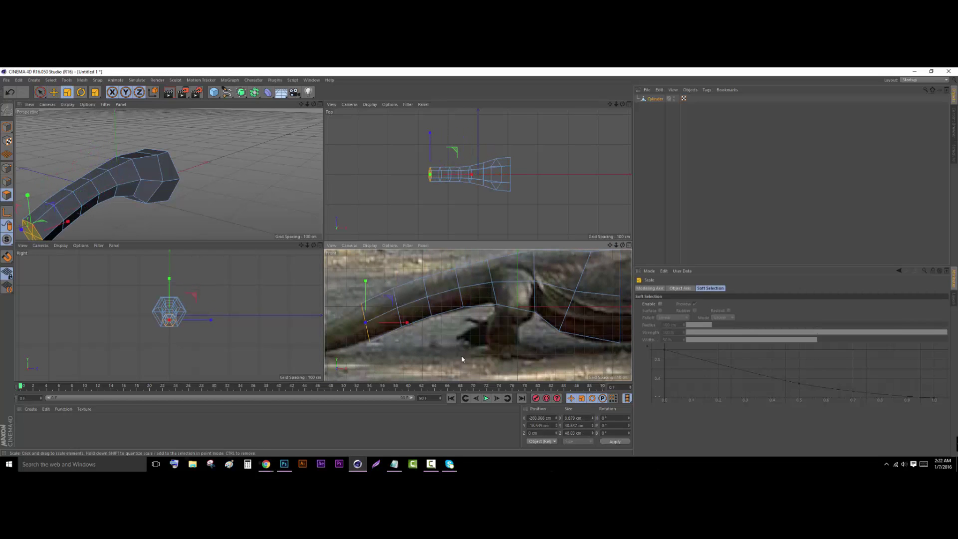
pyautogui.moveTo(462, 355); pyautogui.dragTo(452, 355)
# Extend the tail with further segments to about X -364 cm, turn the end upright at the ground, and narrow it
pyautogui.moveTo(610, 246); pyautogui.dragTo(779, 213)
pyautogui.keyDown('ctrl'); pyautogui.moveTo(560, 267); pyautogui.dragTo(491, 254); pyautogui.keyUp('ctrl')
pyautogui.press('space')
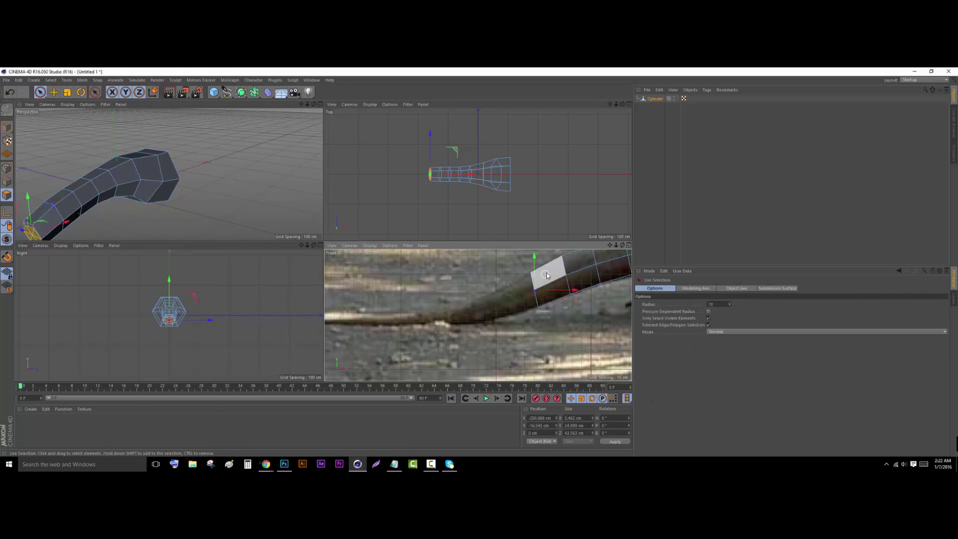
pyautogui.moveTo(561, 268); pyautogui.dragTo(480, 310)
pyautogui.press('r')
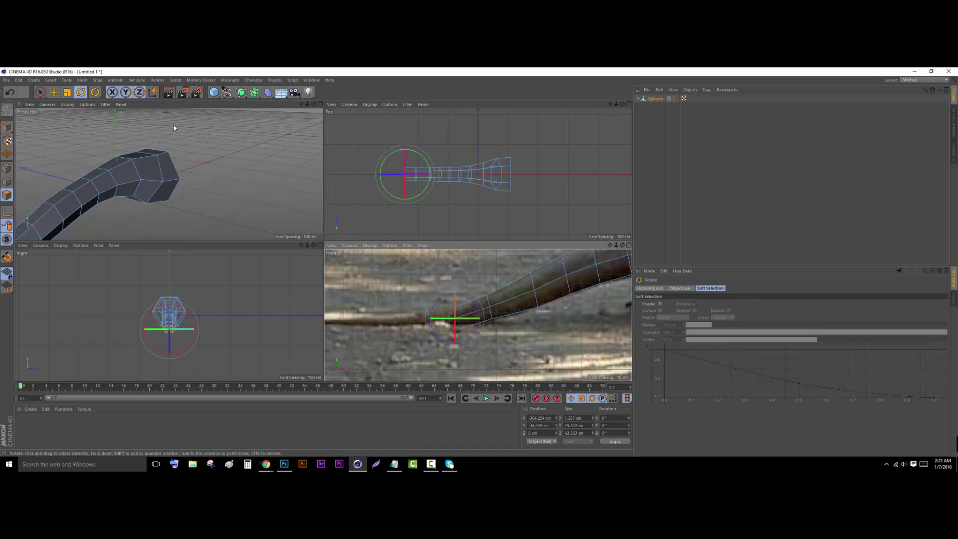
pyautogui.click(68, 92)
pyautogui.moveTo(104, 119); pyautogui.dragTo(81, 119)
# Extrude two thin, straight tail segments to about X -402 cm and X -430 cm, tapering the end to about 15 by 25 cm
pyautogui.click(54, 92)
pyautogui.moveTo(454, 276); pyautogui.dragTo(444, 295)
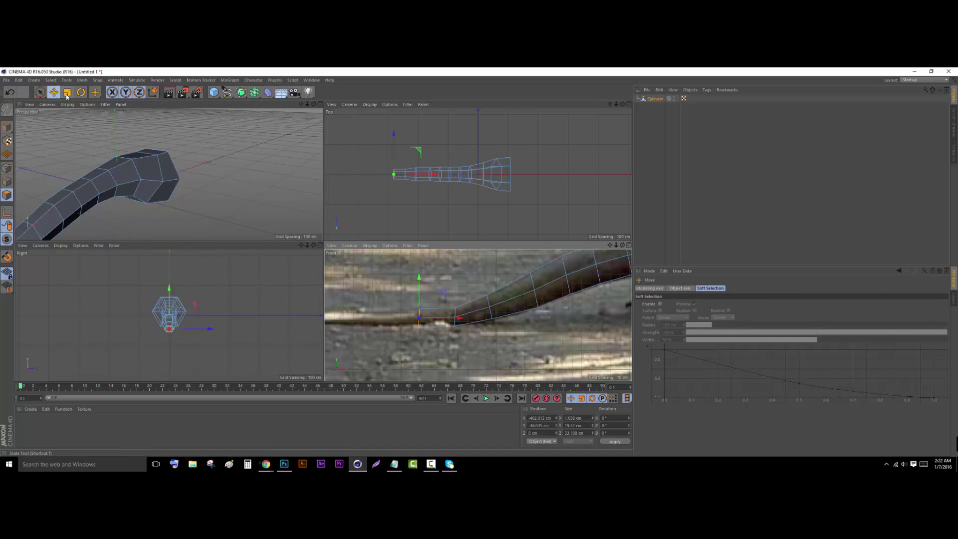
pyautogui.click(67, 92)
pyautogui.moveTo(88, 115); pyautogui.dragTo(65, 115)
pyautogui.click(54, 92)
pyautogui.keyDown('ctrl'); pyautogui.moveTo(444, 295); pyautogui.dragTo(419, 295); pyautogui.keyUp('ctrl')
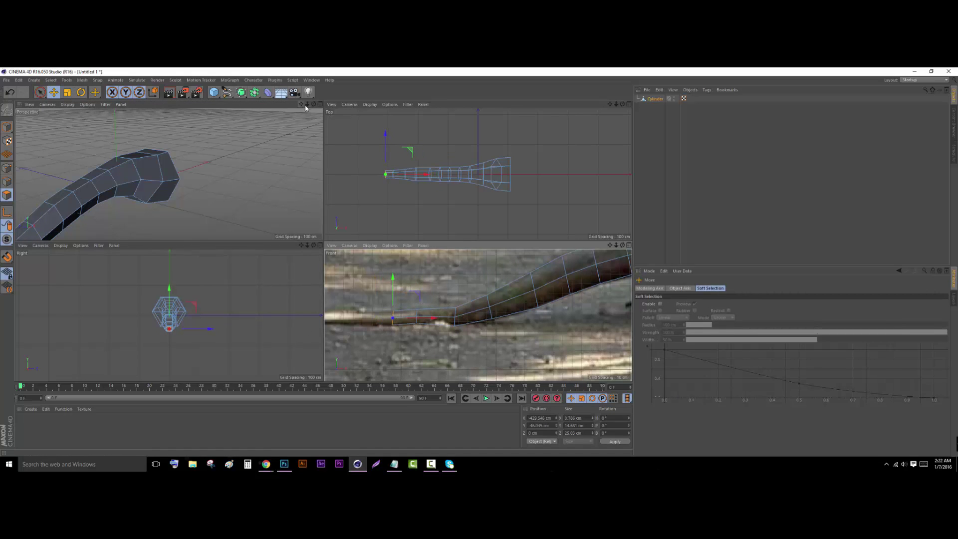
# Extrude another tail segment to about X -470 cm and scale its end down to about 12 by 20 cm
pyautogui.moveTo(306, 106); pyautogui.dragTo(292, 106)
pyautogui.moveTo(313, 104); pyautogui.dragTo(302, 90)
pyautogui.keyDown('ctrl'); pyautogui.moveTo(433, 319); pyautogui.dragTo(395, 318); pyautogui.keyUp('ctrl')
pyautogui.click(68, 93)
pyautogui.moveTo(90, 118); pyautogui.dragTo(71, 117)
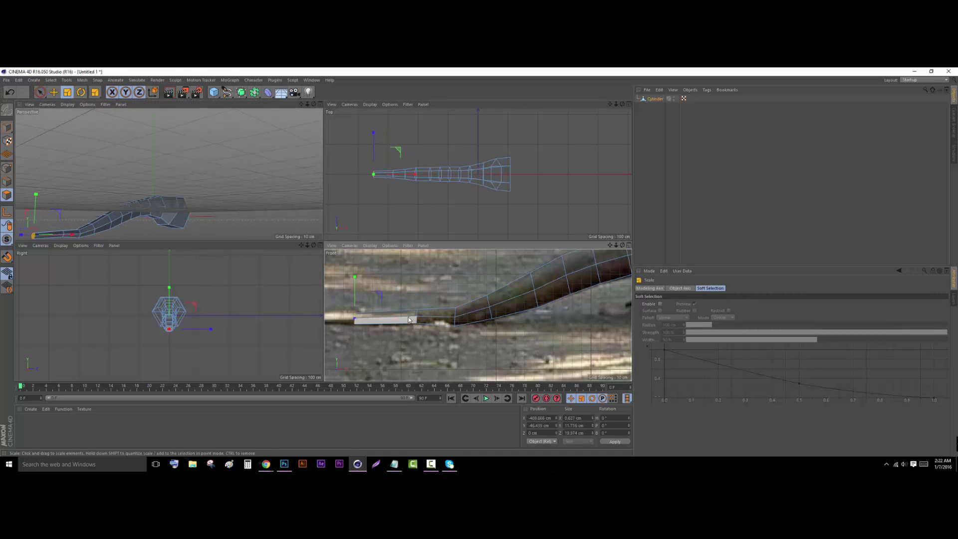
# Extrude the final tail tip segment to about X -495 cm in the Front view and clear the polygon selection
pyautogui.moveTo(610, 246); pyautogui.dragTo(764, 237)
pyautogui.click(54, 92)
pyautogui.moveTo(549, 310); pyautogui.dragTo(523, 312)
pyautogui.hotkey('ctrl', 'z')
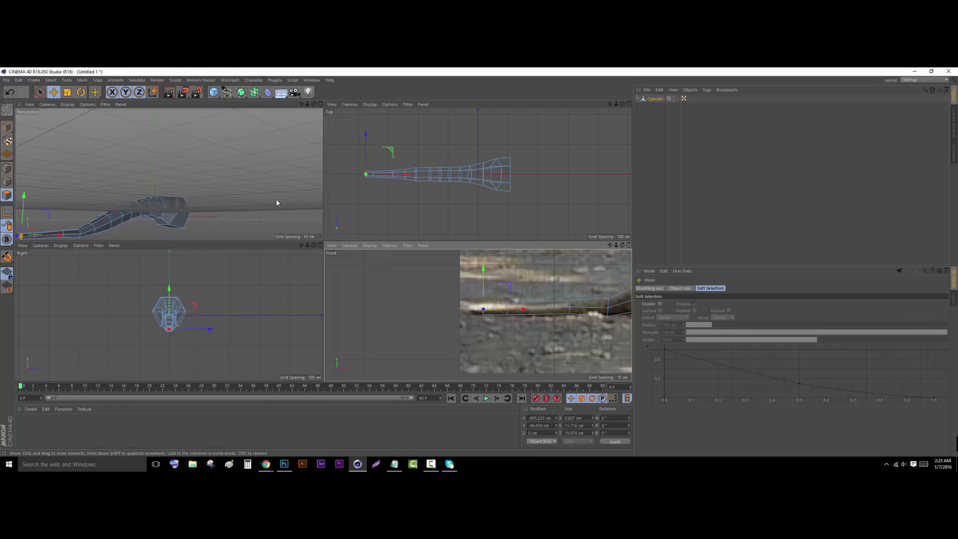
pyautogui.click(344, 282)
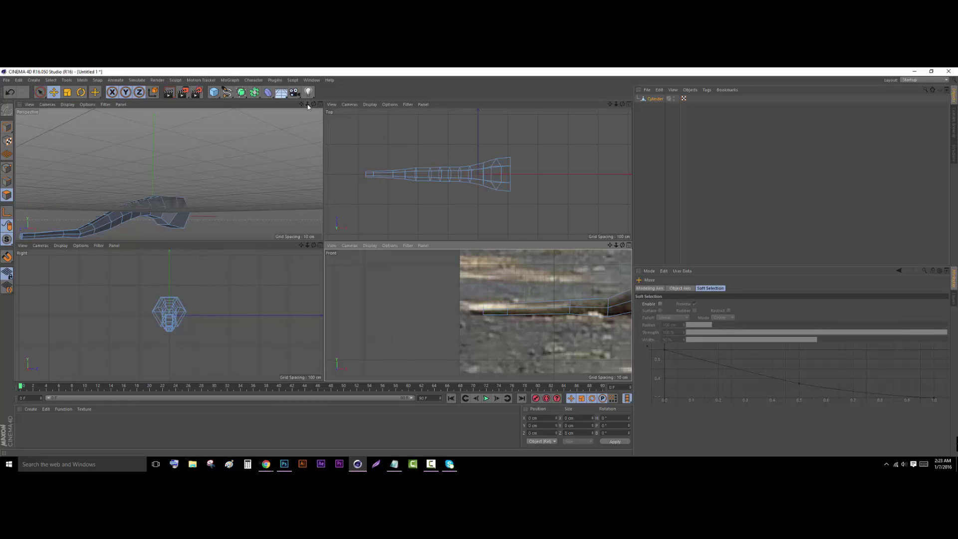
# Select the torso's front cap and extrude it forward to about X 39 cm, tilting and scaling it to about 85 by 100 cm
pyautogui.moveTo(308, 105)
pyautogui.mouseDown()
pyautogui.moveTo(319, 107)
pyautogui.moveTo(300, 113)
pyautogui.moveTo(306, 95)
pyautogui.moveTo(265, 99)
pyautogui.moveTo(310, 101)
pyautogui.moveTo(294, 92)
pyautogui.mouseUp()
pyautogui.click(282, 93)
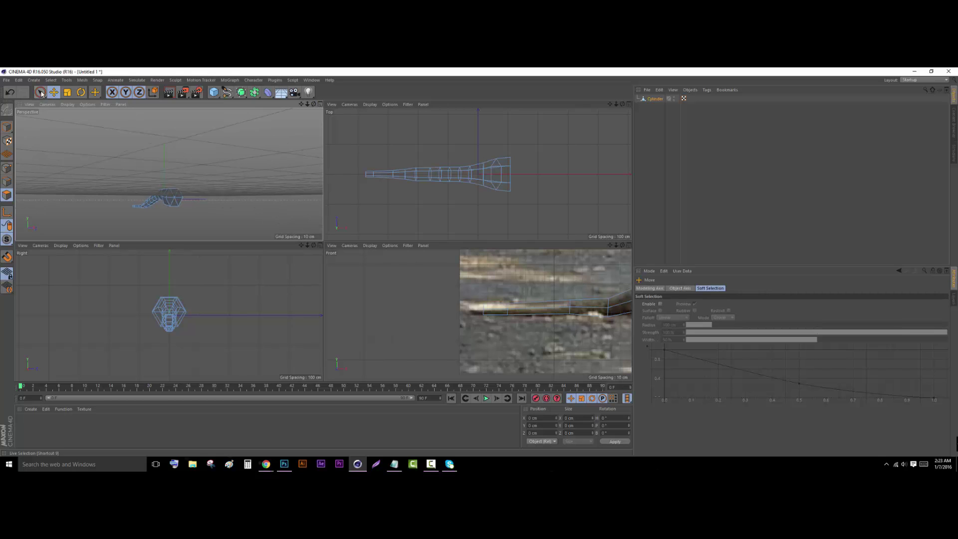
pyautogui.moveTo(40, 92); pyautogui.dragTo(82, 102)
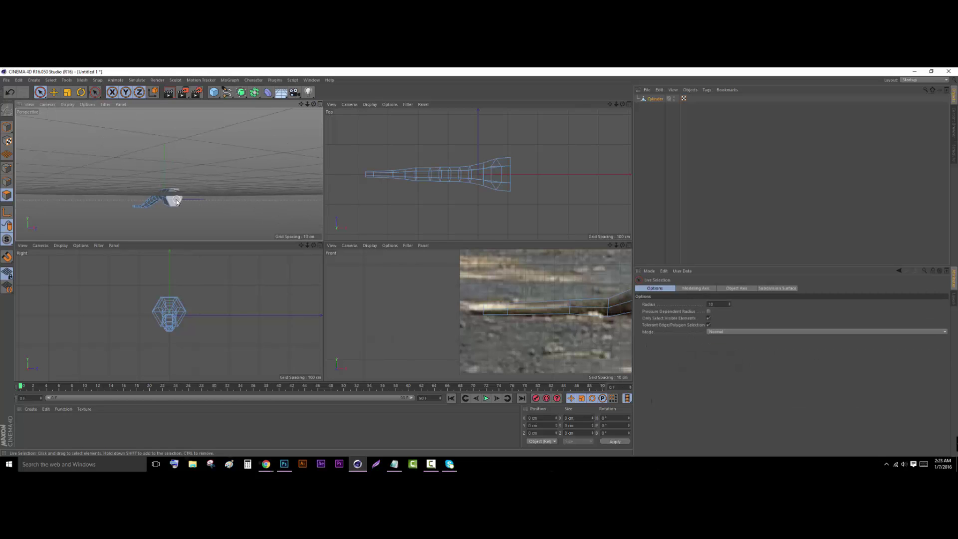
pyautogui.click(177, 202)
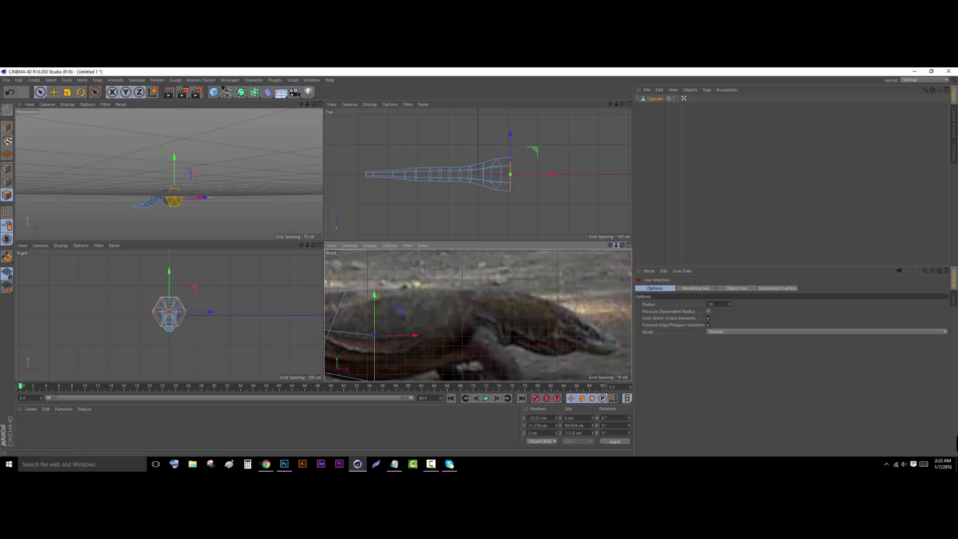
pyautogui.moveTo(616, 245)
pyautogui.mouseDown()
pyautogui.moveTo(574, 246)
pyautogui.moveTo(628, 234)
pyautogui.mouseUp()
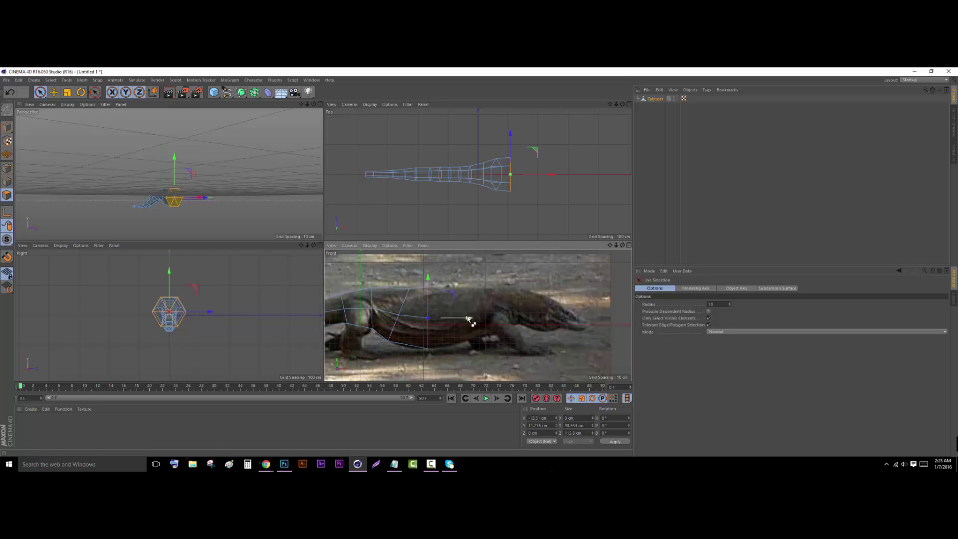
pyautogui.keyDown('ctrl'); pyautogui.moveTo(453, 294); pyautogui.dragTo(501, 283); pyautogui.keyUp('ctrl')
pyautogui.click(81, 92)
pyautogui.click(67, 92)
# Extrude two shoulder segments to about X 78 cm and X 116 cm, scaling the end to about 68 by 82 cm
pyautogui.moveTo(617, 245); pyautogui.dragTo(524, 235)
pyautogui.click(54, 92)
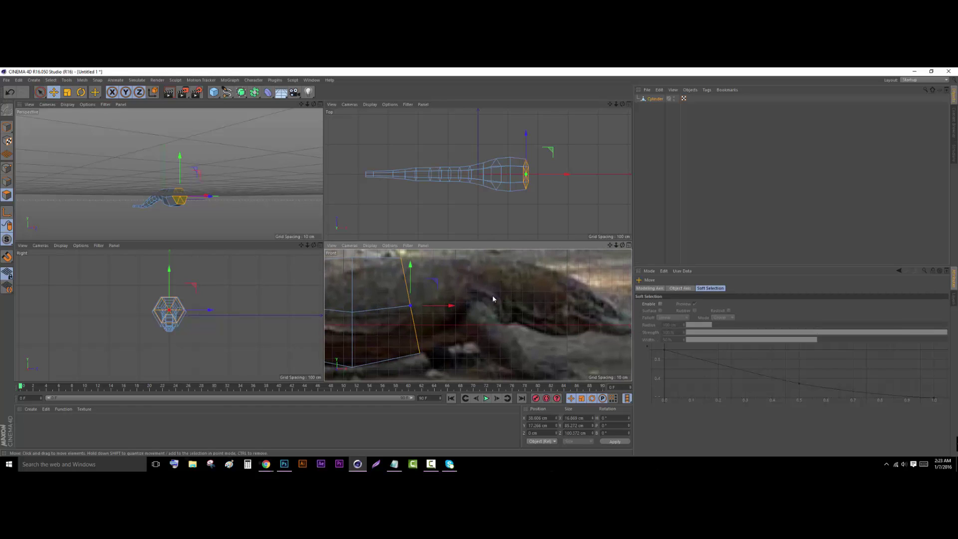
pyautogui.moveTo(434, 279); pyautogui.dragTo(480, 277)
pyautogui.click(70, 94)
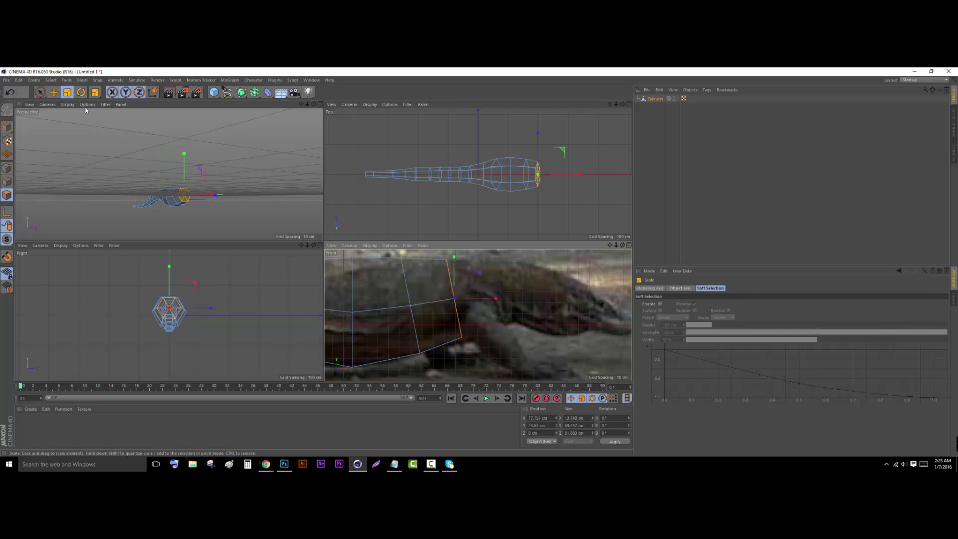
pyautogui.click(54, 92)
pyautogui.moveTo(488, 278); pyautogui.dragTo(522, 263)
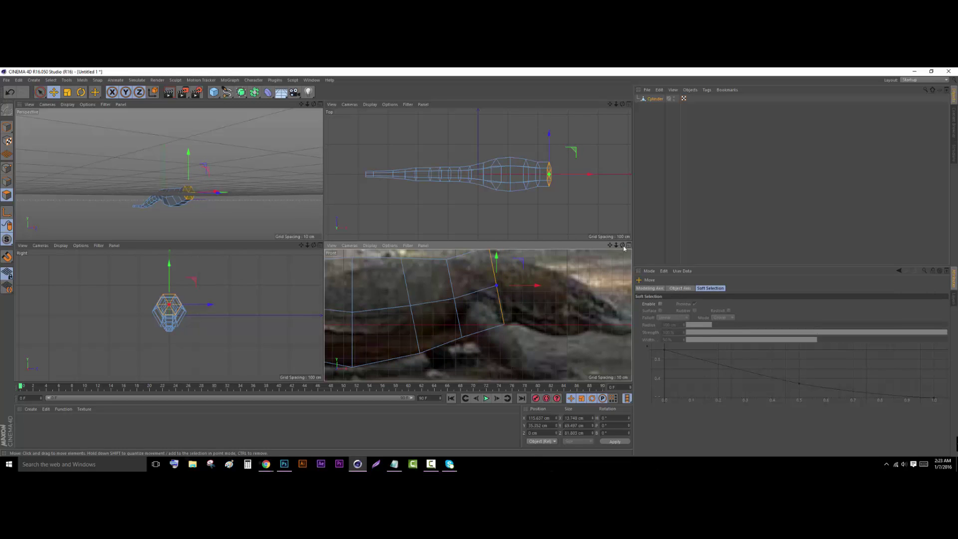
# Extrude neck and head segments along the photo to about X 204 cm, rotating and shrinking the end to about 27 by 32 cm
pyautogui.moveTo(617, 245); pyautogui.dragTo(589, 245)
pyautogui.press('r')
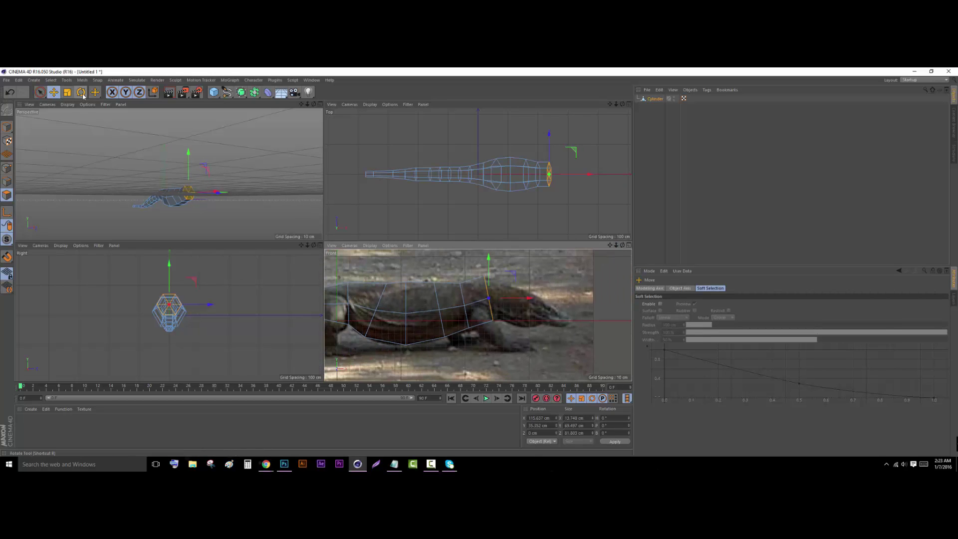
pyautogui.moveTo(510, 287); pyautogui.dragTo(555, 327)
pyautogui.click(64, 94)
pyautogui.click(54, 93)
pyautogui.click(80, 92)
pyautogui.click(67, 93)
pyautogui.click(81, 93)
pyautogui.click(67, 93)
pyautogui.scroll(6, 587, 320)
pyautogui.scroll(-1, 186, 156)
pyautogui.click(54, 93)
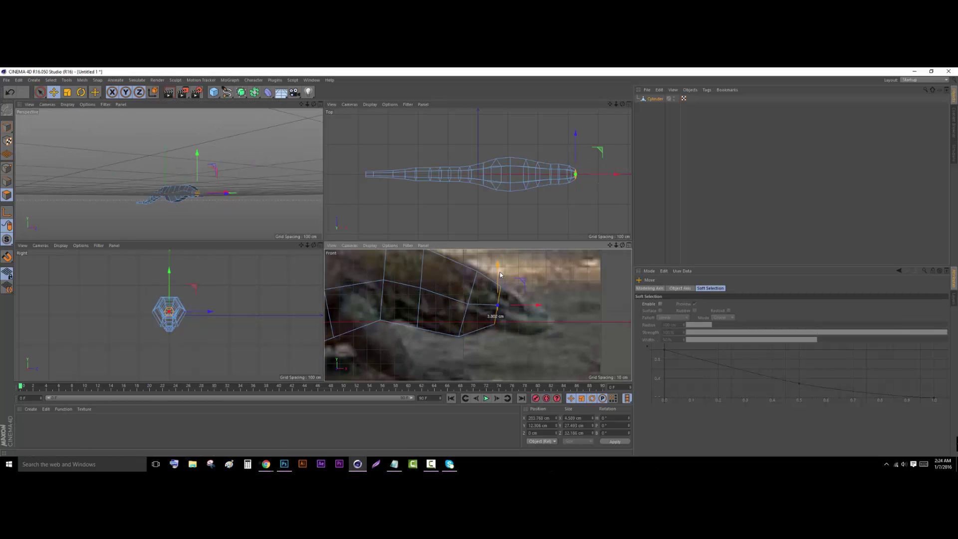
# Extrude the snout to its tip at about X 232 cm, shrink and rotate the end to fit the nose, and clear the selection
pyautogui.keyDown('ctrl'); pyautogui.moveTo(526, 287); pyautogui.dragTo(573, 298); pyautogui.keyUp('ctrl')
pyautogui.click(67, 93)
pyautogui.click(54, 93)
pyautogui.click(68, 93)
pyautogui.moveTo(180, 154); pyautogui.dragTo(29, 147)
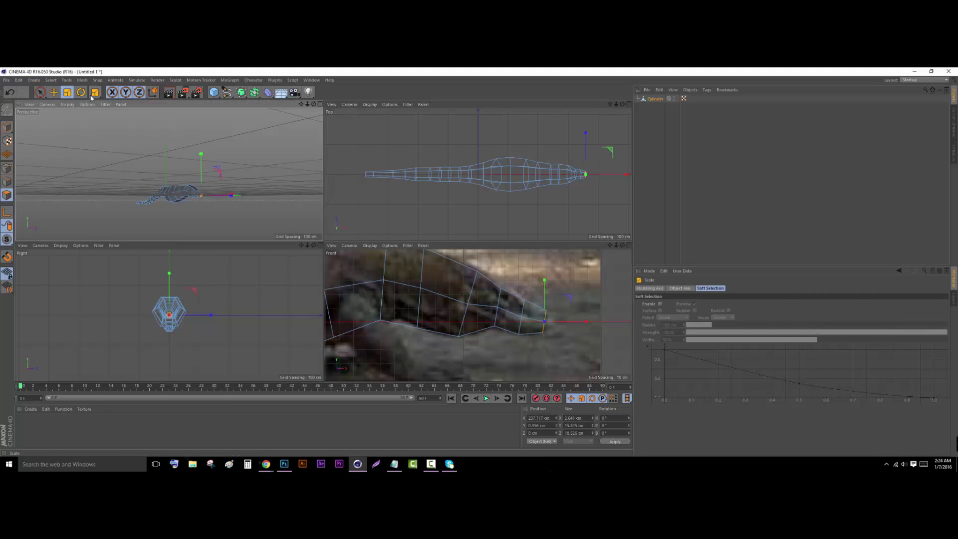
pyautogui.click(81, 92)
pyautogui.moveTo(567, 315); pyautogui.dragTo(563, 306)
pyautogui.click(258, 134)
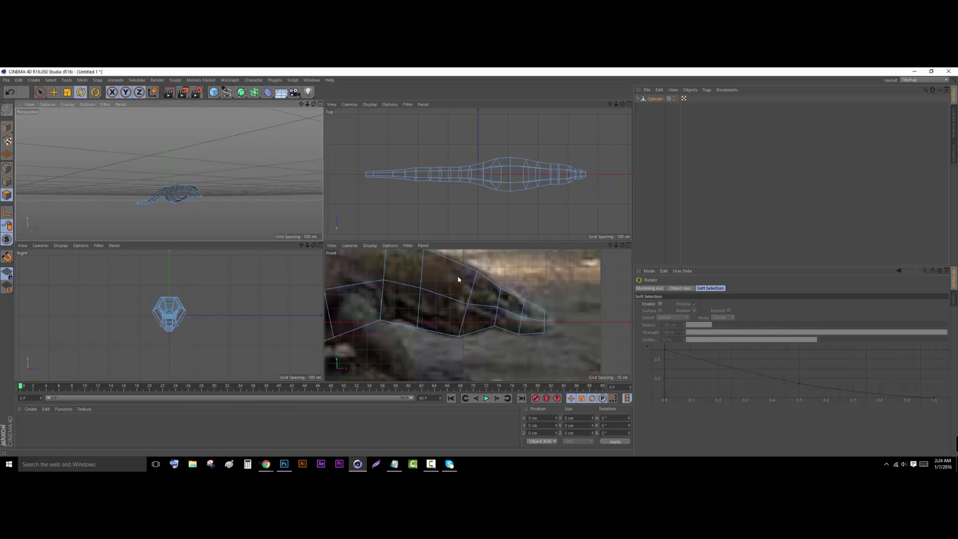
# Orbit around the finished body shape and switch to Chrome to view the Komodo dragon image search for reference photos
pyautogui.moveTo(314, 104); pyautogui.dragTo(332, 123)
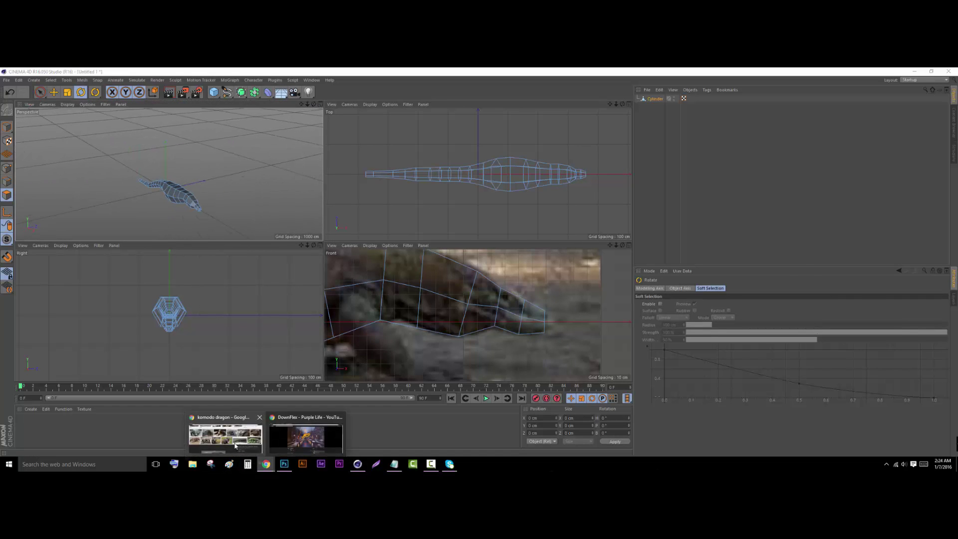
pyautogui.click(232, 441)
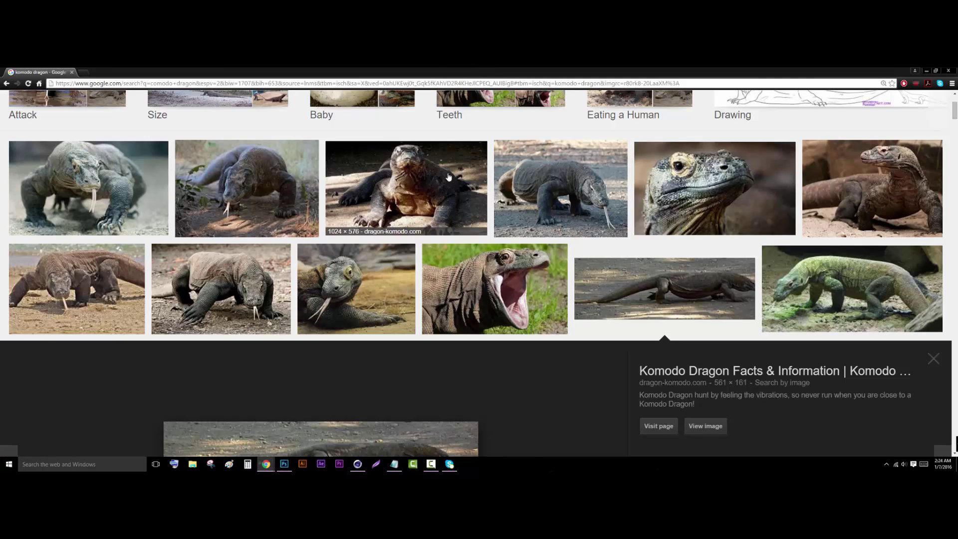
# Switch back to Cinema 4D and box-select the head polygons in the top view, readying them for scaling
pyautogui.click(357, 466)
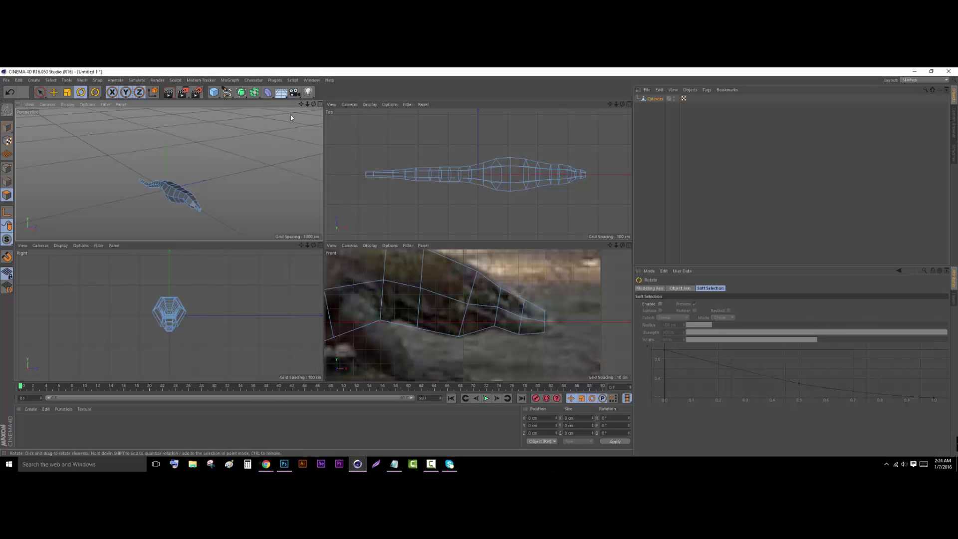
pyautogui.moveTo(314, 104); pyautogui.dragTo(357, 119)
pyautogui.click(42, 92)
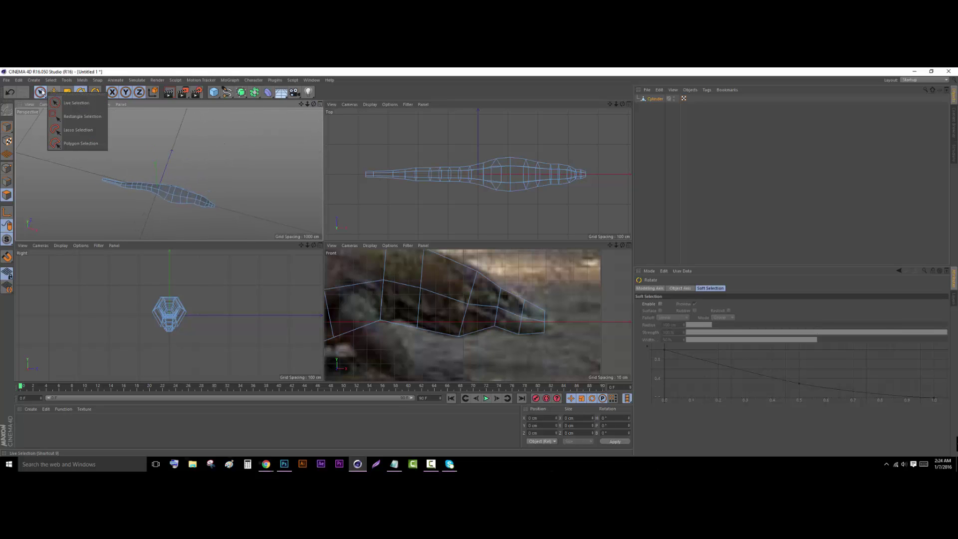
pyautogui.click(77, 116)
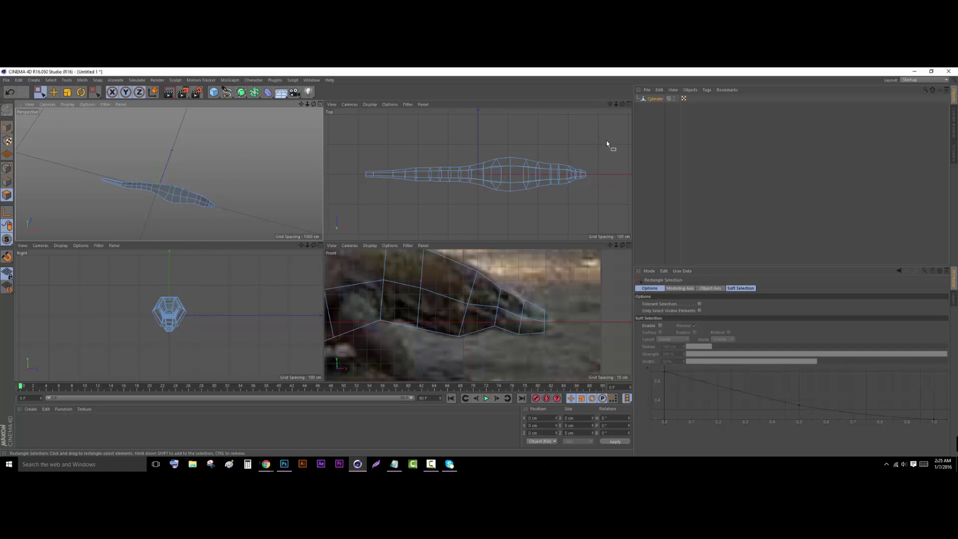
pyautogui.moveTo(607, 142); pyautogui.dragTo(560, 211)
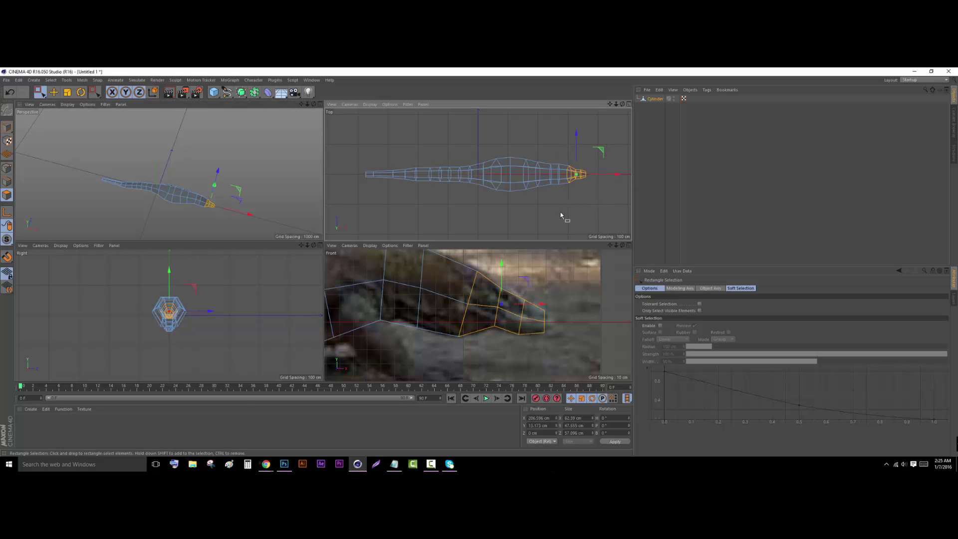
pyautogui.click(66, 93)
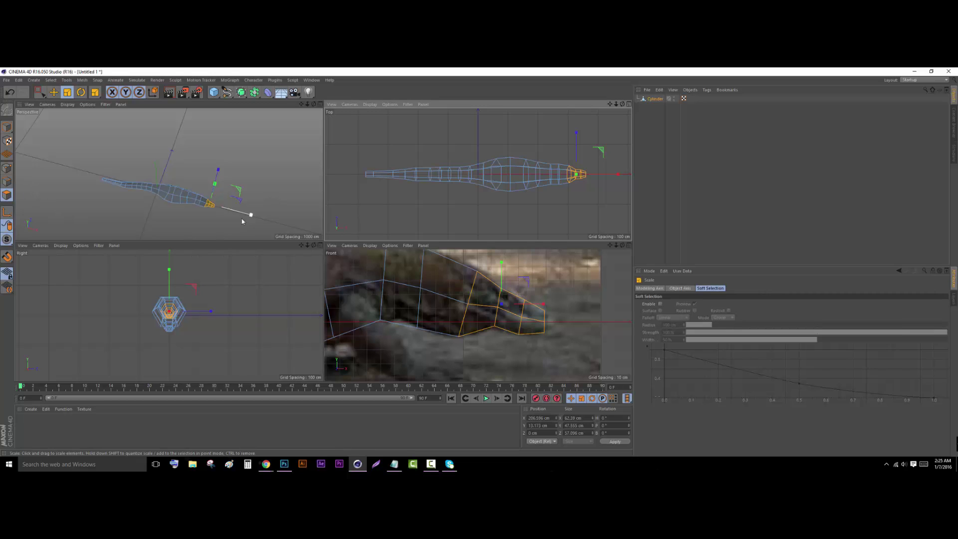
# Try flattening the head polygons vertically to about 36 cm and to about 18 cm high, undoing each attempt
pyautogui.moveTo(314, 105); pyautogui.dragTo(217, 160)
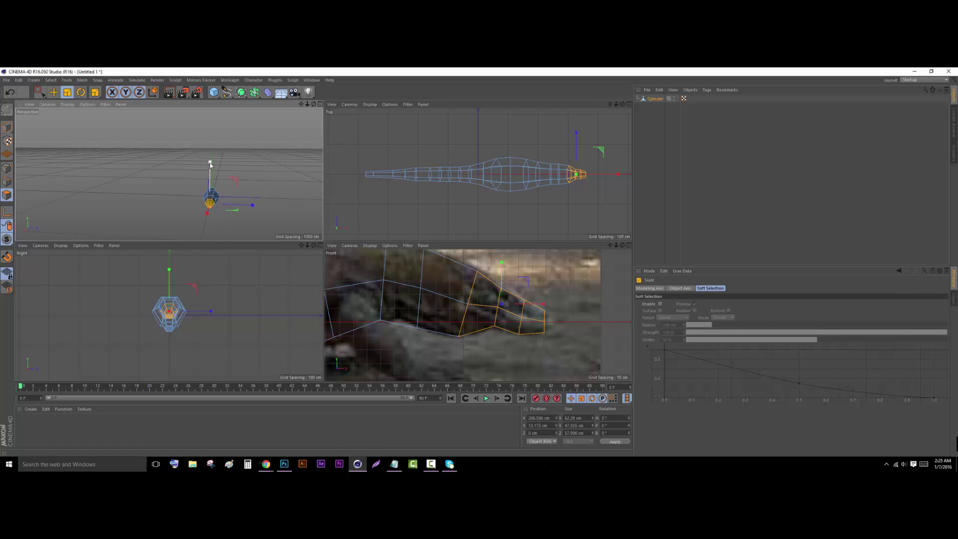
pyautogui.moveTo(211, 167); pyautogui.dragTo(211, 174)
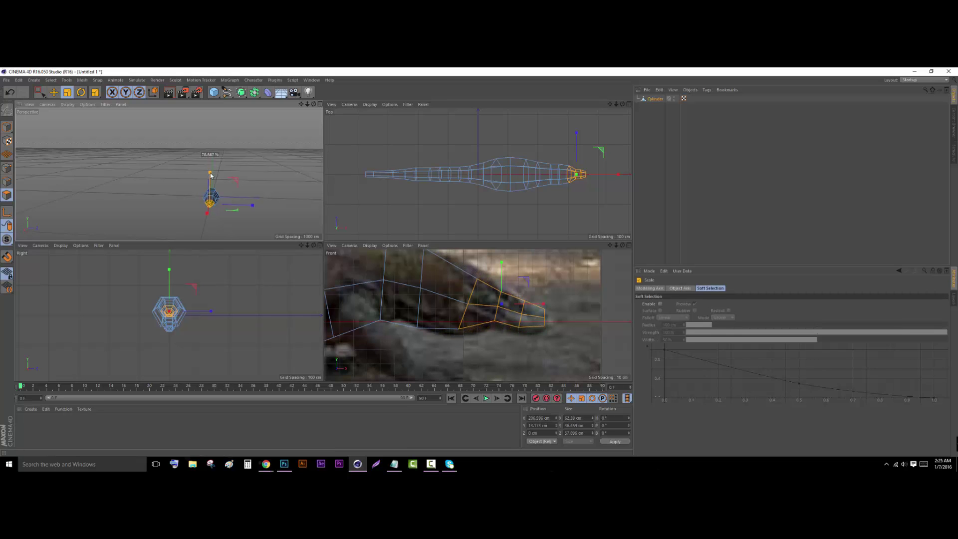
pyautogui.click(247, 165)
pyautogui.moveTo(314, 104); pyautogui.dragTo(170, 172)
pyautogui.moveTo(314, 106); pyautogui.dragTo(86, 172)
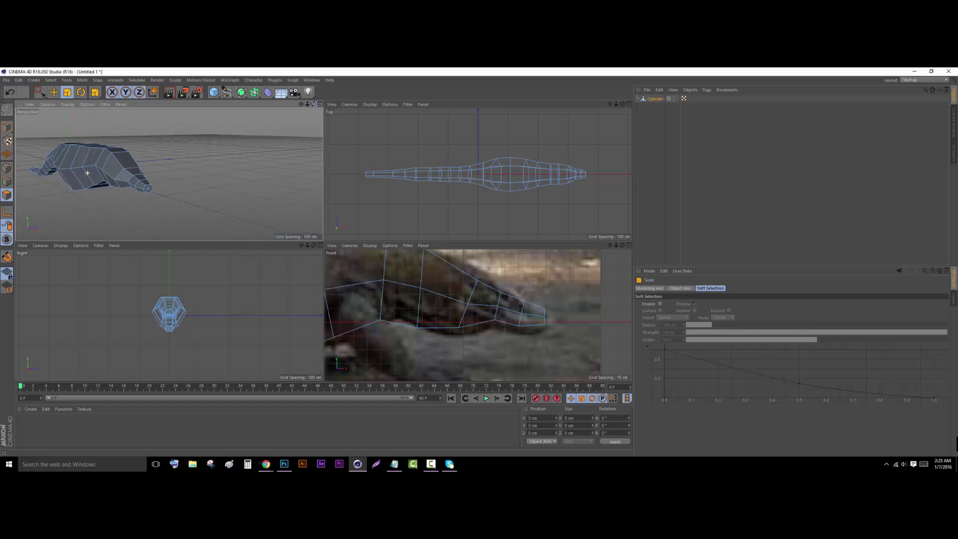
pyautogui.hotkey('ctrl', 'z')
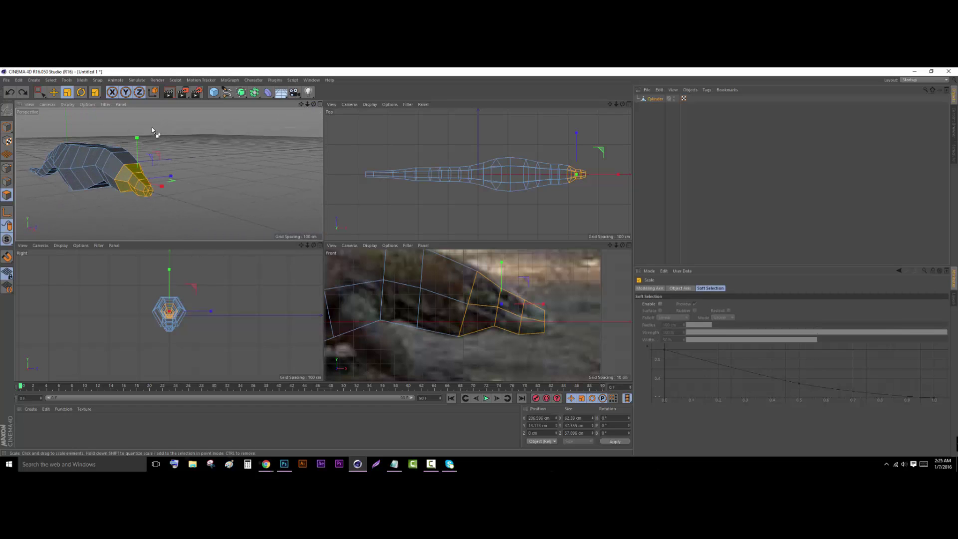
pyautogui.moveTo(137, 137); pyautogui.dragTo(182, 155)
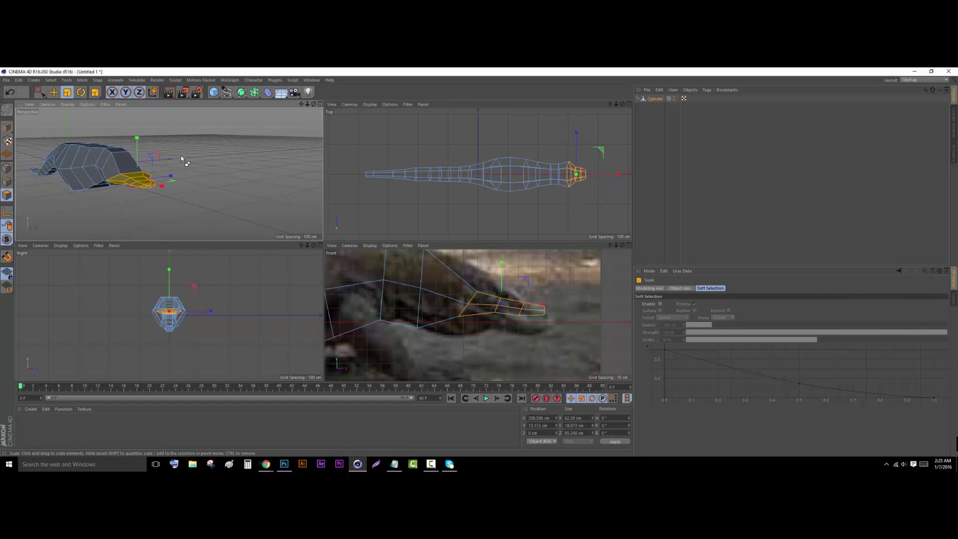
pyautogui.hotkey('ctrl', 'z')
pyautogui.hotkey('ctrl', 'z')
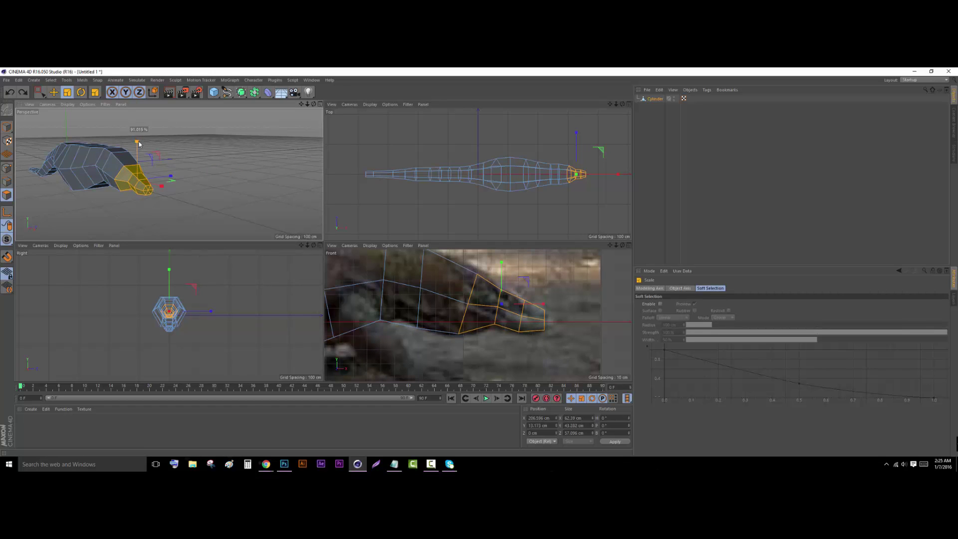
# Enlarge the head polygons horizontally to about 72 cm long and 66 cm wide, and clear the selection
pyautogui.moveTo(139, 144)
pyautogui.mouseDown()
pyautogui.moveTo(244, 149)
pyautogui.moveTo(137, 142)
pyautogui.mouseUp()
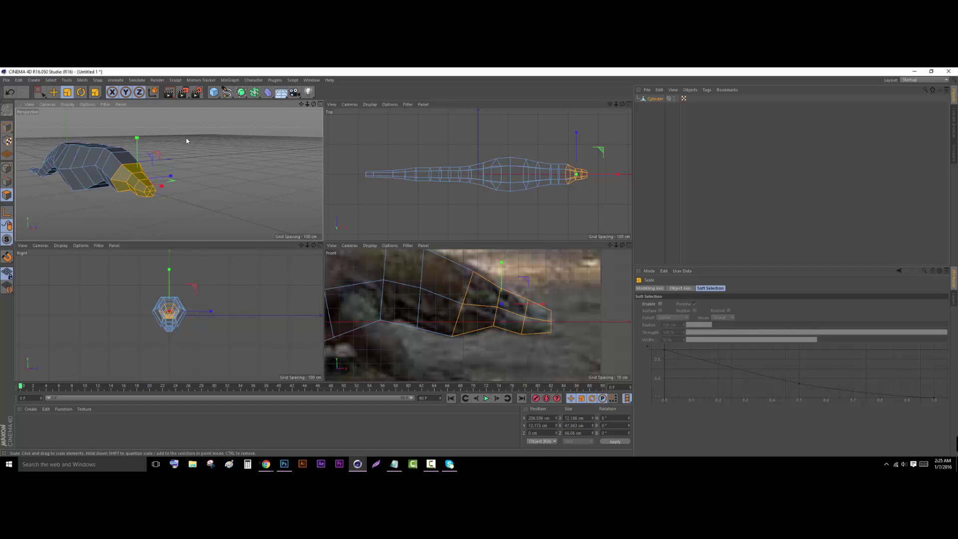
pyautogui.click(186, 137)
pyautogui.moveTo(313, 104); pyautogui.dragTo(364, 110)
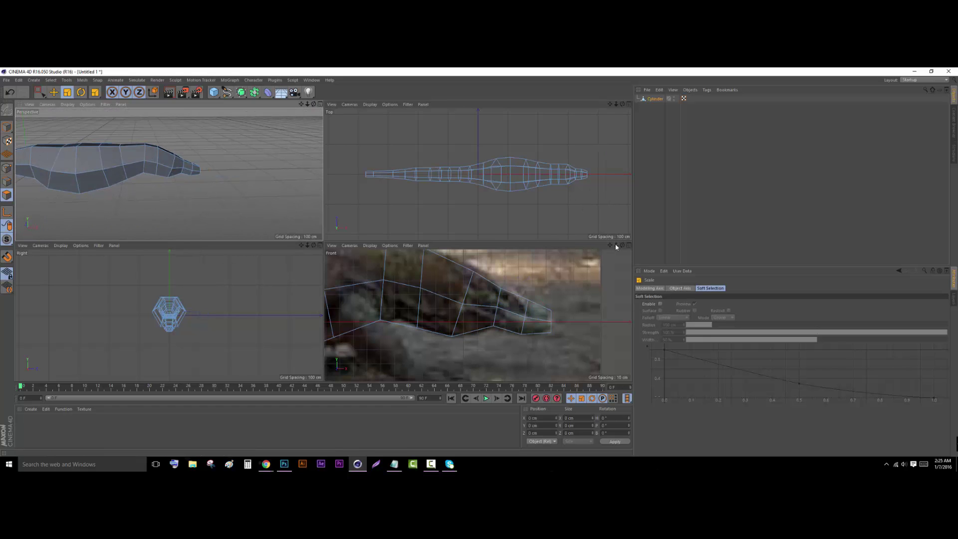
# Extrude the lower side polygon at the hip outward about 48 cm for the hind leg and shrink its end to about 32 by 23 cm
pyautogui.moveTo(616, 245); pyautogui.dragTo(590, 246)
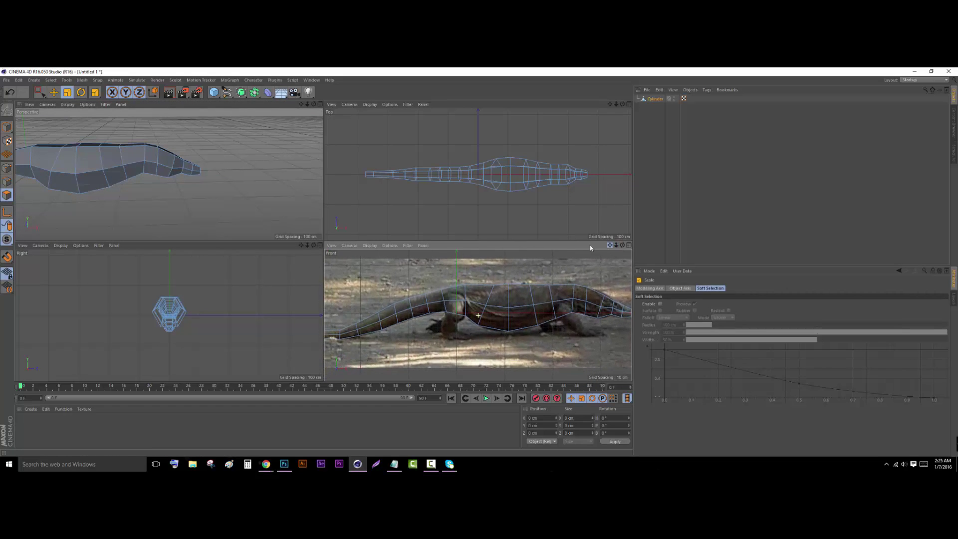
pyautogui.moveTo(302, 104); pyautogui.dragTo(409, 104)
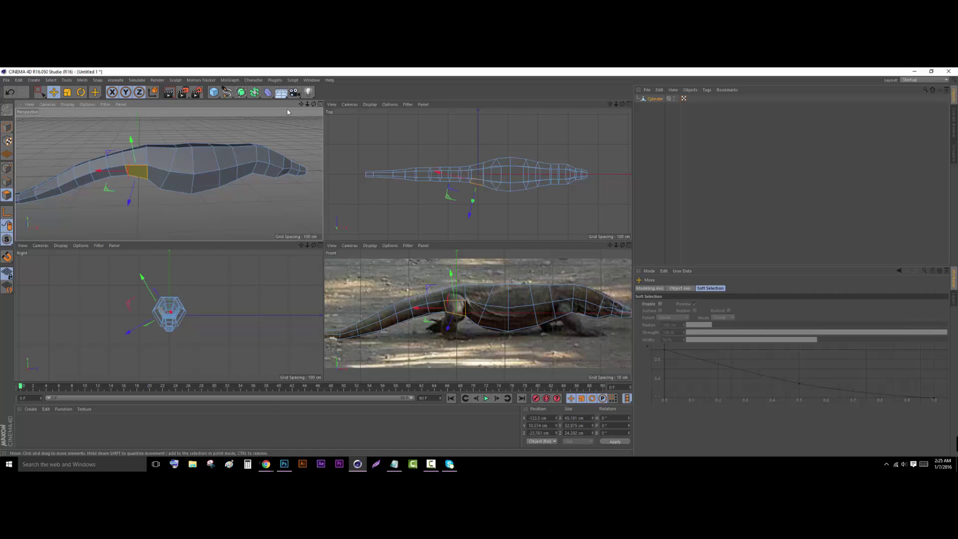
pyautogui.moveTo(314, 104); pyautogui.dragTo(288, 95)
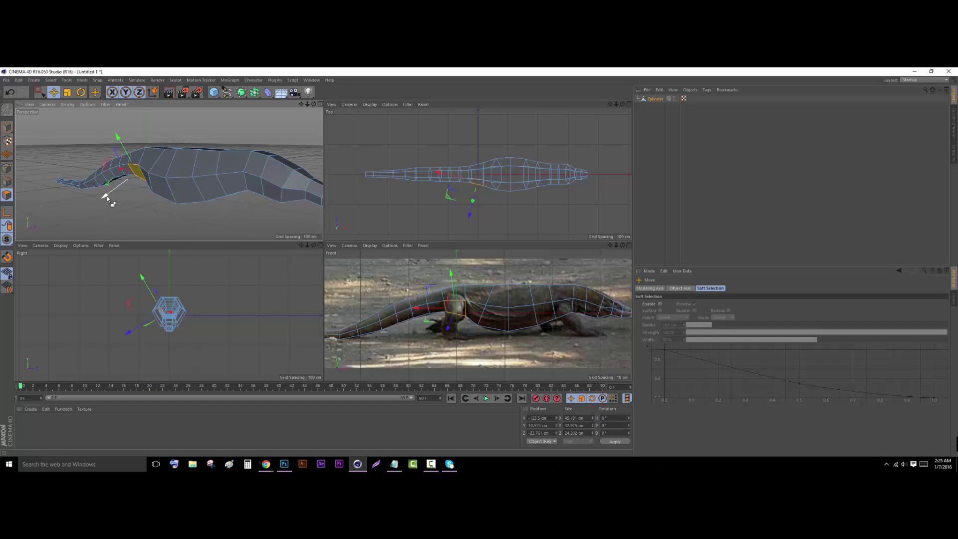
pyautogui.moveTo(107, 196); pyautogui.dragTo(89, 212)
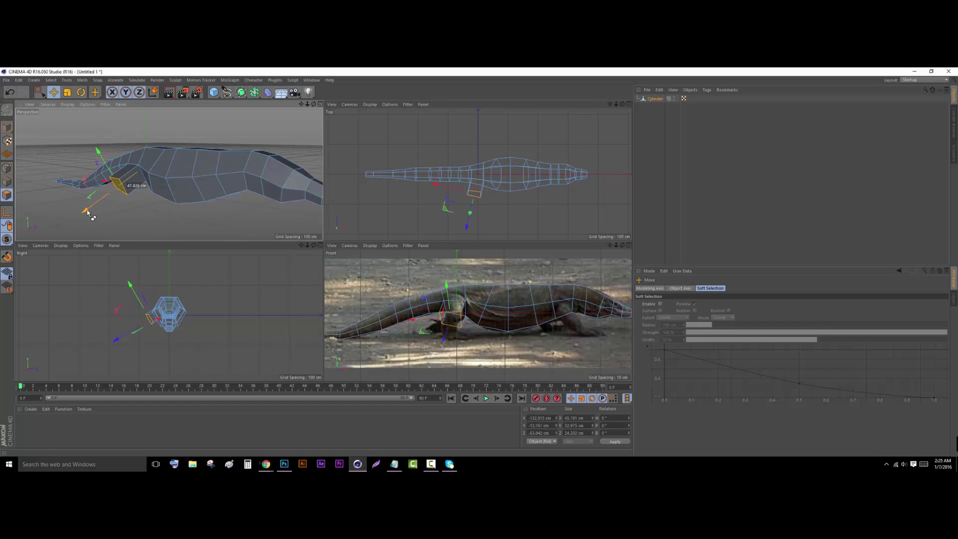
pyautogui.press('t')
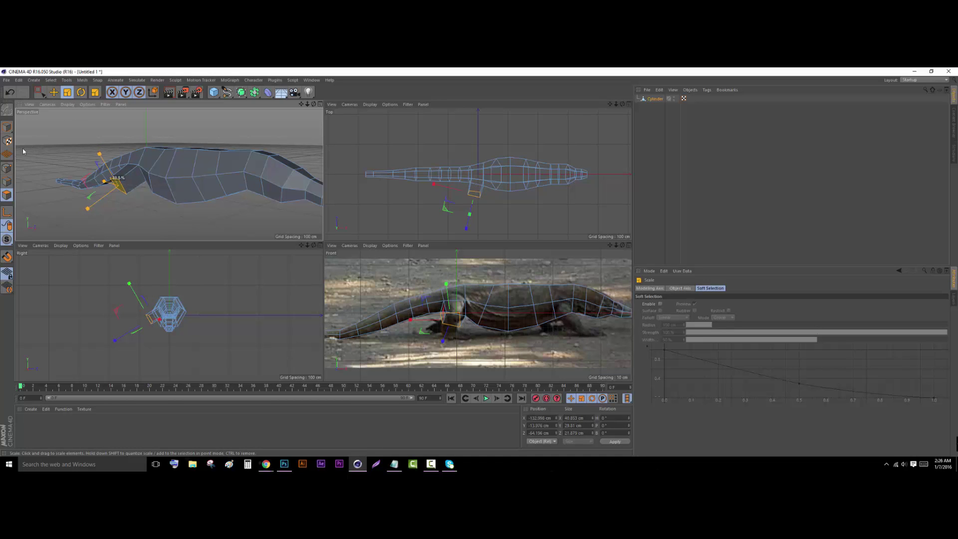
# Rotate the end polygon of the hind thigh on two axes so it faces downward along the photo's leg
pyautogui.press('r')
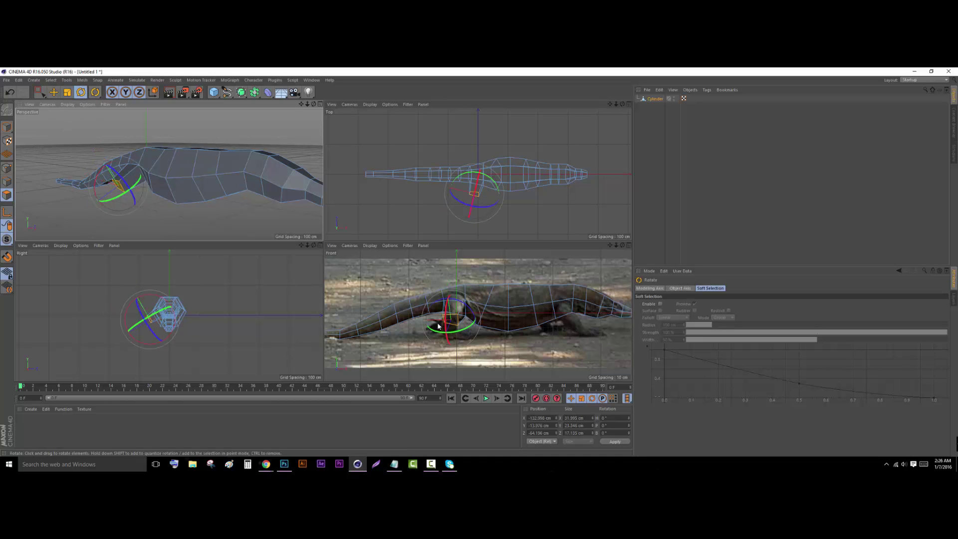
pyautogui.moveTo(438, 326)
pyautogui.mouseDown()
pyautogui.moveTo(434, 347)
pyautogui.moveTo(448, 329)
pyautogui.mouseUp()
pyautogui.scroll(4, 450, 315)
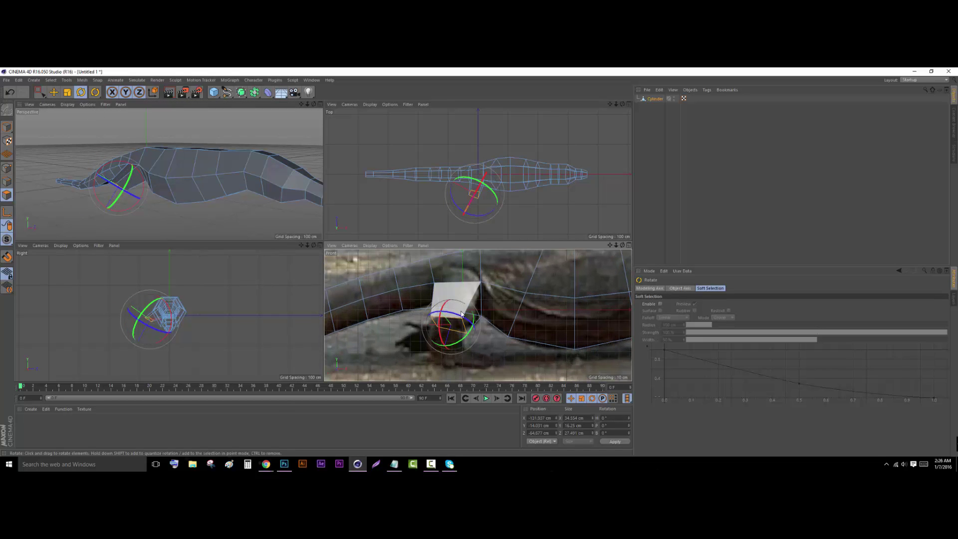
pyautogui.moveTo(460, 322)
pyautogui.mouseDown()
pyautogui.moveTo(458, 338)
pyautogui.moveTo(460, 321)
pyautogui.mouseUp()
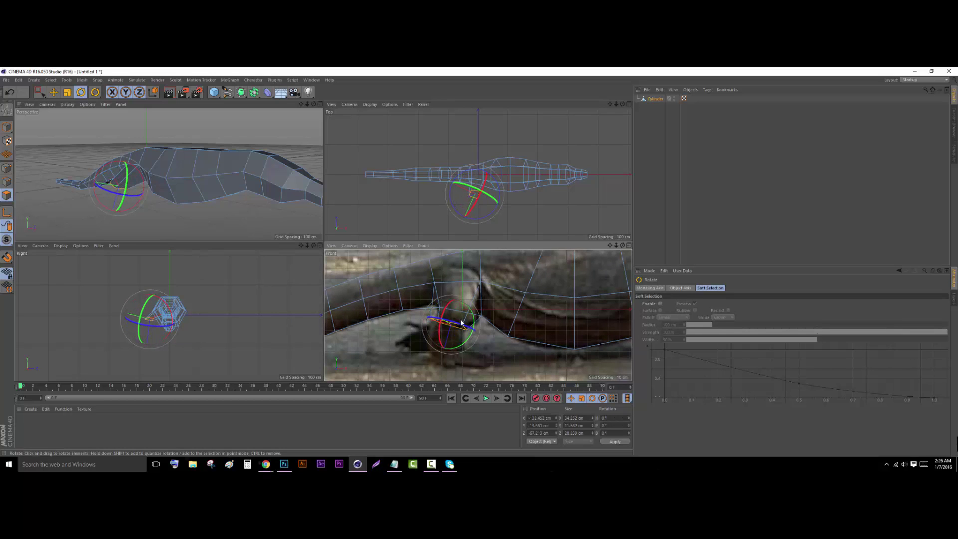
# Extrude the hind leg's lower segment down to about Y -42 cm and tilt its end to face forward
pyautogui.click(54, 94)
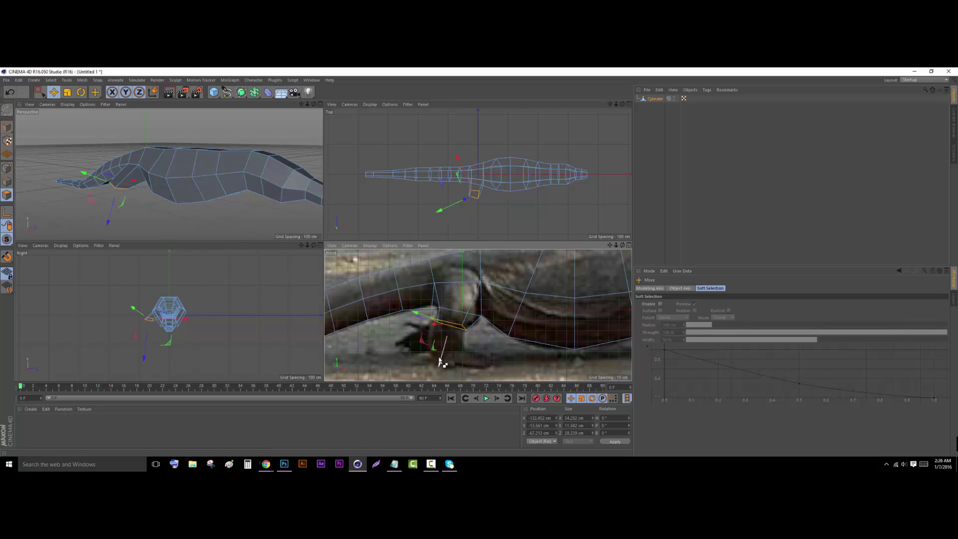
pyautogui.keyDown('ctrl'); pyautogui.moveTo(441, 360); pyautogui.dragTo(433, 390); pyautogui.keyUp('ctrl')
pyautogui.click(82, 95)
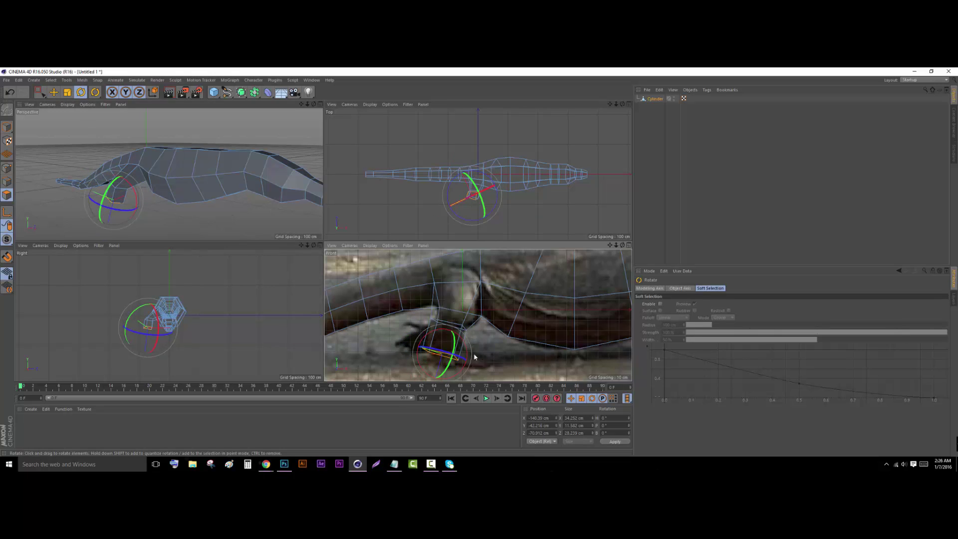
pyautogui.moveTo(459, 347)
pyautogui.mouseDown()
pyautogui.moveTo(456, 339)
pyautogui.moveTo(436, 357)
pyautogui.moveTo(460, 341)
pyautogui.mouseUp()
# Extrude a foot segment from the hind leg's end and move it forward to about X -111 cm
pyautogui.click(53, 93)
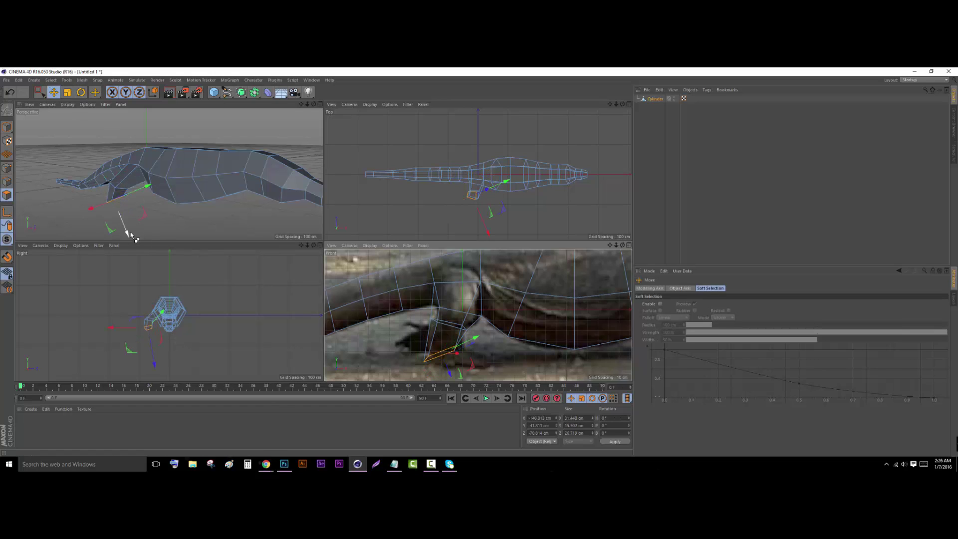
pyautogui.keyDown('ctrl'); pyautogui.moveTo(130, 233); pyautogui.dragTo(139, 243); pyautogui.keyUp('ctrl')
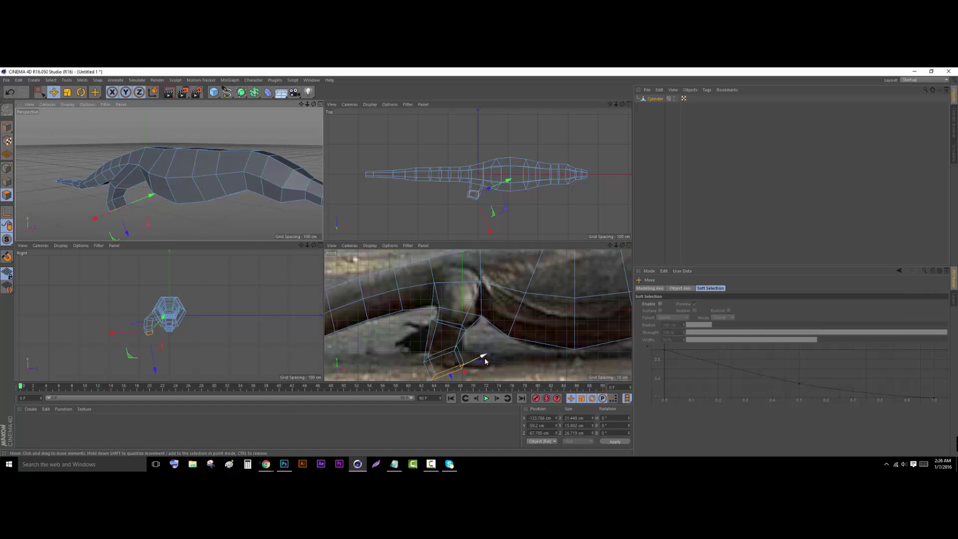
pyautogui.moveTo(485, 360); pyautogui.dragTo(511, 359)
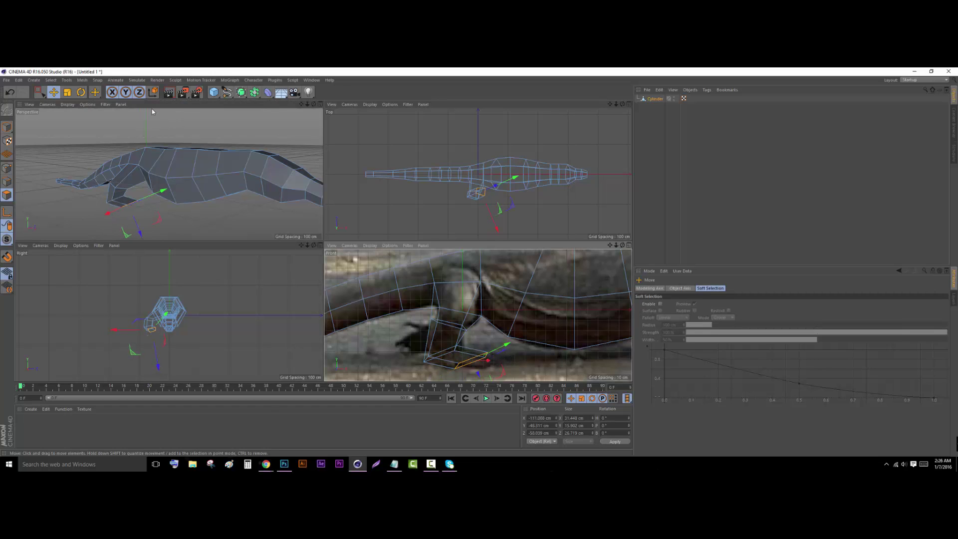
# Rotate the hind foot's end polygon flat and move it down and outward to about Y -56 cm and Z -71 cm
pyautogui.click(80, 93)
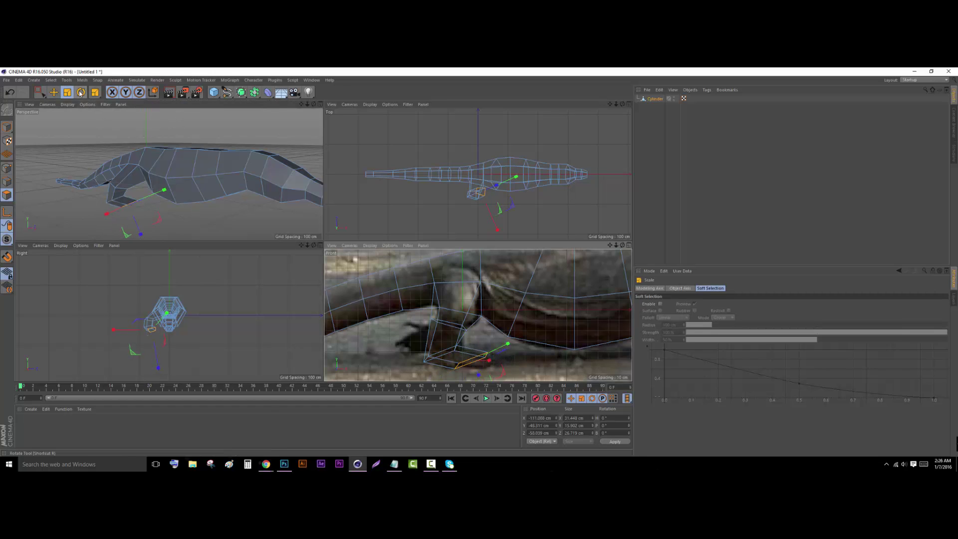
pyautogui.moveTo(491, 344); pyautogui.dragTo(496, 355)
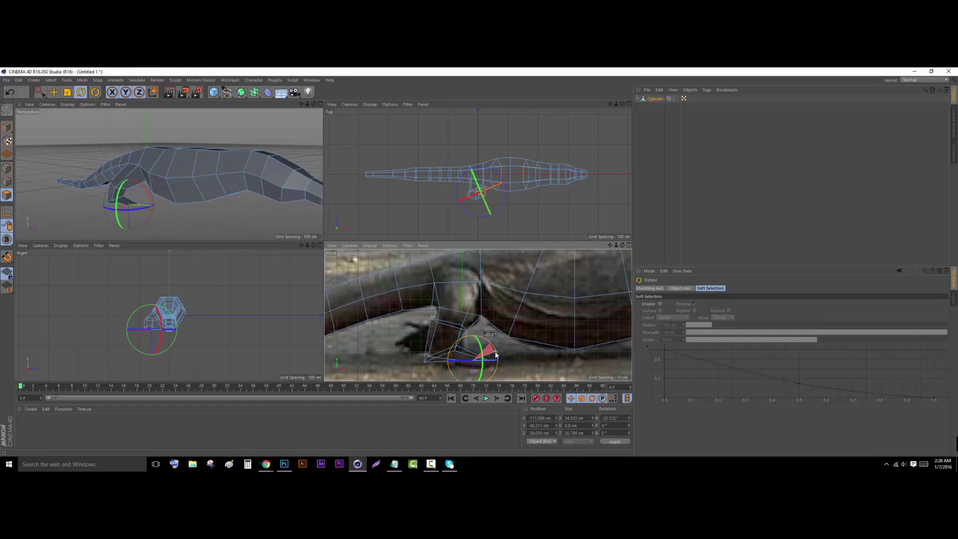
pyautogui.moveTo(314, 104); pyautogui.dragTo(184, 99)
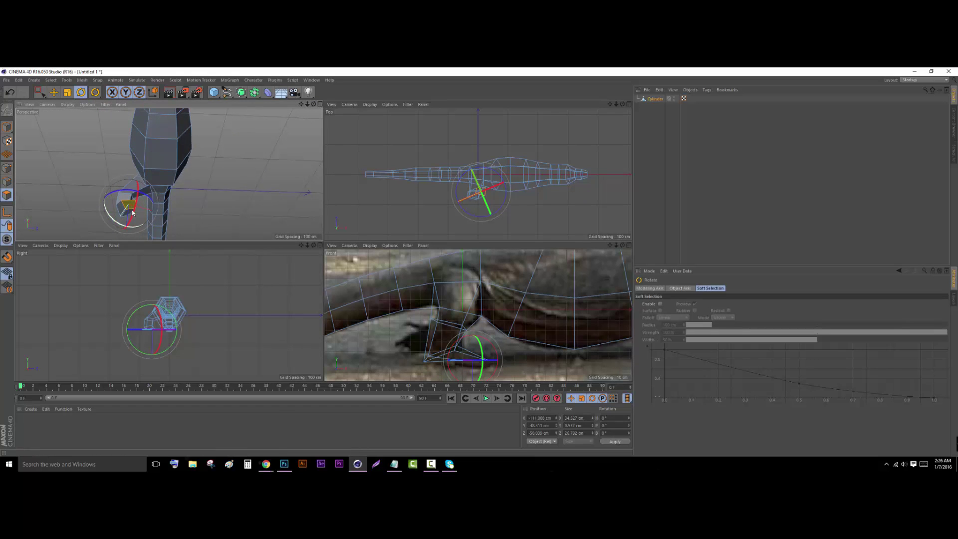
pyautogui.click(54, 93)
pyautogui.moveTo(166, 220); pyautogui.dragTo(160, 228)
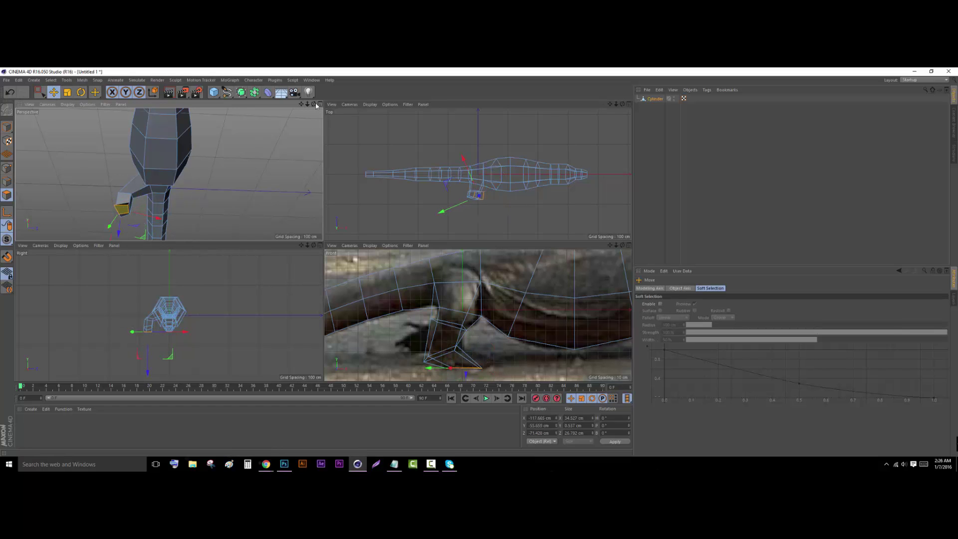
# Extrude the lower side polygon at the shoulder outward about 59 cm for the front leg and shrink its end to about 29 by 28 cm
pyautogui.moveTo(314, 105); pyautogui.dragTo(330, 117)
pyautogui.moveTo(610, 245); pyautogui.dragTo(356, 245)
pyautogui.click(437, 302)
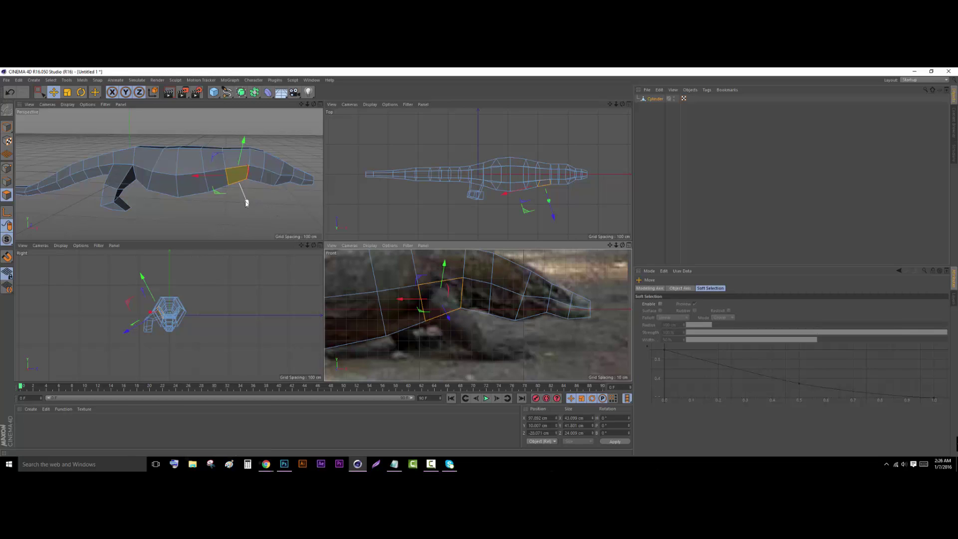
pyautogui.moveTo(247, 203); pyautogui.dragTo(267, 229)
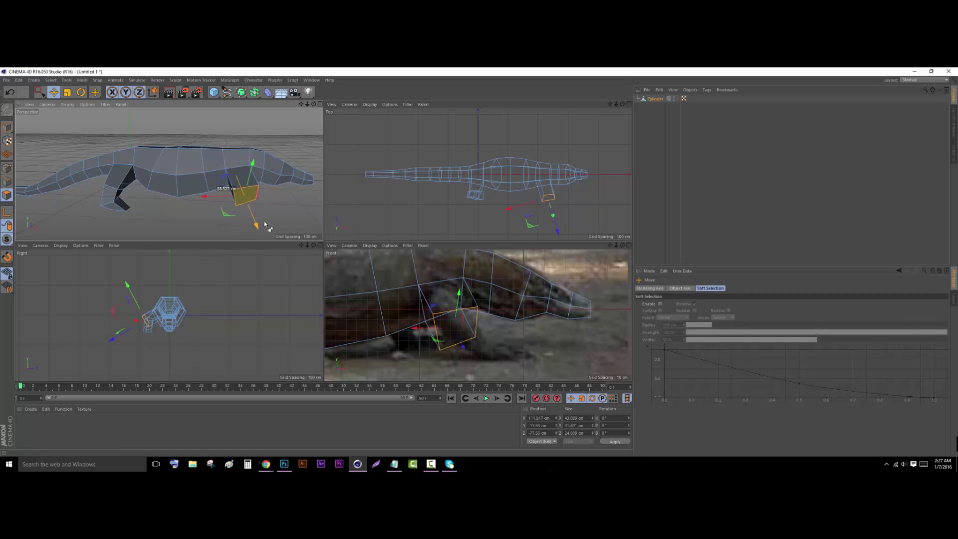
pyautogui.click(69, 94)
pyautogui.moveTo(192, 135); pyautogui.dragTo(146, 139)
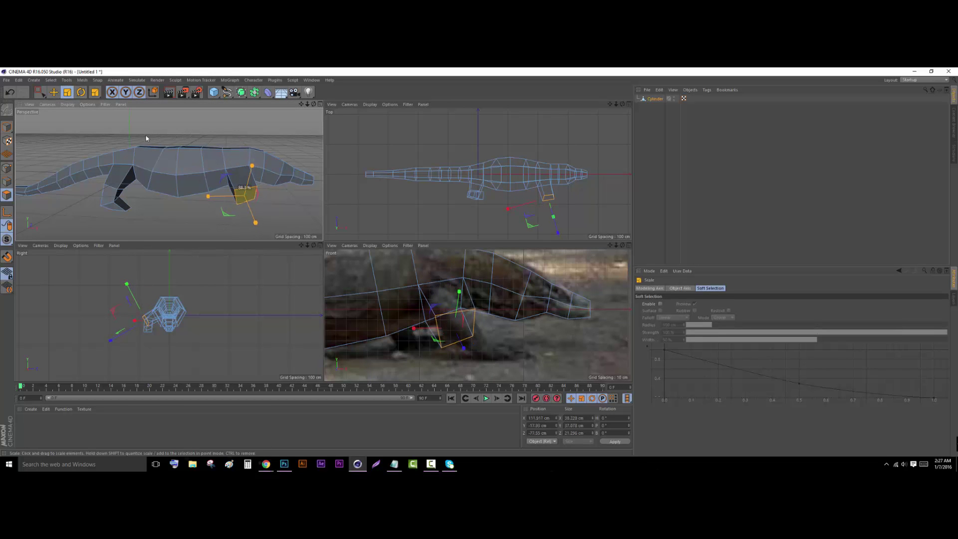
# Move the front leg's end polygon forward to about X 128 cm and rotate it to angle along the photo's leg
pyautogui.click(53, 93)
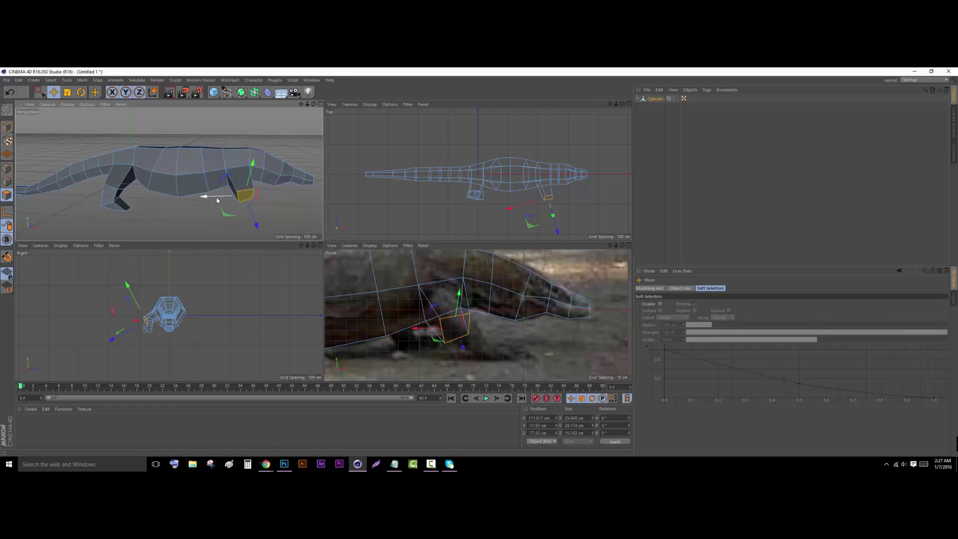
pyautogui.moveTo(217, 199); pyautogui.dragTo(264, 219)
pyautogui.press('r')
pyautogui.moveTo(238, 181)
pyautogui.mouseDown()
pyautogui.moveTo(210, 186)
pyautogui.moveTo(235, 180)
pyautogui.mouseUp()
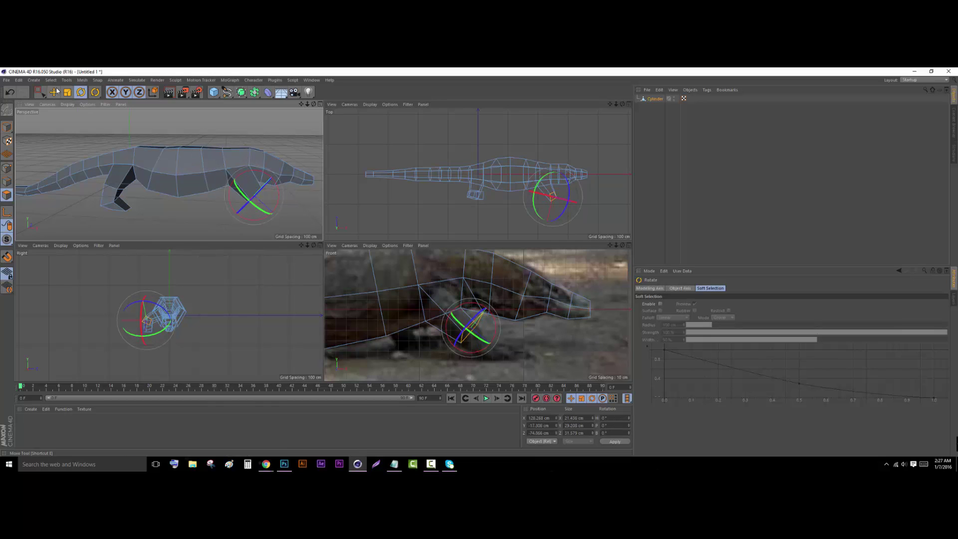
# Extrude the front leg's end polygon about 37 cm forward and down along the photo, and shrink its end to about 63 percent
pyautogui.click(54, 92)
pyautogui.keyDown('ctrl'); pyautogui.moveTo(286, 224); pyautogui.dragTo(310, 241); pyautogui.keyUp('ctrl')
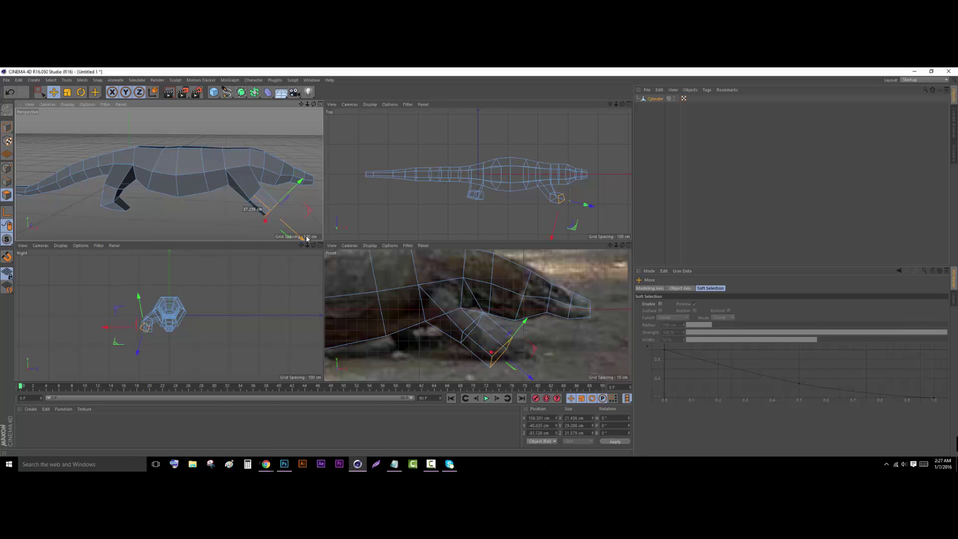
pyautogui.moveTo(102, 134); pyautogui.dragTo(67, 152)
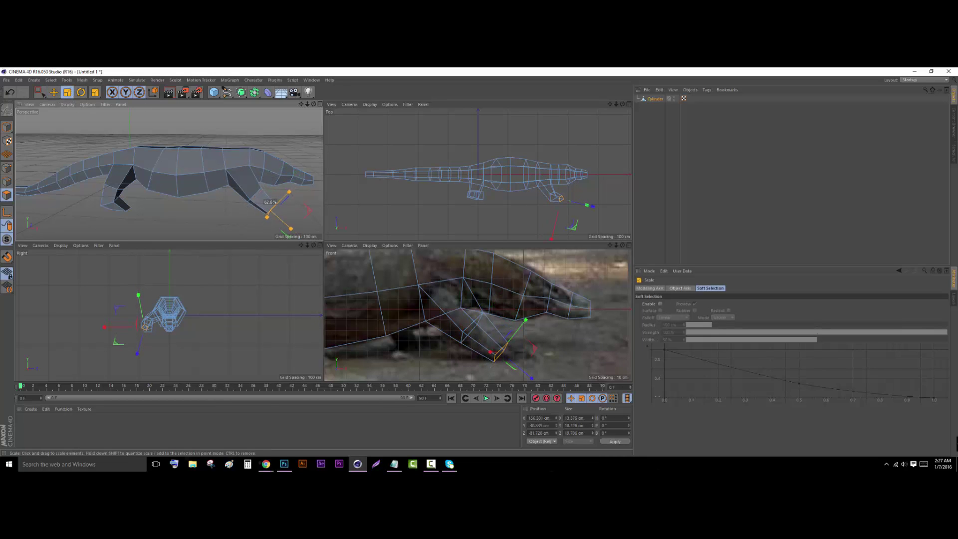
# Rotate the front leg's end polygon more upright and extrude a foot segment about 28 cm forward
pyautogui.click(80, 92)
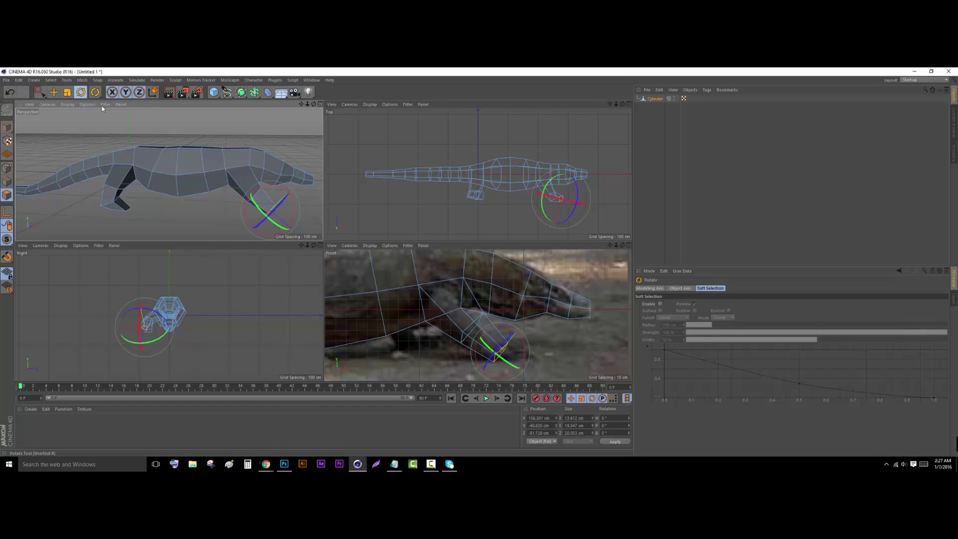
pyautogui.moveTo(279, 189); pyautogui.dragTo(268, 184)
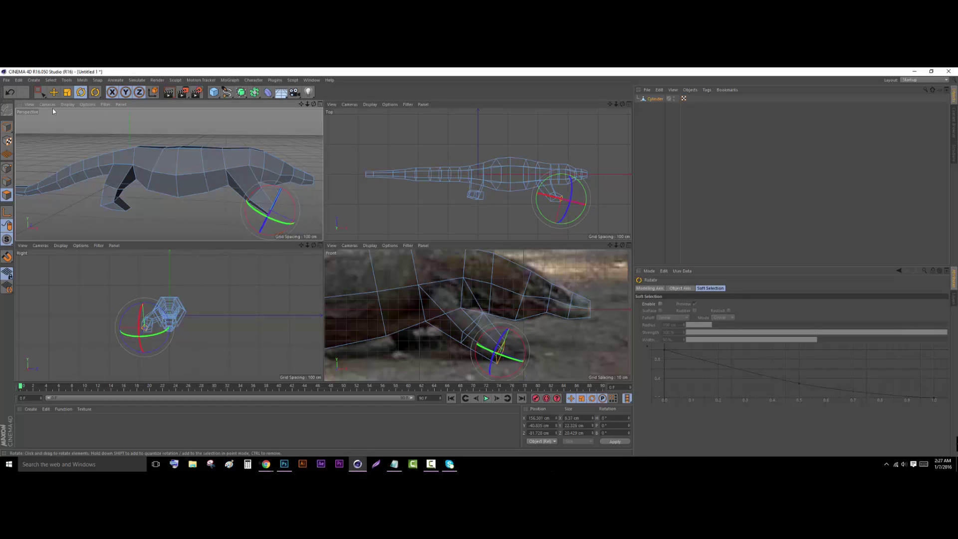
pyautogui.click(54, 93)
pyautogui.keyDown('ctrl'); pyautogui.moveTo(310, 229); pyautogui.dragTo(324, 236); pyautogui.keyUp('ctrl')
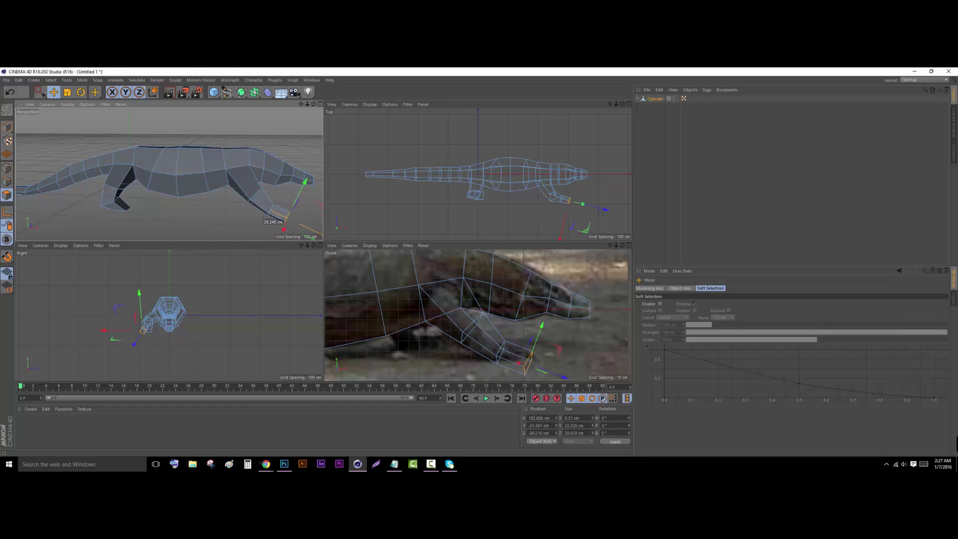
# Rotate the front foot's end polygon nearly flat to the ground and deselect the model
pyautogui.moveTo(314, 104); pyautogui.dragTo(217, 111)
pyautogui.click(81, 93)
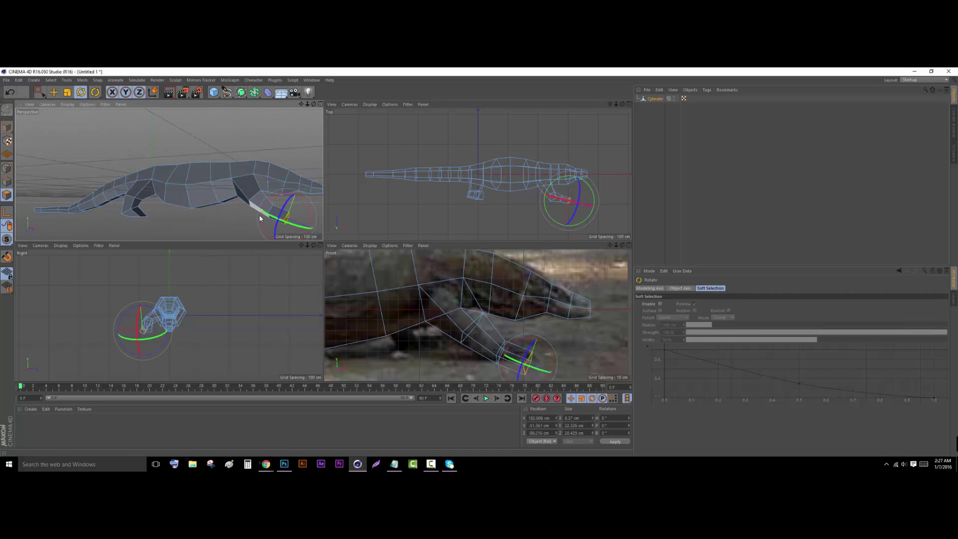
pyautogui.moveTo(280, 201); pyautogui.dragTo(278, 233)
pyautogui.moveTo(314, 103); pyautogui.dragTo(259, 125)
pyautogui.moveTo(266, 225); pyautogui.dragTo(301, 227)
pyautogui.moveTo(313, 104); pyautogui.dragTo(199, 154)
pyautogui.click(727, 175)
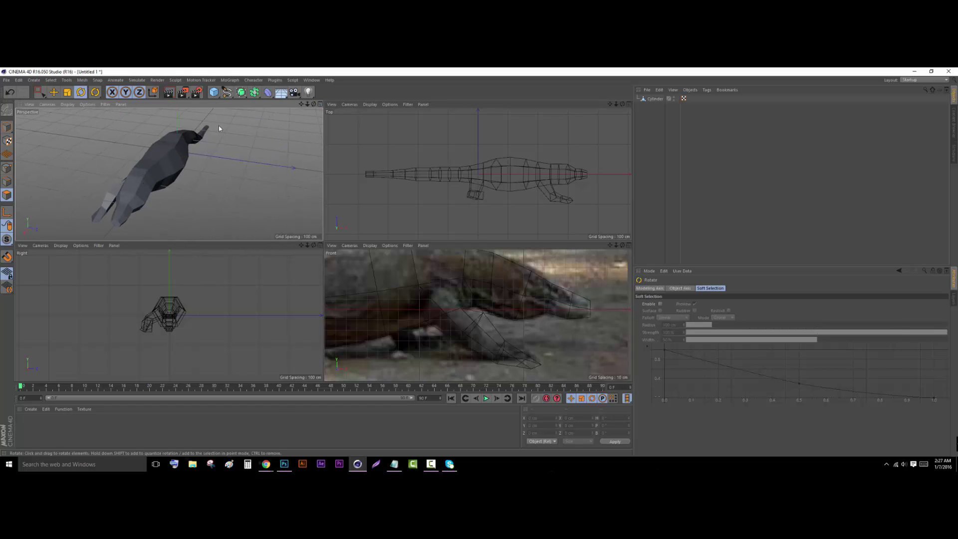
# Select the hip polygon on the body's opposite side and extrude it outward and down about 53 cm for the second hind leg
pyautogui.moveTo(314, 105); pyautogui.dragTo(287, 120)
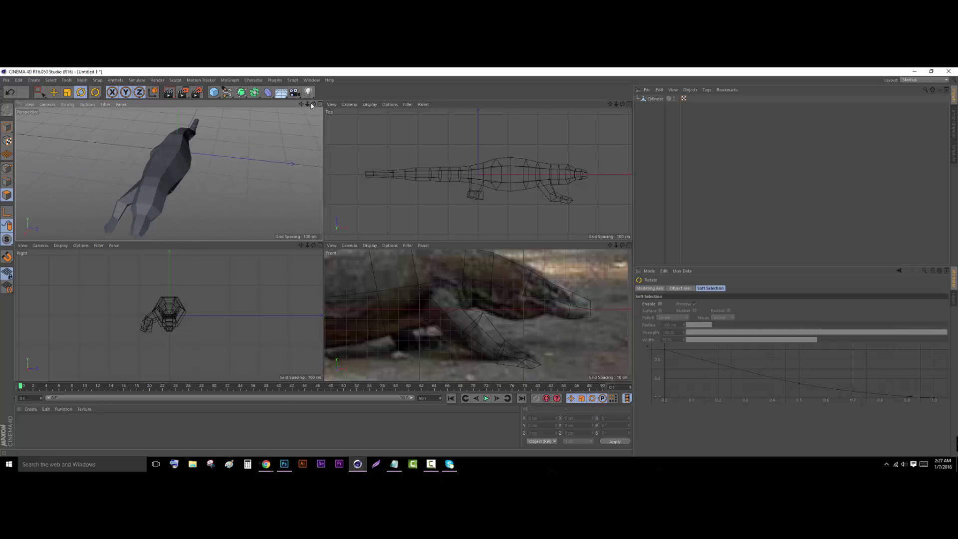
pyautogui.moveTo(314, 104); pyautogui.dragTo(305, 26)
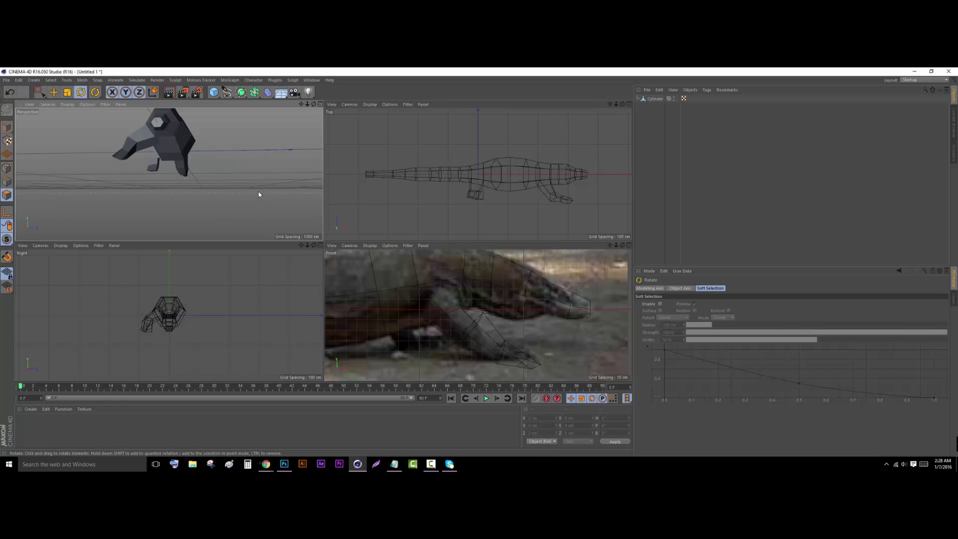
pyautogui.moveTo(314, 105); pyautogui.dragTo(461, 110)
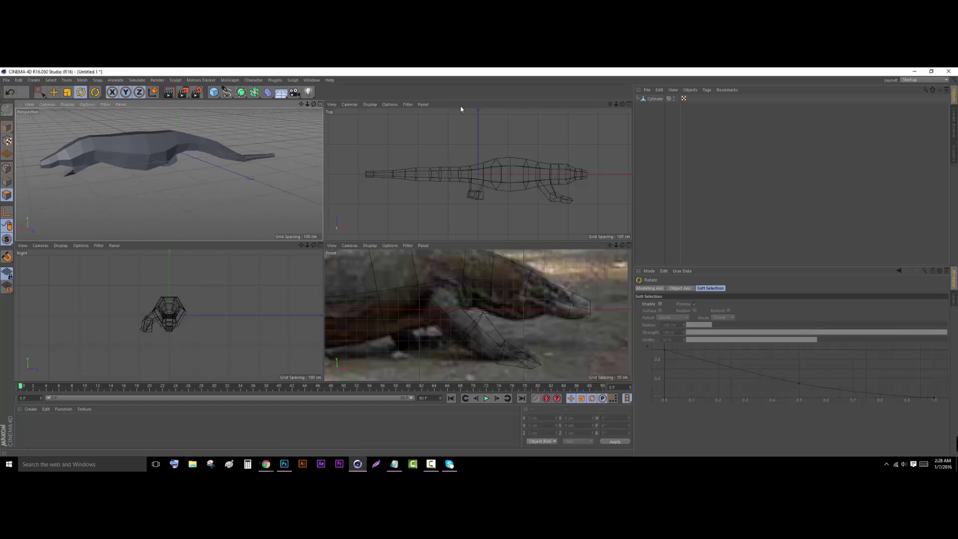
pyautogui.click(655, 100)
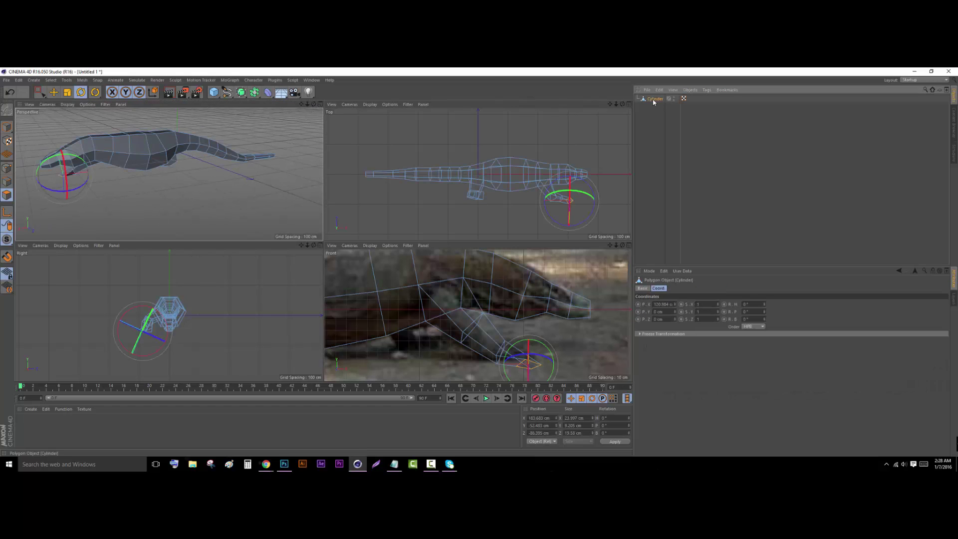
pyautogui.click(170, 158)
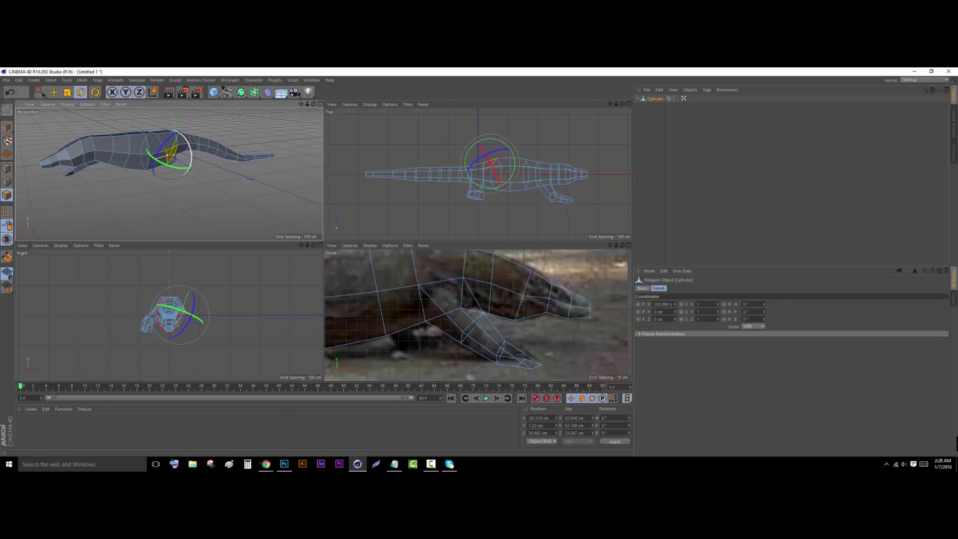
pyautogui.moveTo(610, 246); pyautogui.dragTo(836, 232)
pyautogui.click(183, 149)
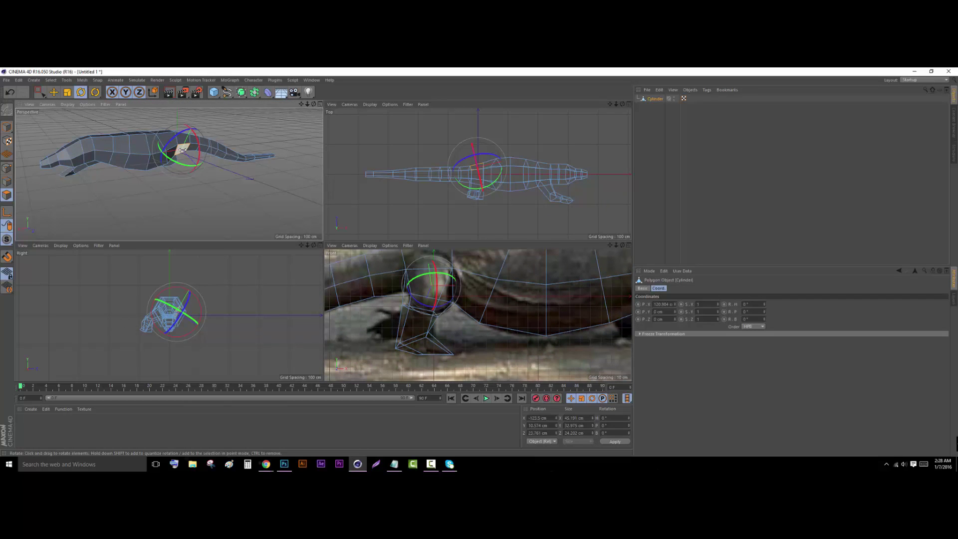
pyautogui.click(54, 92)
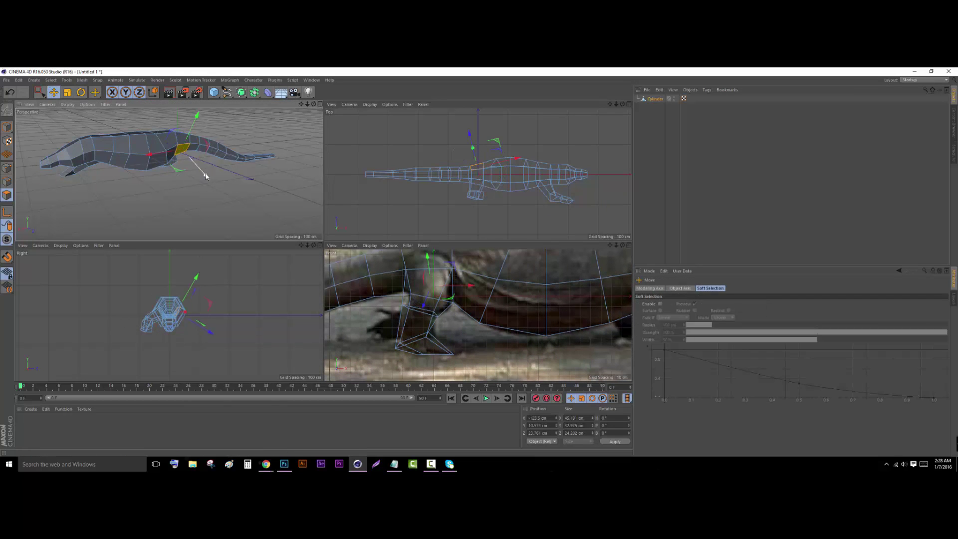
pyautogui.moveTo(209, 175); pyautogui.dragTo(223, 192)
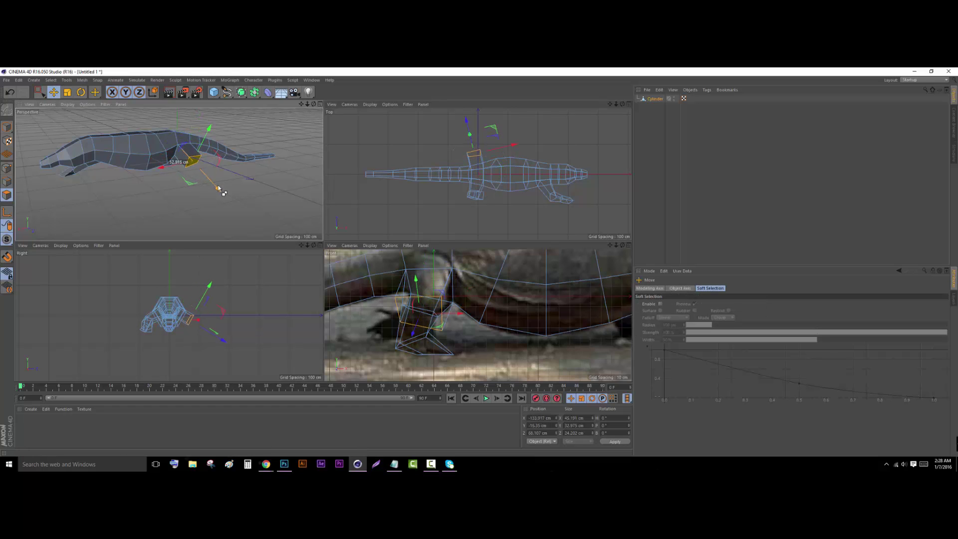
# Shrink the second hind leg's end polygon to about 34 by 25 cm and move it back toward the tail
pyautogui.click(70, 93)
pyautogui.moveTo(69, 120); pyautogui.dragTo(34, 119)
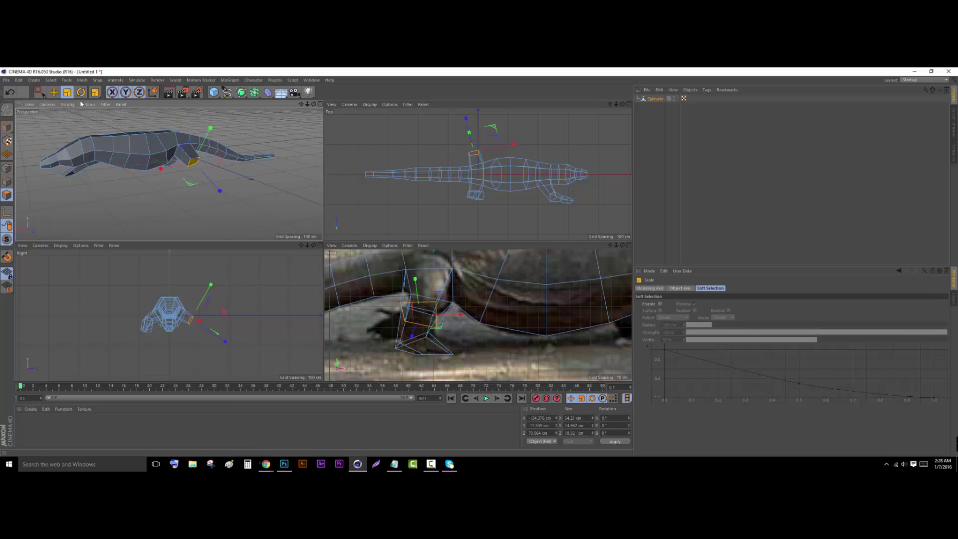
pyautogui.click(54, 93)
pyautogui.moveTo(161, 169); pyautogui.dragTo(179, 170)
pyautogui.moveTo(313, 104)
pyautogui.mouseDown()
pyautogui.moveTo(450, 100)
pyautogui.moveTo(369, 88)
pyautogui.moveTo(316, 104)
pyautogui.mouseUp()
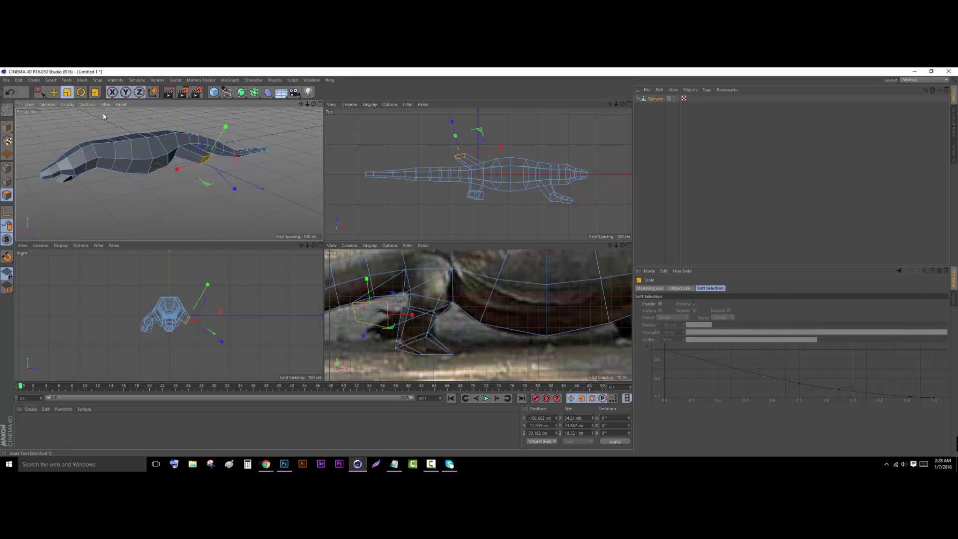
# Rotate the second hind leg's end polygon to face down and forward
pyautogui.moveTo(314, 104); pyautogui.dragTo(342, 118)
pyautogui.click(81, 92)
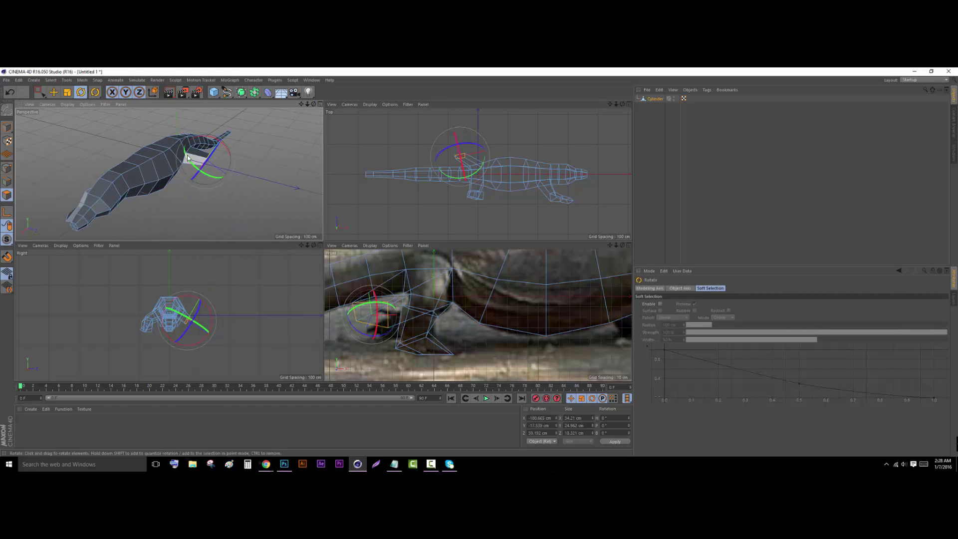
pyautogui.moveTo(193, 158); pyautogui.dragTo(226, 163)
pyautogui.moveTo(314, 104); pyautogui.dragTo(311, 65)
pyautogui.moveTo(215, 153); pyautogui.dragTo(198, 142)
# Extrude the second hind leg's lower segment down and forward to about Y -70 cm
pyautogui.click(54, 92)
pyautogui.moveTo(314, 104); pyautogui.dragTo(300, 153)
pyautogui.keyDown('ctrl'); pyautogui.moveTo(194, 194); pyautogui.dragTo(183, 213); pyautogui.keyUp('ctrl')
pyautogui.moveTo(314, 103); pyautogui.dragTo(356, 89)
pyautogui.moveTo(159, 177); pyautogui.dragTo(180, 200)
pyautogui.click(81, 91)
pyautogui.click(67, 92)
pyautogui.click(54, 92)
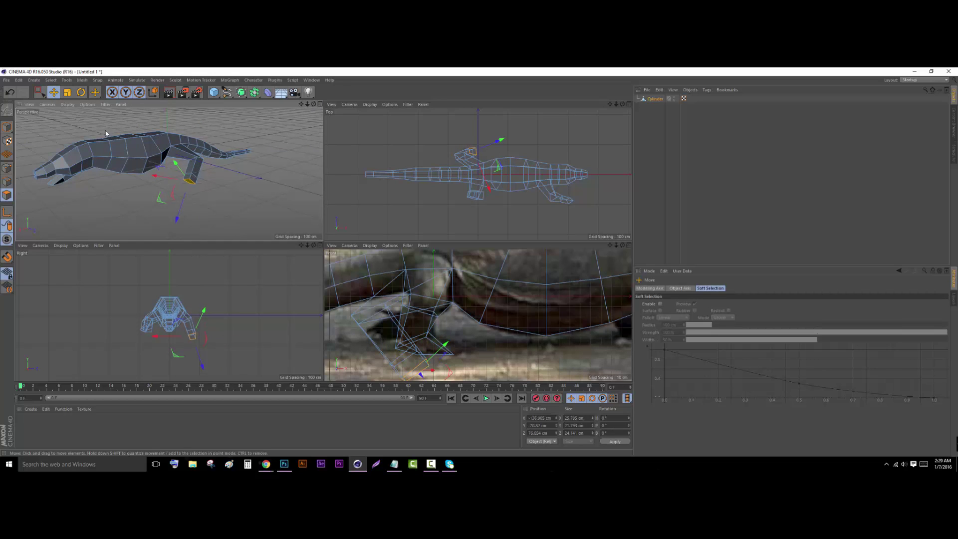
# Rotate the end polygon of the second hind leg's lower segment nearly flat to the ground
pyautogui.click(82, 93)
pyautogui.moveTo(179, 188); pyautogui.dragTo(188, 195)
pyautogui.moveTo(314, 104); pyautogui.dragTo(3, 100)
pyautogui.click(54, 94)
# Select the second hind leg's lower polygons with a rectangle selection and move them forward and down to about Y -29 cm
pyautogui.click(41, 93)
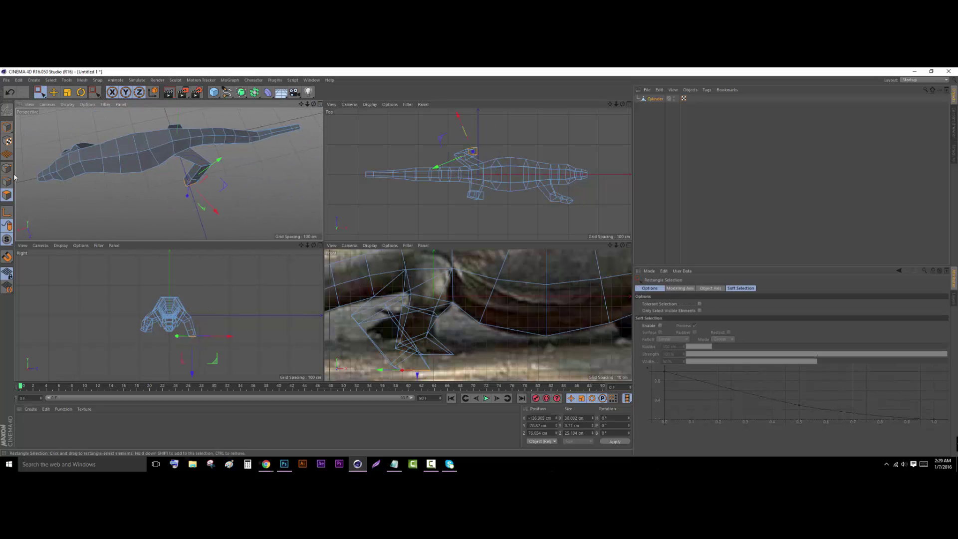
pyautogui.moveTo(230, 149); pyautogui.dragTo(238, 170)
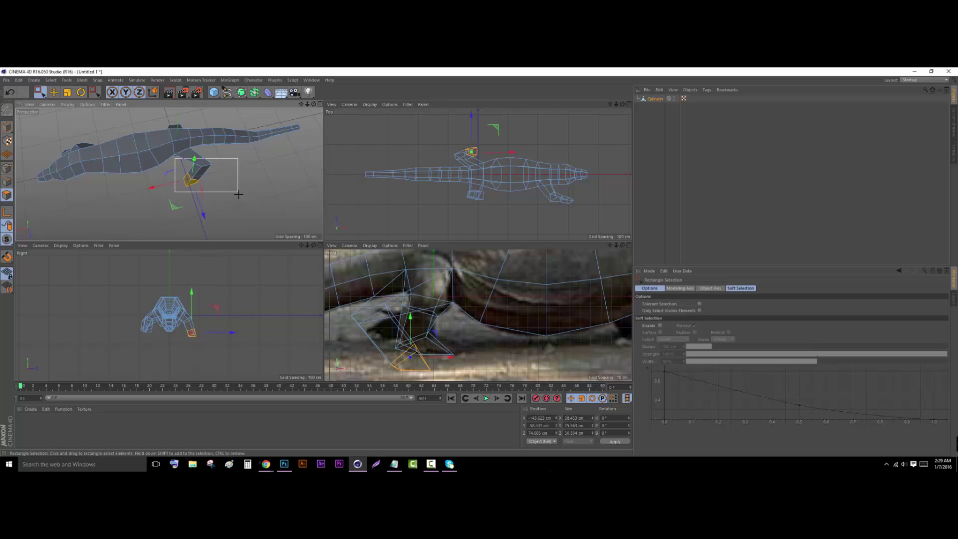
pyautogui.moveTo(200, 155); pyautogui.dragTo(171, 177)
pyautogui.moveTo(313, 106); pyautogui.dragTo(311, 70)
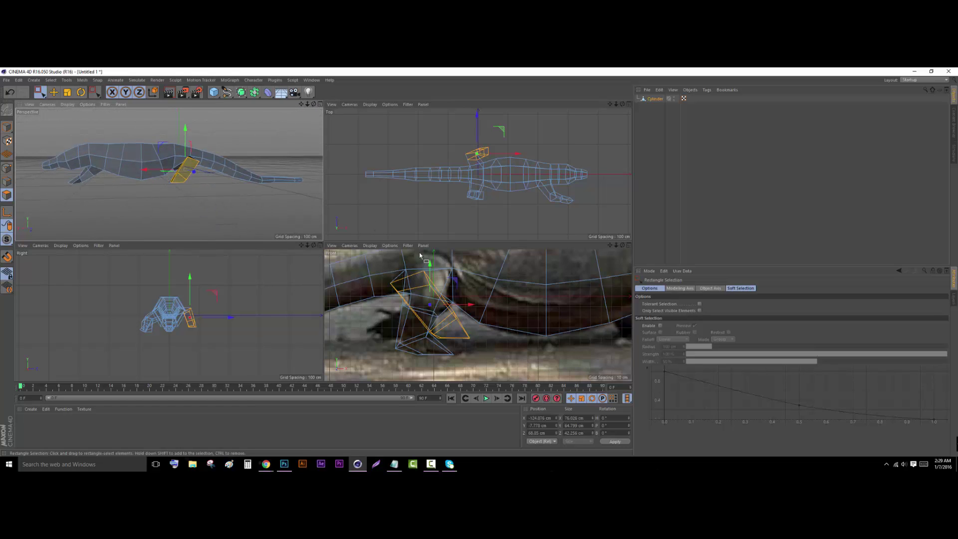
pyautogui.moveTo(455, 283); pyautogui.dragTo(454, 306)
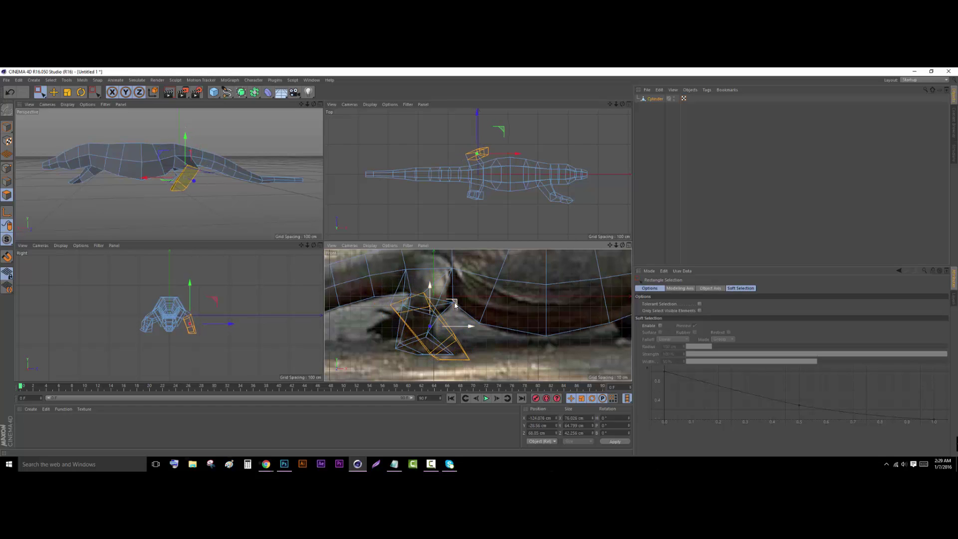
# Select the shoulder polygon on the opposite side and extrude it outward to about Z 94 cm for the second front leg
pyautogui.moveTo(314, 104); pyautogui.dragTo(345, 105)
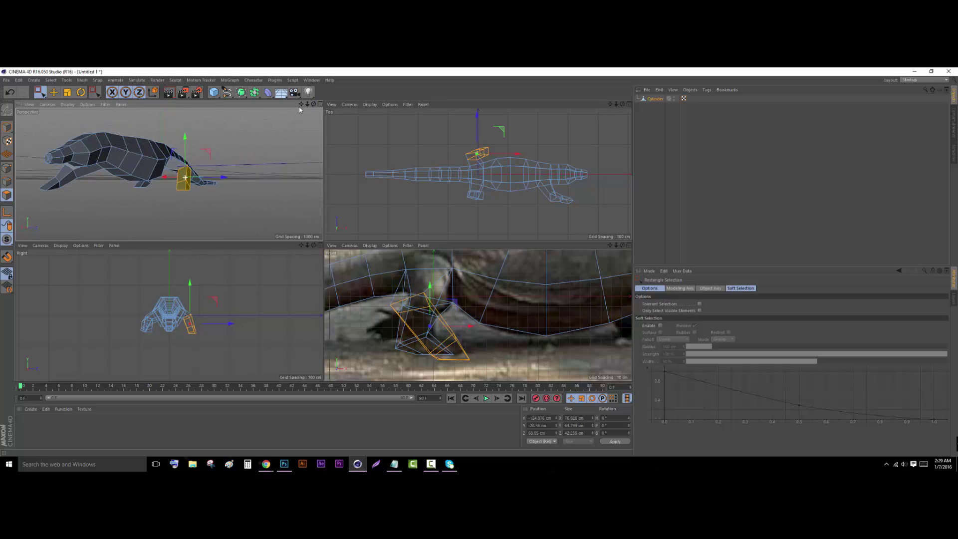
pyautogui.click(62, 92)
pyautogui.click(134, 169)
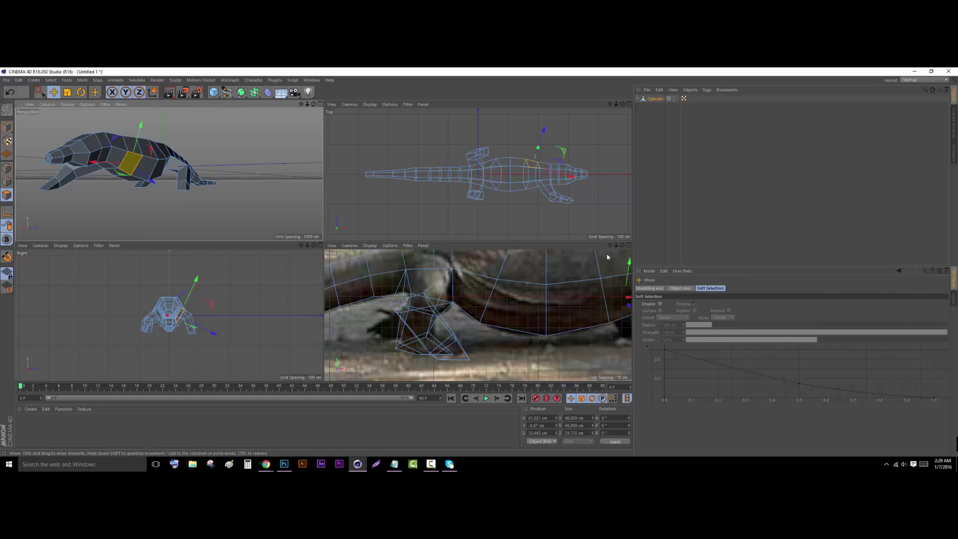
pyautogui.moveTo(610, 246); pyautogui.dragTo(406, 255)
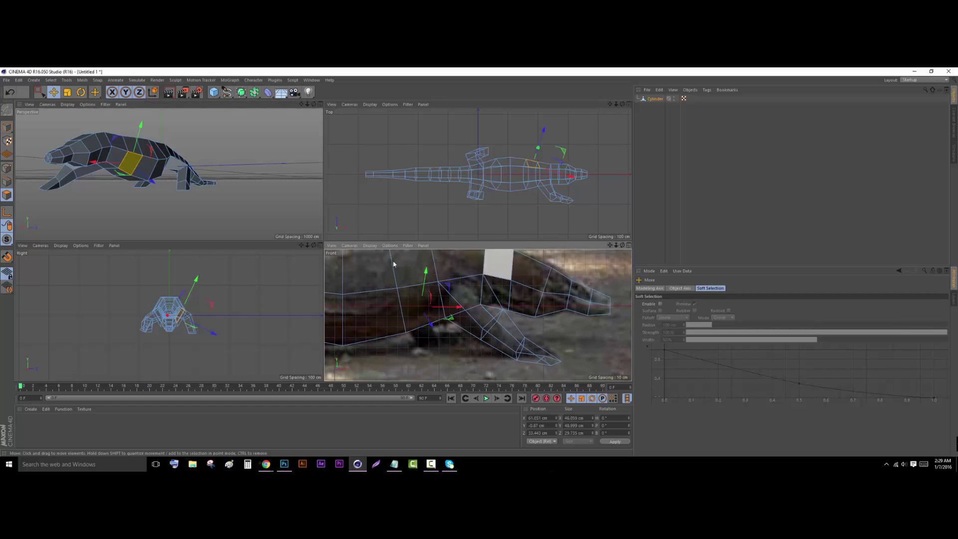
pyautogui.click(112, 159)
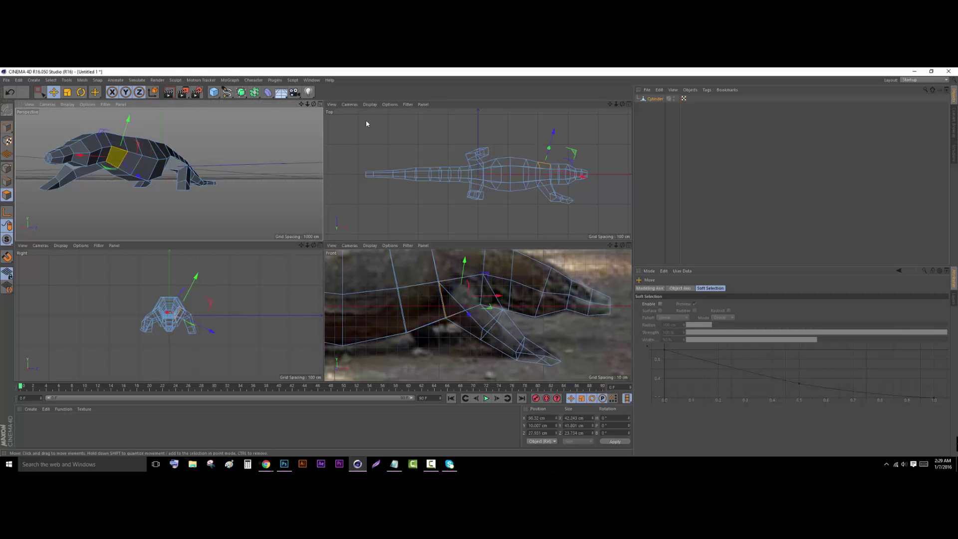
pyautogui.moveTo(315, 105); pyautogui.dragTo(285, 115)
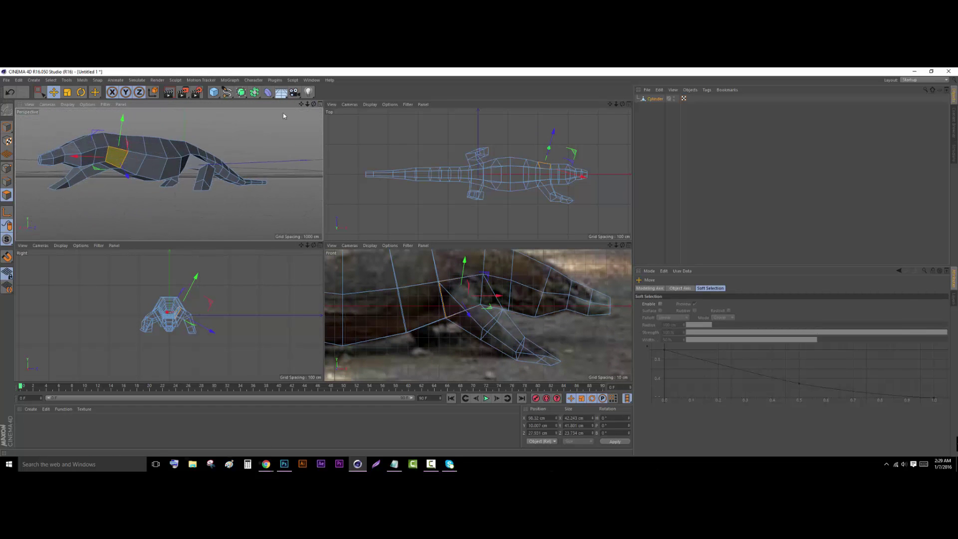
pyautogui.moveTo(126, 177); pyautogui.dragTo(147, 200)
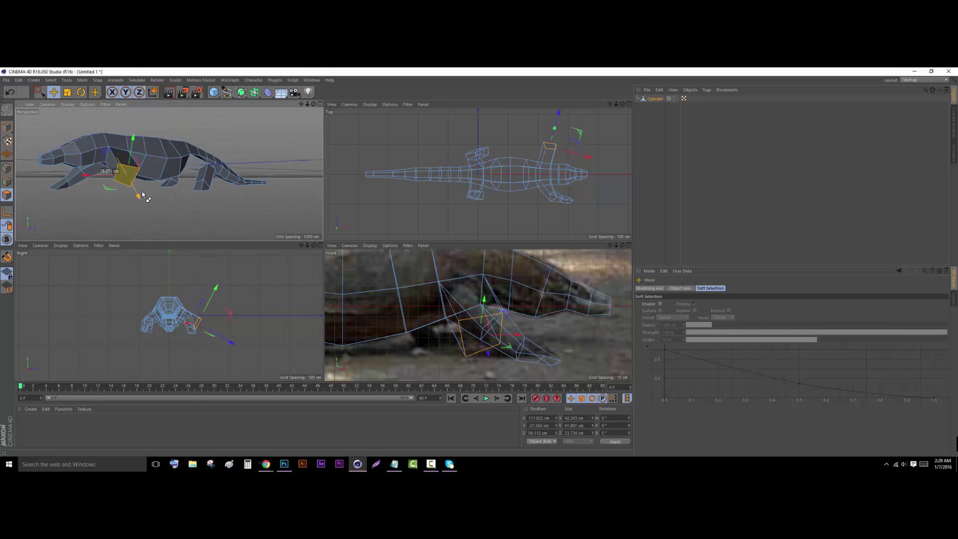
# Shrink the second front leg's end polygon to about 31.5 by 31 cm
pyautogui.click(68, 94)
pyautogui.moveTo(104, 144); pyautogui.dragTo(61, 136)
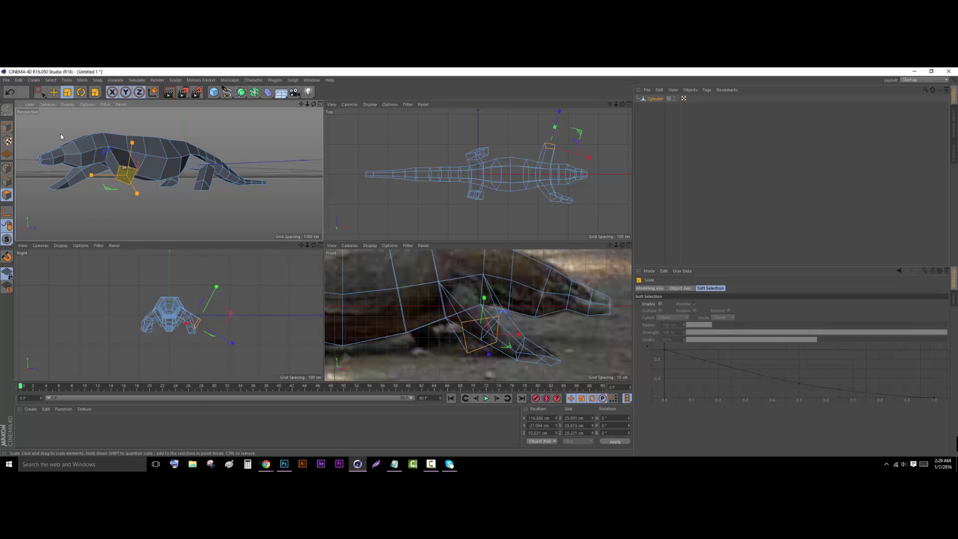
pyautogui.scroll(5, 126, 175)
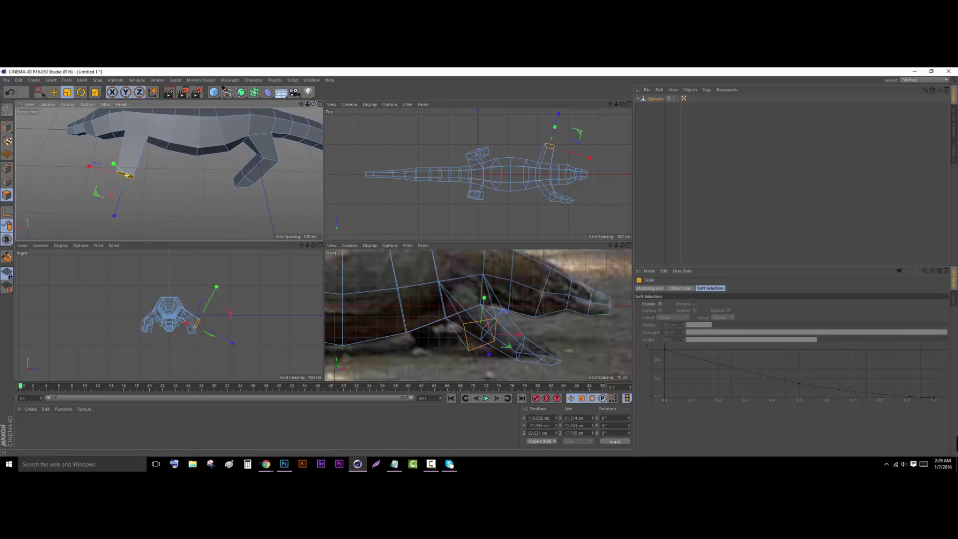
pyautogui.keyDown('alt'); pyautogui.moveTo(125, 174); pyautogui.dragTo(224, 199); pyautogui.keyUp('alt')
# Angle the second front leg's end down and extrude a lower segment about 25 cm forward and down to about Y -52 cm
pyautogui.click(54, 93)
pyautogui.moveTo(167, 198); pyautogui.dragTo(142, 236)
pyautogui.press('r')
pyautogui.press('e')
pyautogui.click(81, 92)
pyautogui.click(68, 93)
pyautogui.click(54, 92)
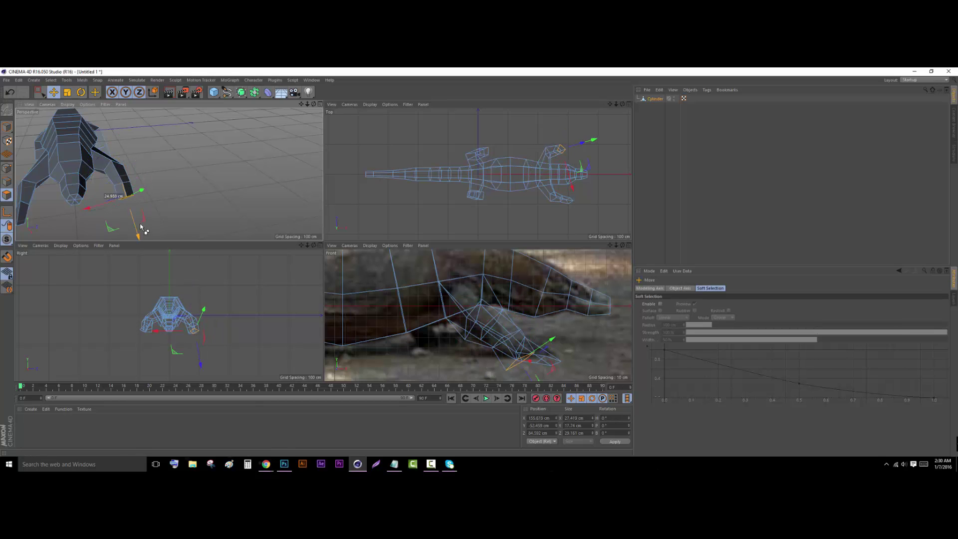
# Rotate the second front leg's end polygon to match the ground and scale it down
pyautogui.click(81, 93)
pyautogui.moveTo(141, 186); pyautogui.dragTo(144, 199)
pyautogui.click(68, 92)
pyautogui.moveTo(239, 164); pyautogui.dragTo(195, 165)
# Maximize the perspective view and examine the dragon's body and four legs from different angles
pyautogui.moveTo(314, 104)
pyautogui.mouseDown()
pyautogui.moveTo(367, 88)
pyautogui.moveTo(310, 122)
pyautogui.moveTo(355, 107)
pyautogui.moveTo(285, 90)
pyautogui.moveTo(267, 108)
pyautogui.moveTo(312, 111)
pyautogui.mouseUp()
pyautogui.scroll(-6, 319, 109)
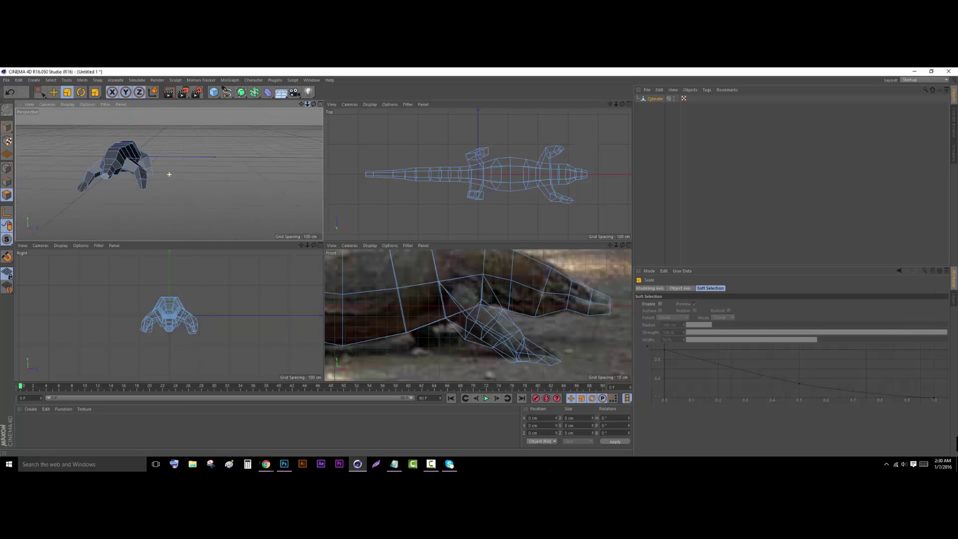
pyautogui.click(320, 105)
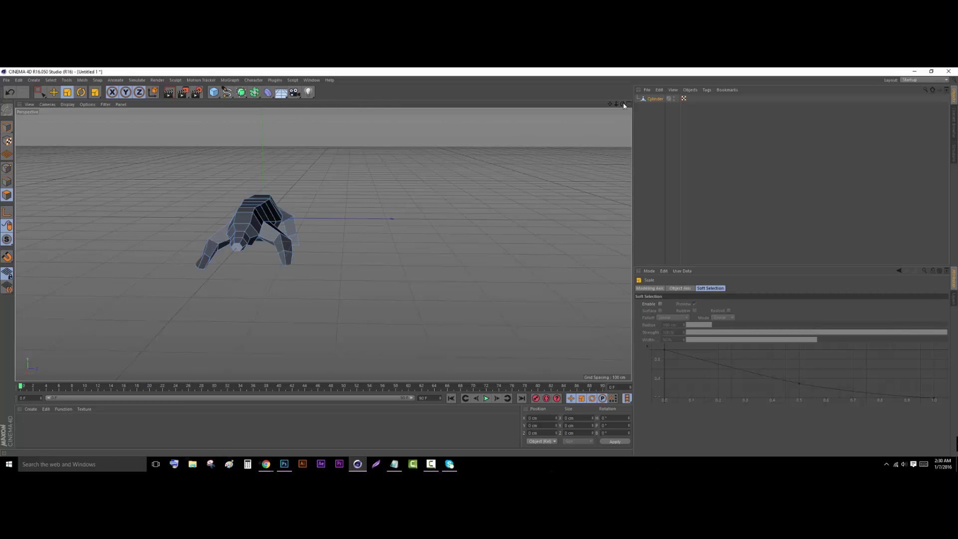
pyautogui.moveTo(623, 105); pyautogui.dragTo(668, 135)
pyautogui.scroll(-5, 621, 108)
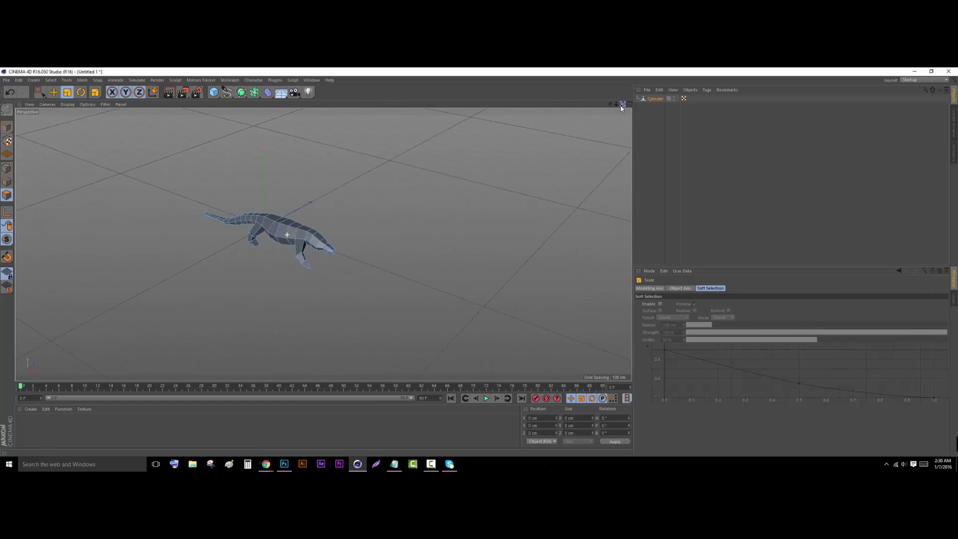
# Add a Plane object to the scene as the ground and view it level from the side
pyautogui.click(216, 95)
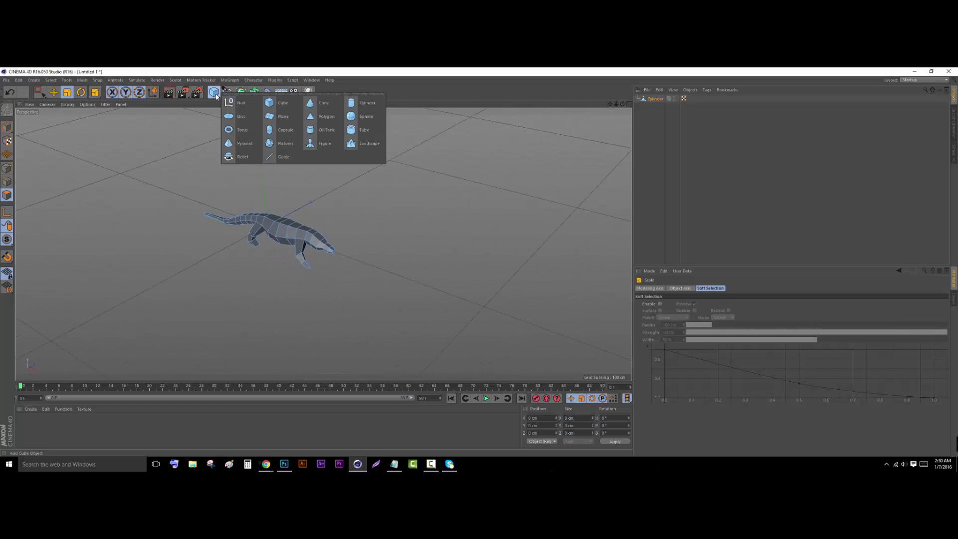
pyautogui.click(279, 117)
pyautogui.moveTo(105, 141); pyautogui.dragTo(282, 73)
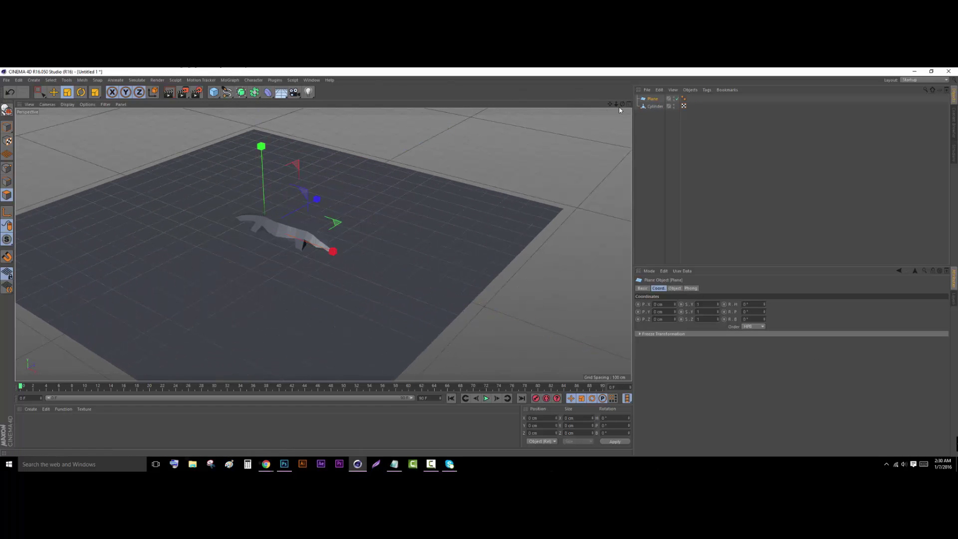
pyautogui.moveTo(624, 105); pyautogui.dragTo(624, 105)
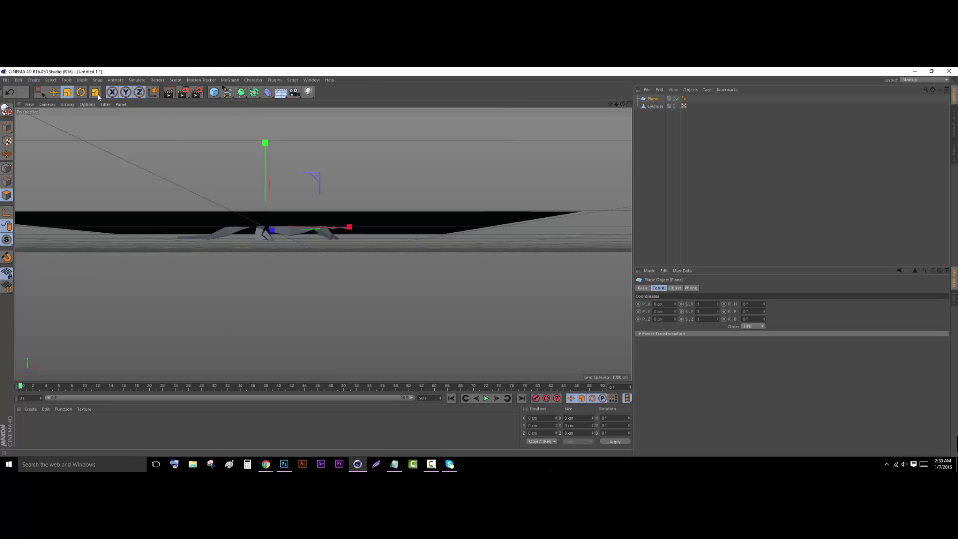
# Lower the plane along Y in the front view until it sits beneath the dragon's feet
pyautogui.click(54, 93)
pyautogui.click(629, 105)
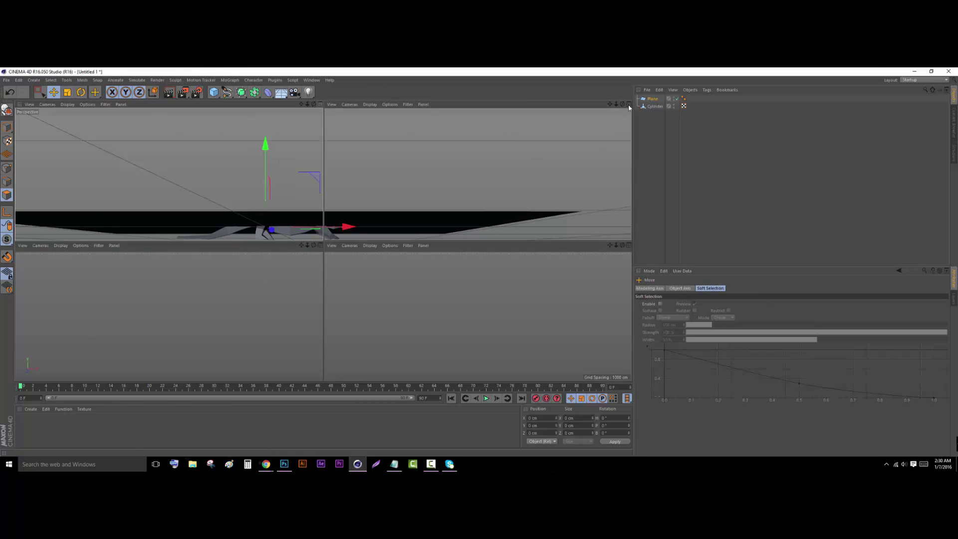
pyautogui.scroll(-10, 541, 313)
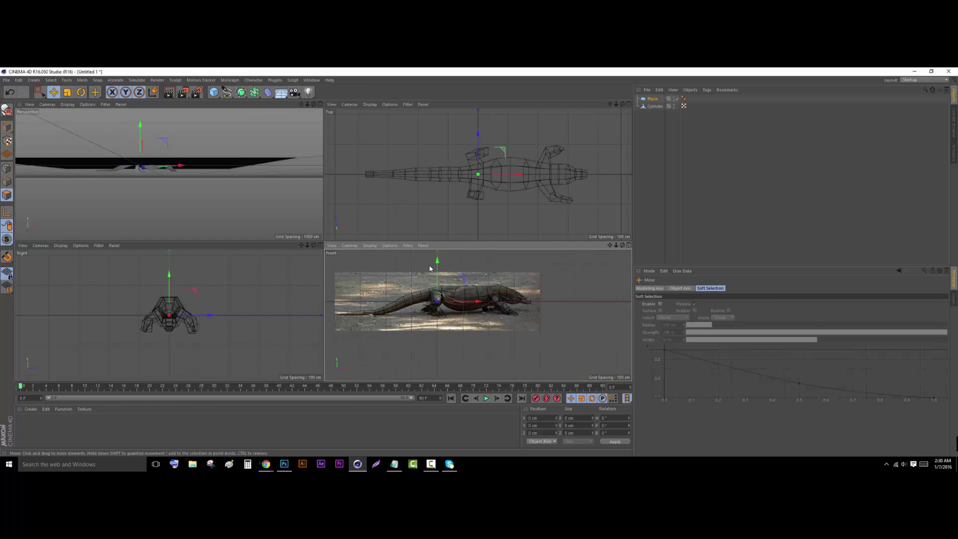
pyautogui.moveTo(436, 273); pyautogui.dragTo(437, 288)
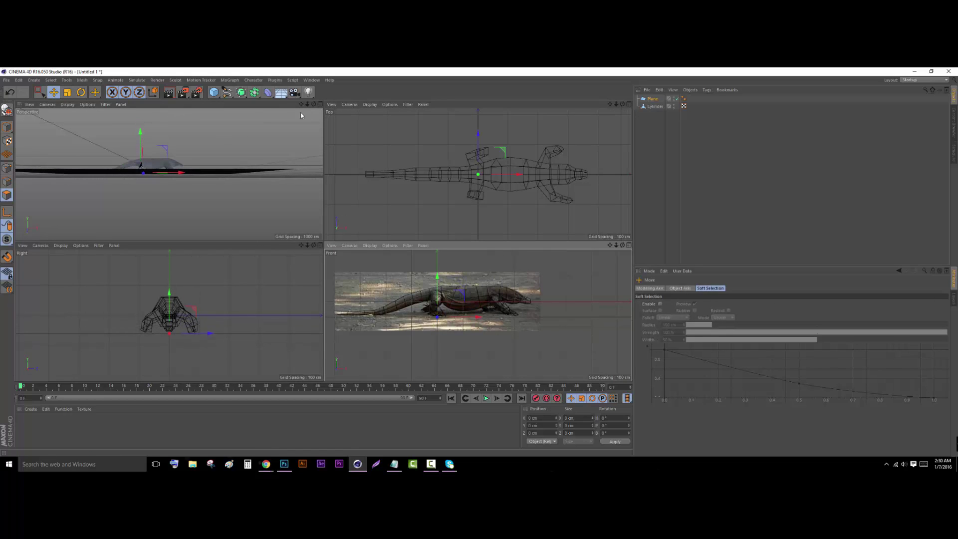
pyautogui.click(320, 105)
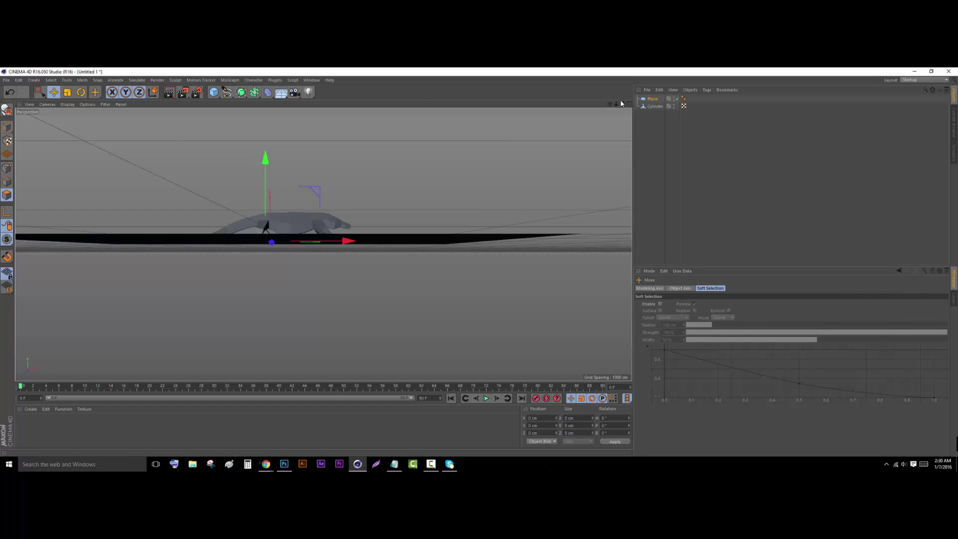
pyautogui.moveTo(622, 105); pyautogui.dragTo(582, 159)
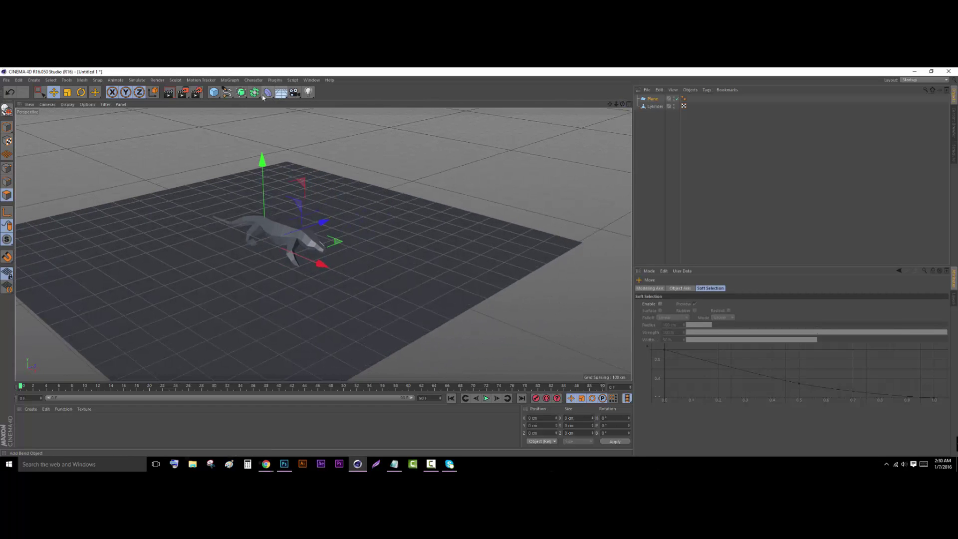
# Add a Displacer deformer as a child of the Cylinder and assign it a Noise shader
pyautogui.click(267, 94)
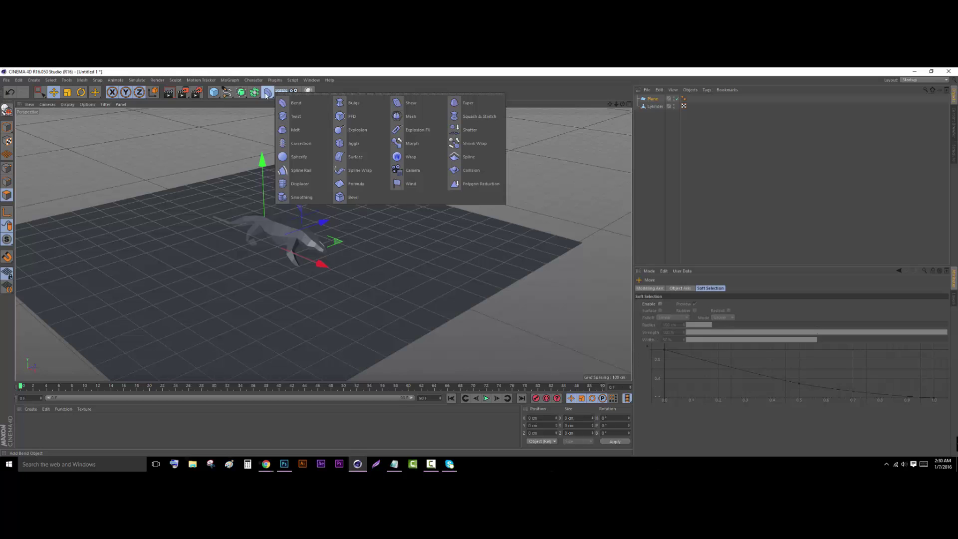
pyautogui.click(299, 184)
pyautogui.moveTo(655, 100); pyautogui.dragTo(657, 118)
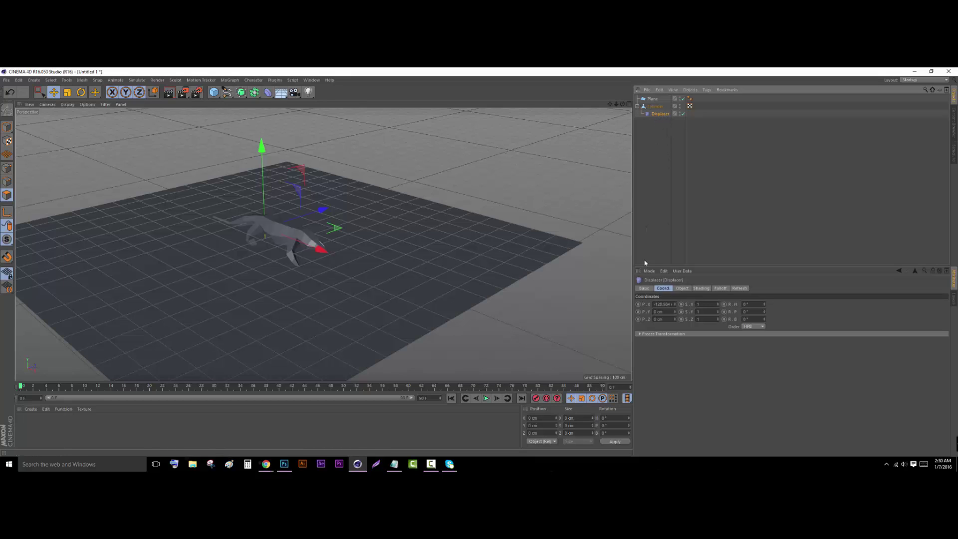
pyautogui.click(661, 312)
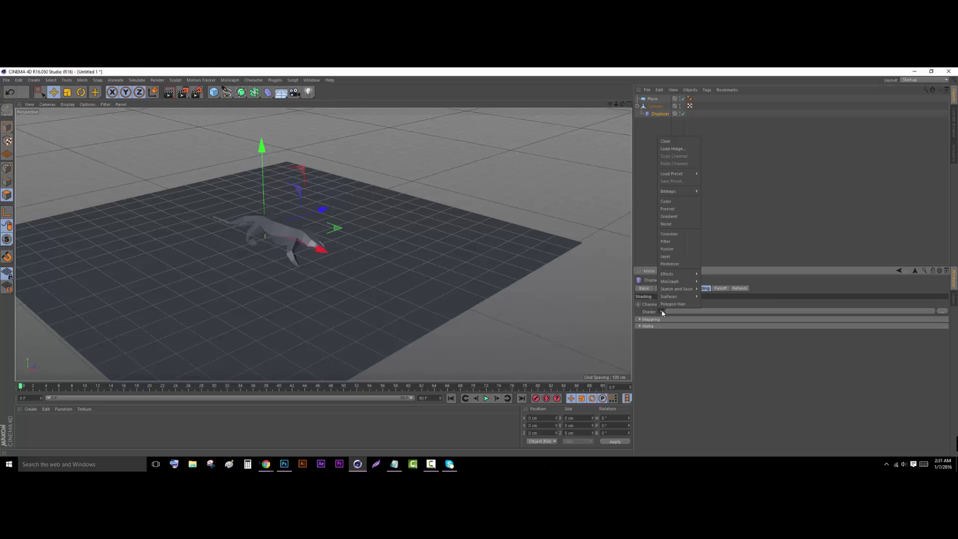
pyautogui.click(669, 223)
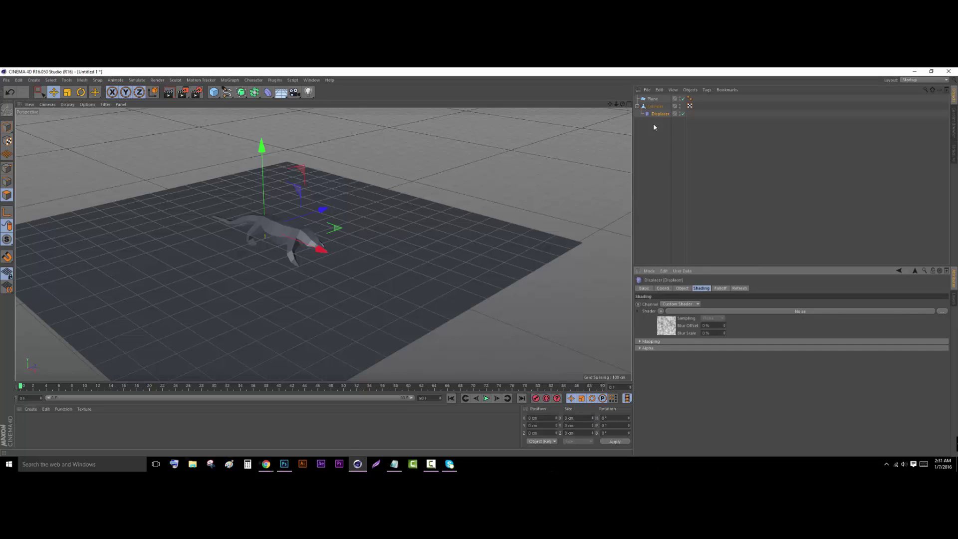
# Try a greater Displacer height on the dragon and set it back to 10 cm
pyautogui.click(682, 289)
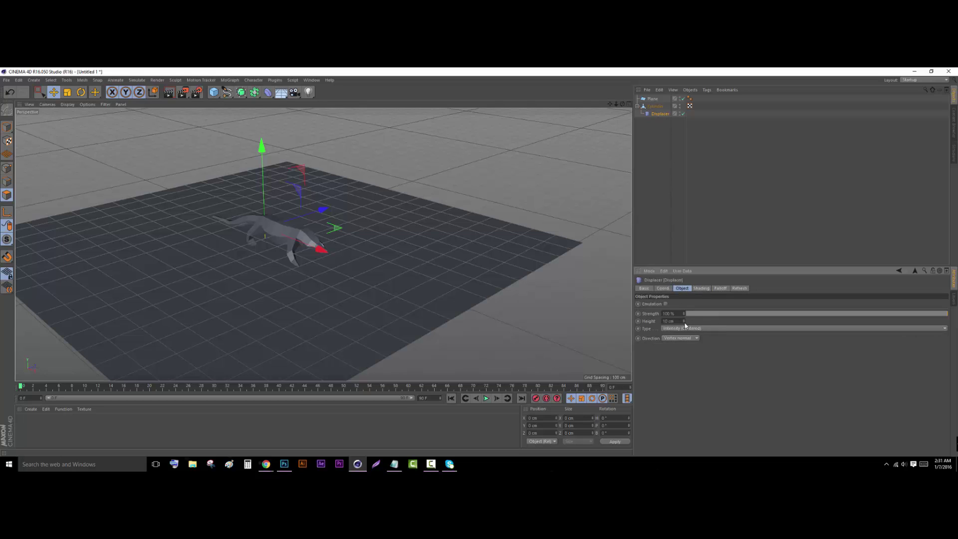
pyautogui.moveTo(684, 321)
pyautogui.mouseDown()
pyautogui.moveTo(684, 260)
pyautogui.moveTo(684, 352)
pyautogui.moveTo(683, 314)
pyautogui.mouseUp()
pyautogui.click(637, 181)
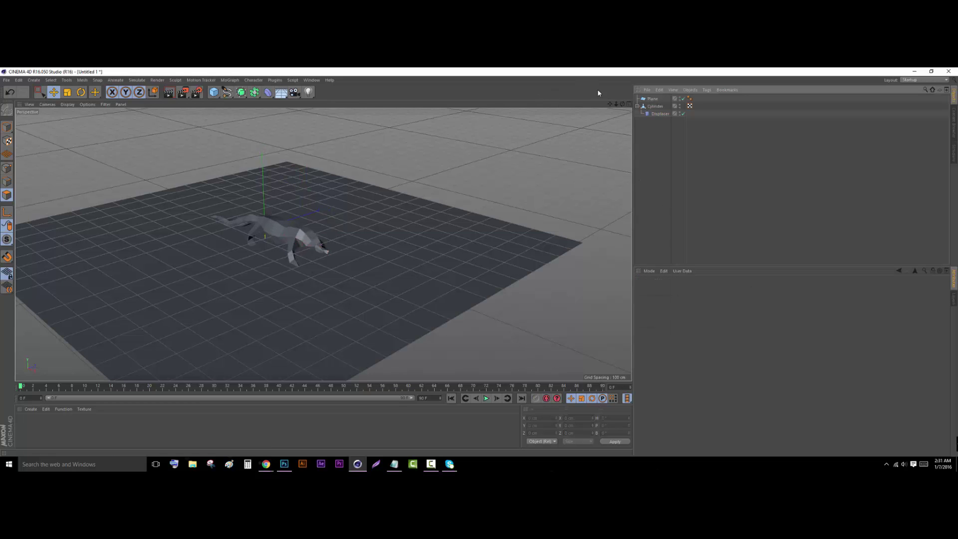
pyautogui.moveTo(623, 104)
pyautogui.mouseDown()
pyautogui.moveTo(575, 91)
pyautogui.moveTo(585, 106)
pyautogui.moveTo(626, 105)
pyautogui.mouseUp()
pyautogui.click(659, 115)
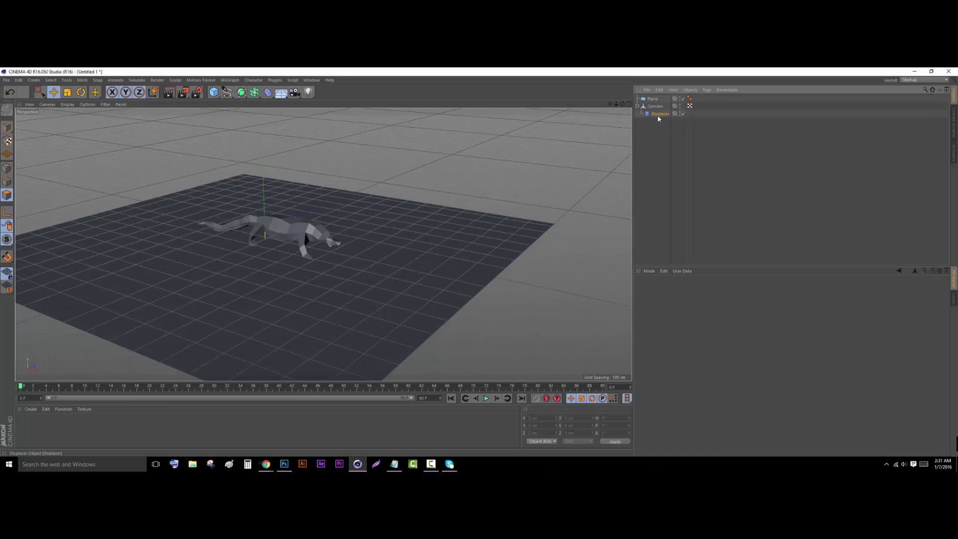
pyautogui.moveTo(684, 322); pyautogui.dragTo(685, 340)
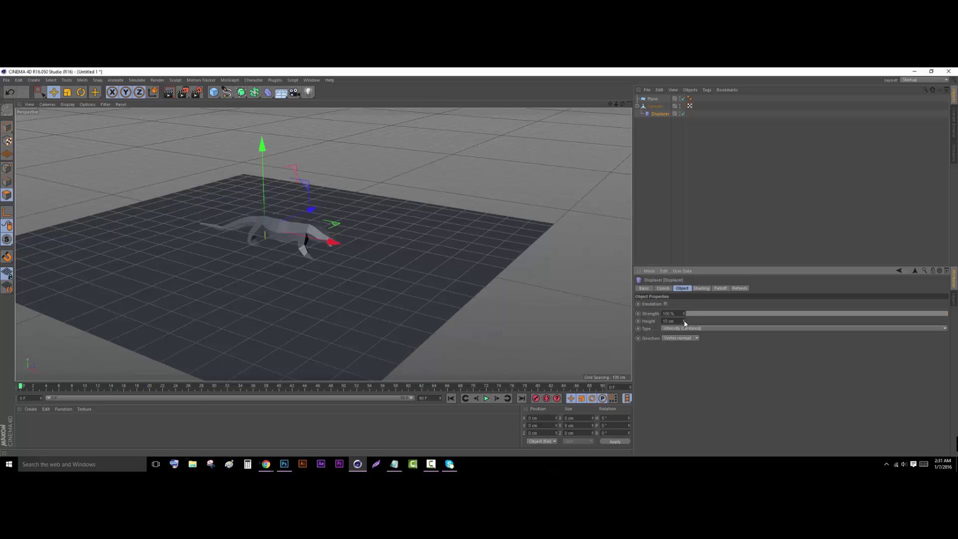
# Change the seed of the Displacer's noise shader to about 2319 and check the deformed dragon up close
pyautogui.click(701, 288)
pyautogui.click(672, 326)
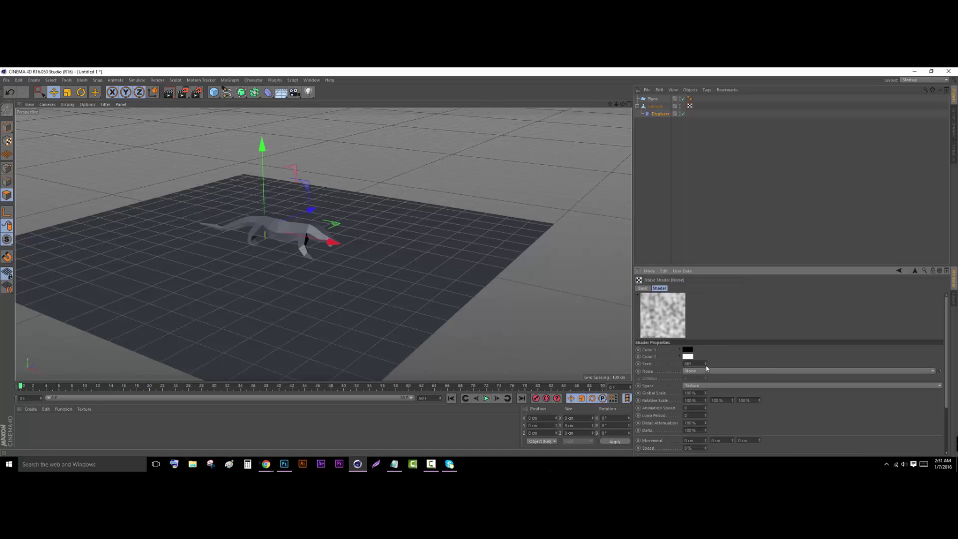
pyautogui.moveTo(706, 364); pyautogui.dragTo(708, 362)
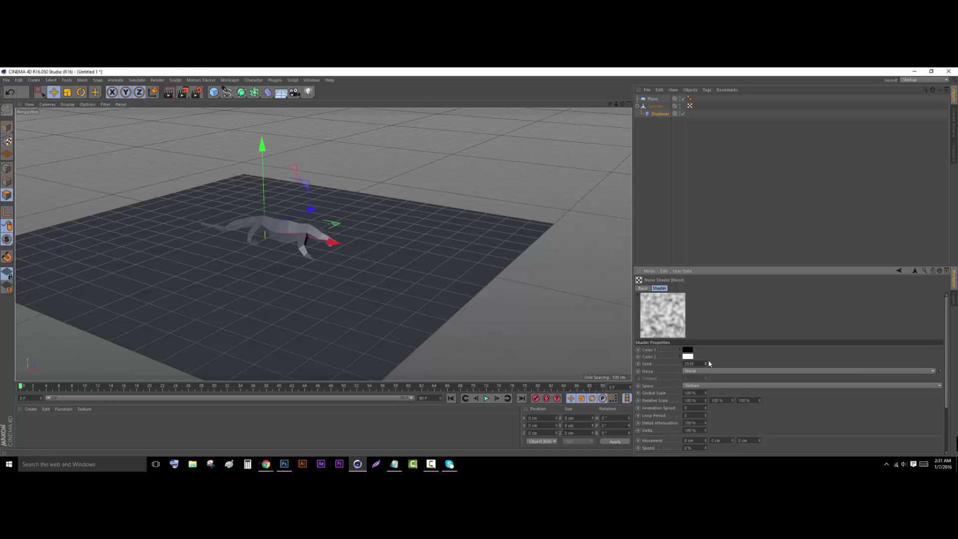
pyautogui.click(733, 124)
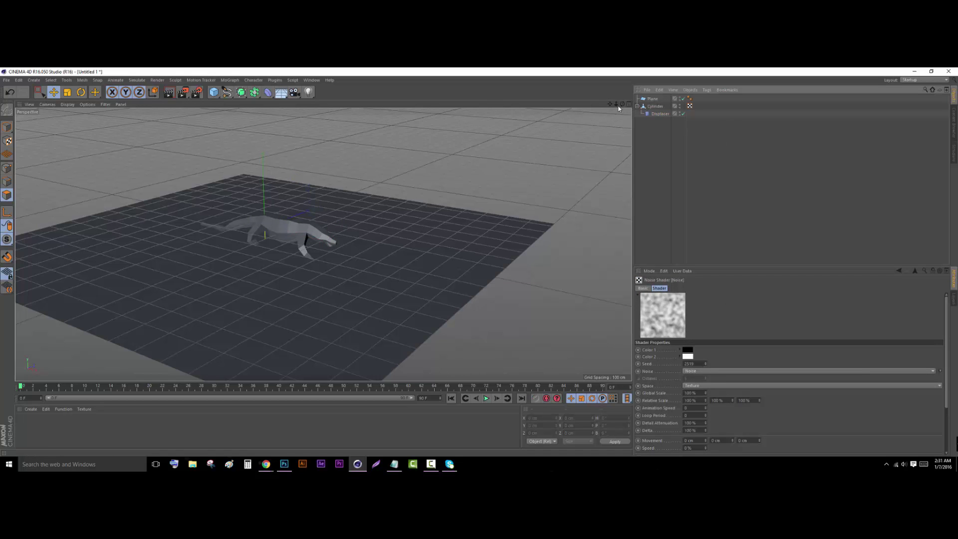
pyautogui.moveTo(617, 104)
pyautogui.mouseDown()
pyautogui.moveTo(652, 104)
pyautogui.moveTo(529, 75)
pyautogui.moveTo(569, 102)
pyautogui.moveTo(618, 109)
pyautogui.mouseUp()
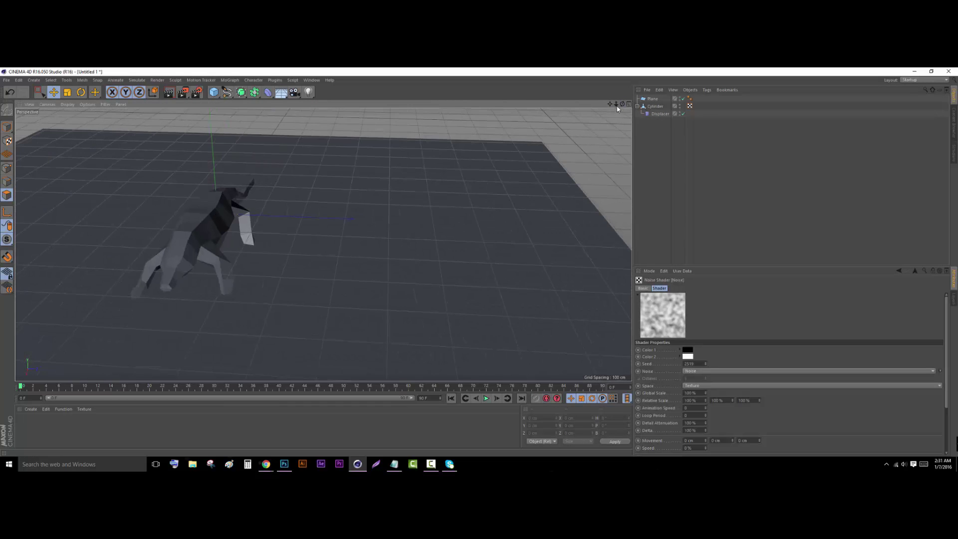
pyautogui.scroll(-3, 596, 119)
# Create a new material with the Color channel disabled and the Luminance channel enabled
pyautogui.doubleClick(60, 435)
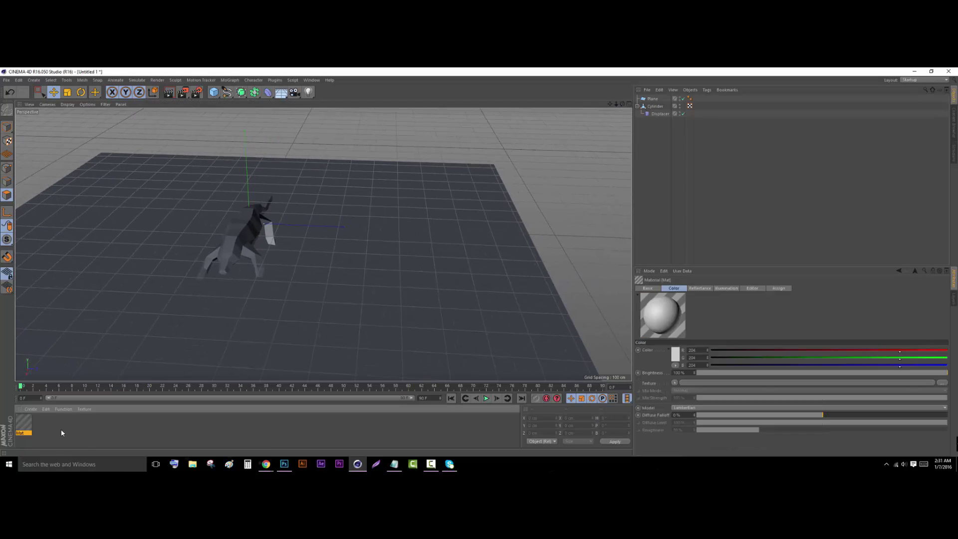
pyautogui.doubleClick(30, 430)
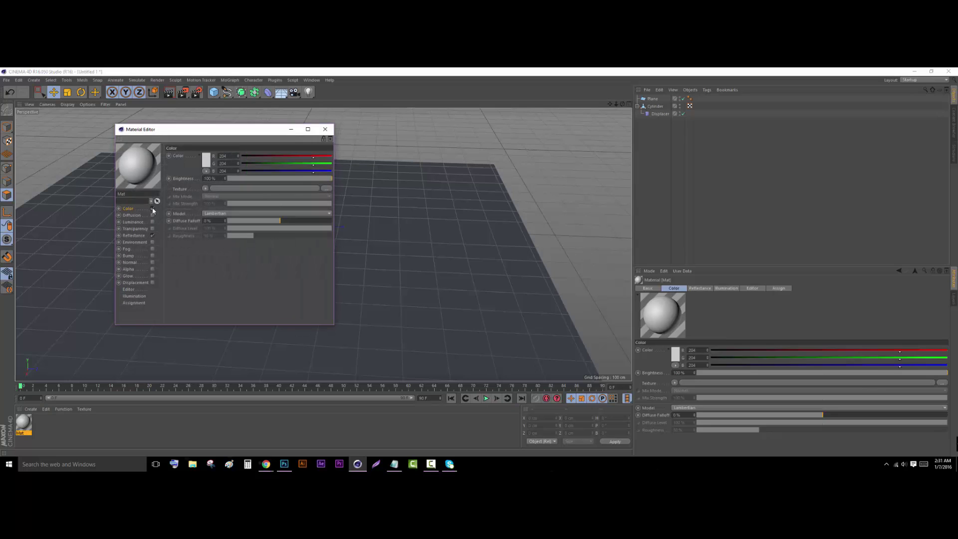
pyautogui.click(152, 209)
pyautogui.click(152, 223)
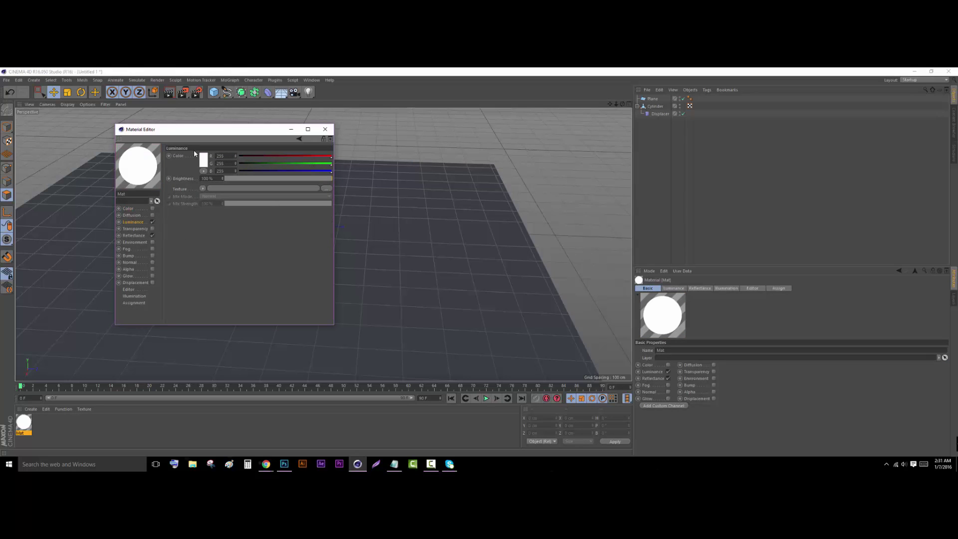
# Set the material's luminance color to a muted grey-green, about RGB 117, 135, 106
pyautogui.click(203, 160)
pyautogui.click(206, 134)
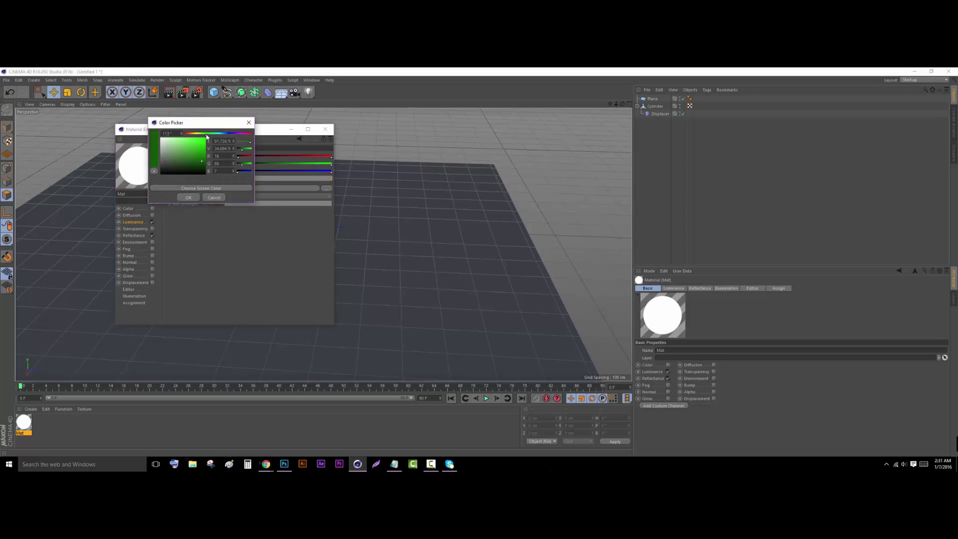
pyautogui.click(175, 157)
pyautogui.click(202, 135)
pyautogui.click(172, 162)
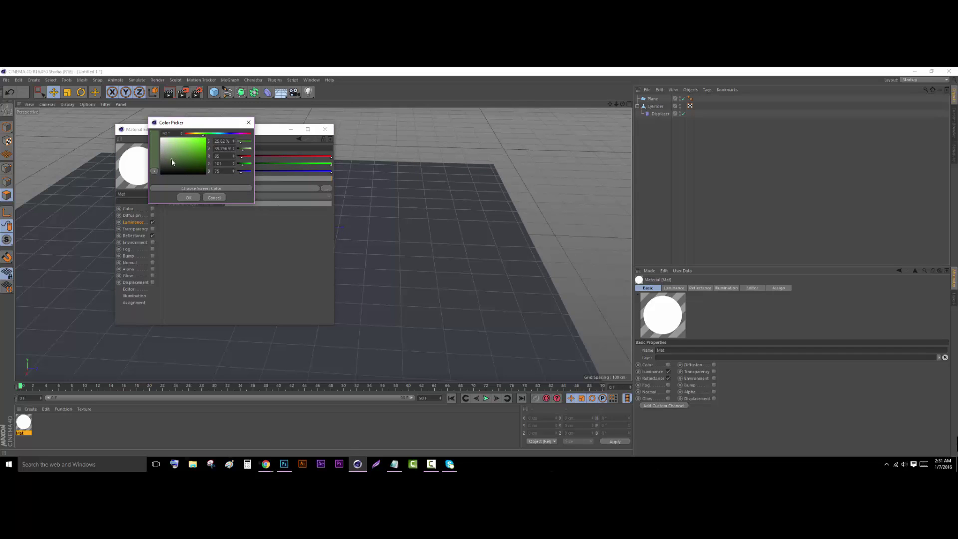
pyautogui.moveTo(172, 156); pyautogui.dragTo(169, 155)
pyautogui.click(188, 198)
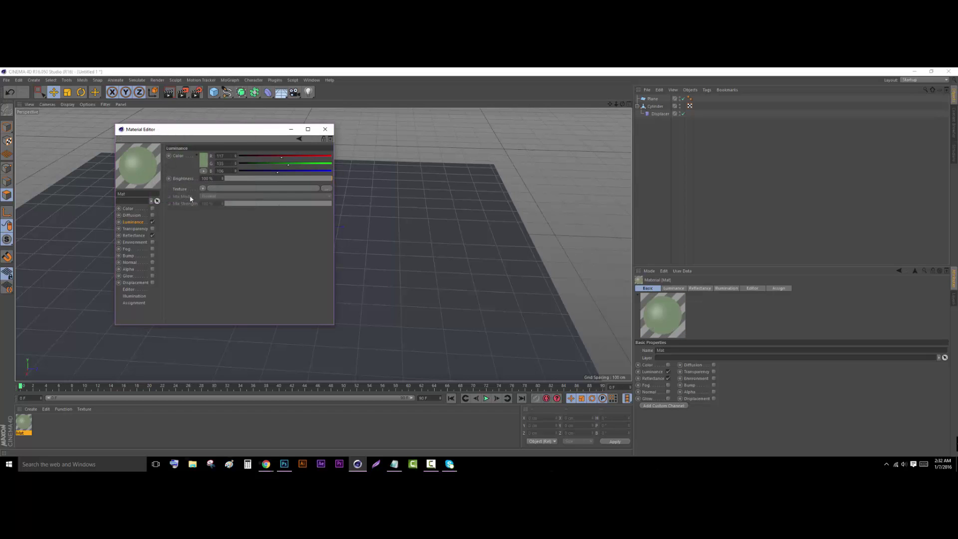
# Apply the green material to the dragon and render the perspective view as a preview
pyautogui.moveTo(274, 125); pyautogui.dragTo(575, 135)
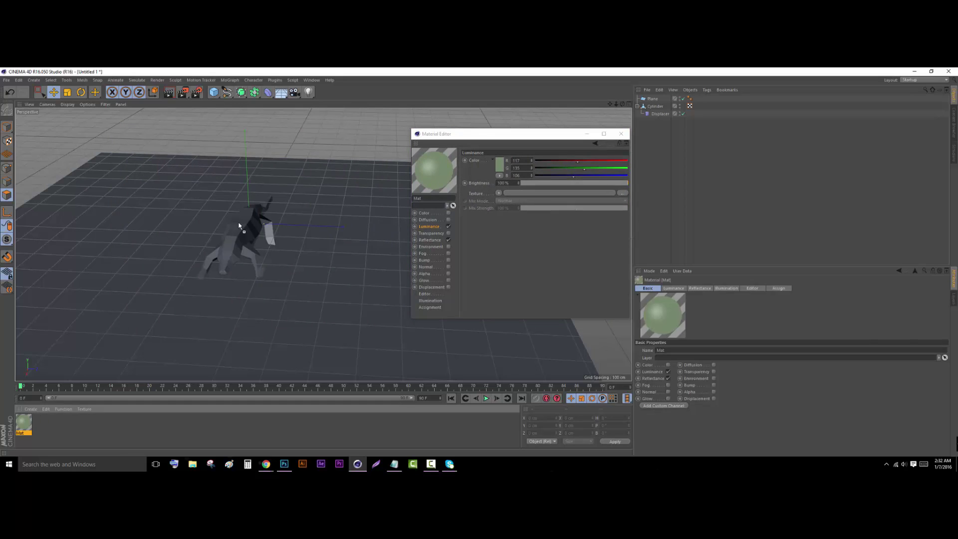
pyautogui.moveTo(239, 226); pyautogui.dragTo(239, 227)
pyautogui.click(169, 94)
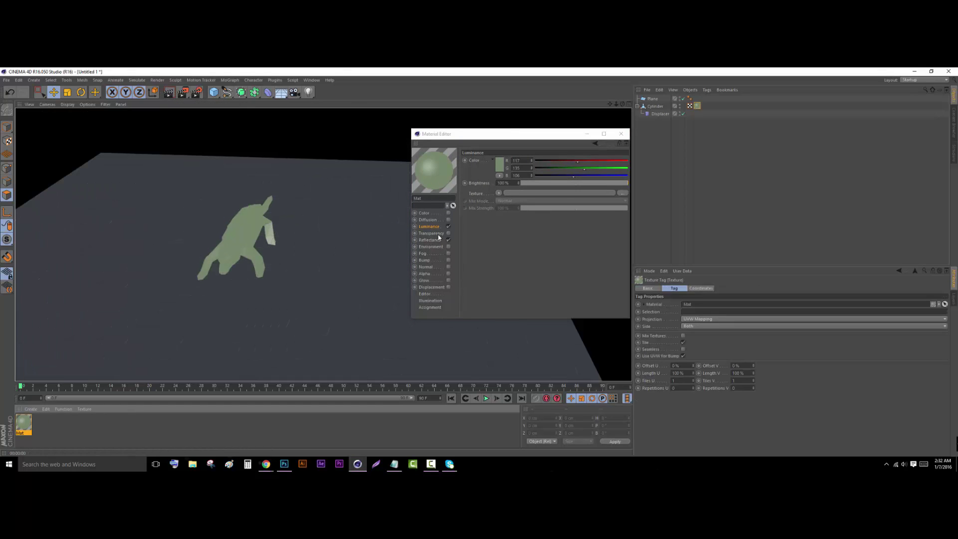
# Load a Gradient into the material's luminance texture and set its black starting knot to olive green
pyautogui.click(499, 194)
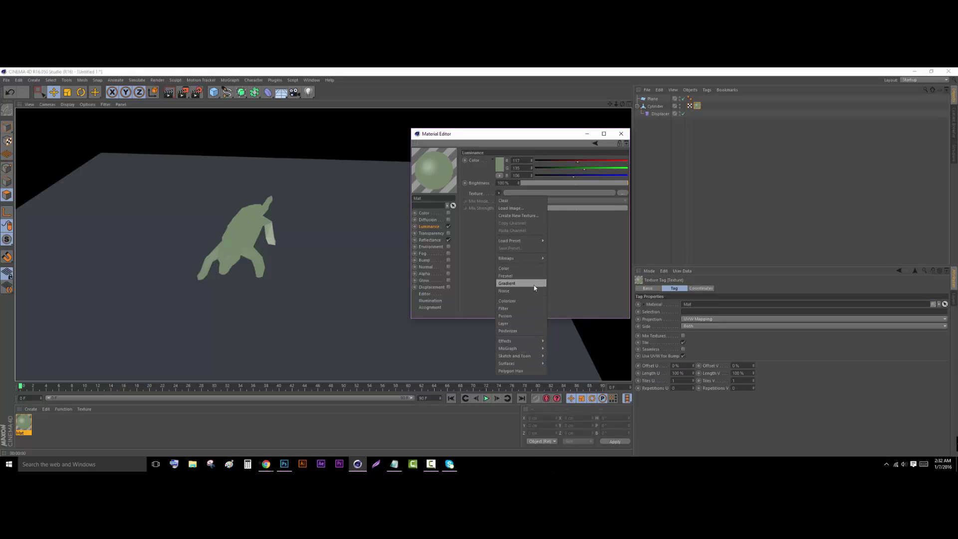
pyautogui.click(513, 283)
pyautogui.click(504, 206)
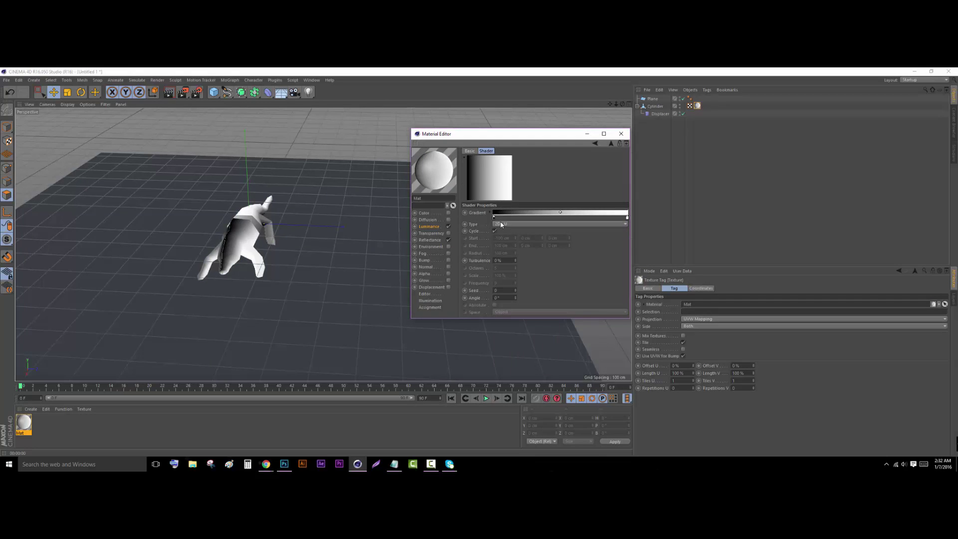
pyautogui.doubleClick(494, 217)
pyautogui.moveTo(489, 190); pyautogui.dragTo(494, 191)
pyautogui.click(467, 214)
pyautogui.click(480, 253)
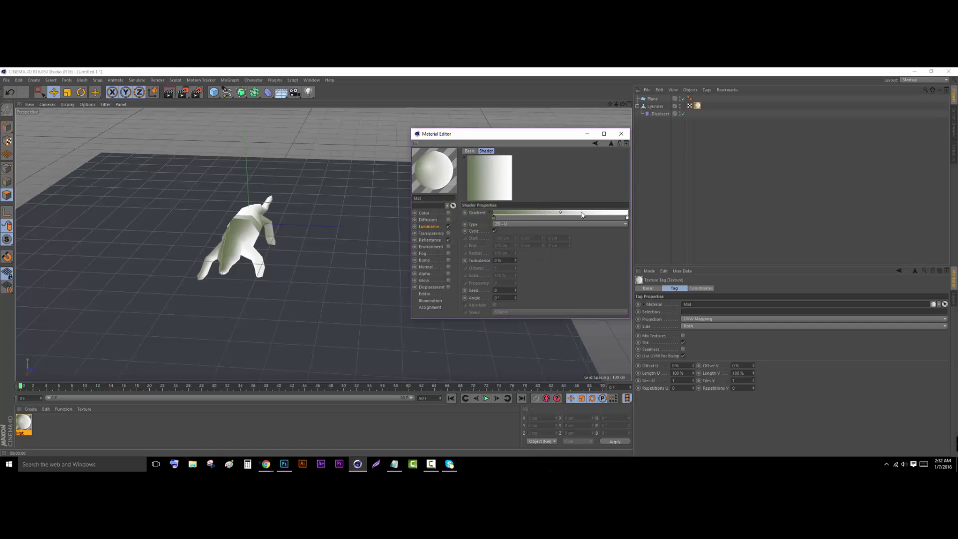
# Set the gradient's white end knot to a dark olive green, about RGB 57, 65, 41
pyautogui.doubleClick(628, 219)
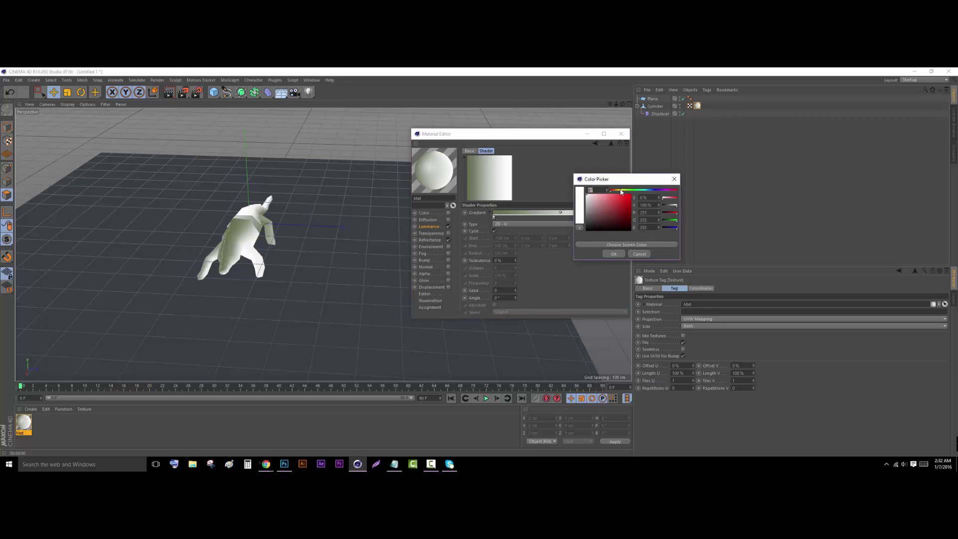
pyautogui.click(626, 191)
pyautogui.click(602, 219)
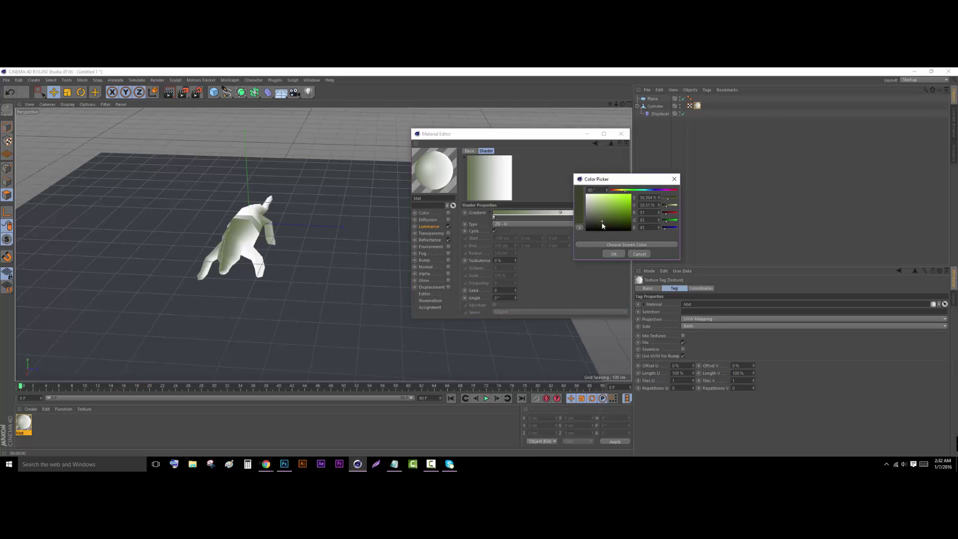
pyautogui.click(613, 254)
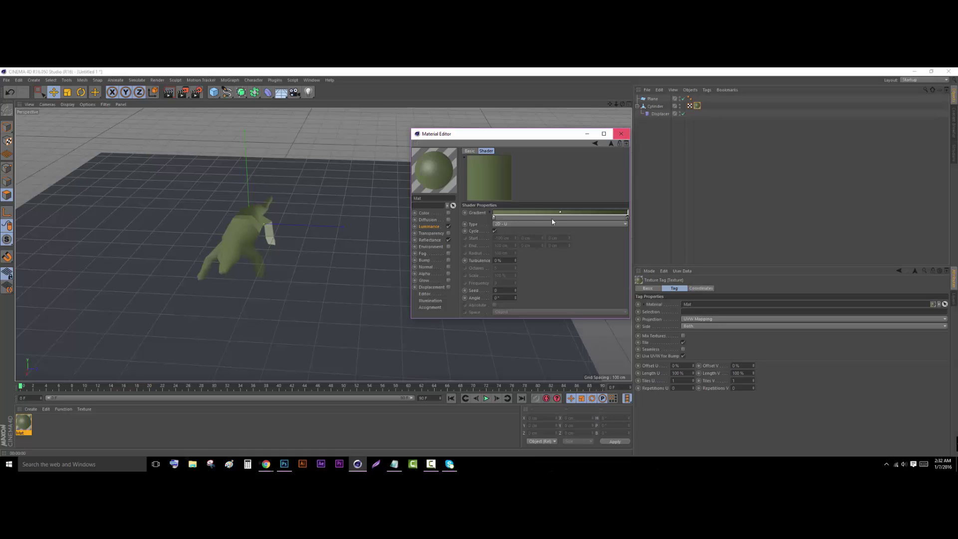
# Add a Beckmann reflectance layer to the green material and set its default and global specular strengths to 0%
pyautogui.click(428, 241)
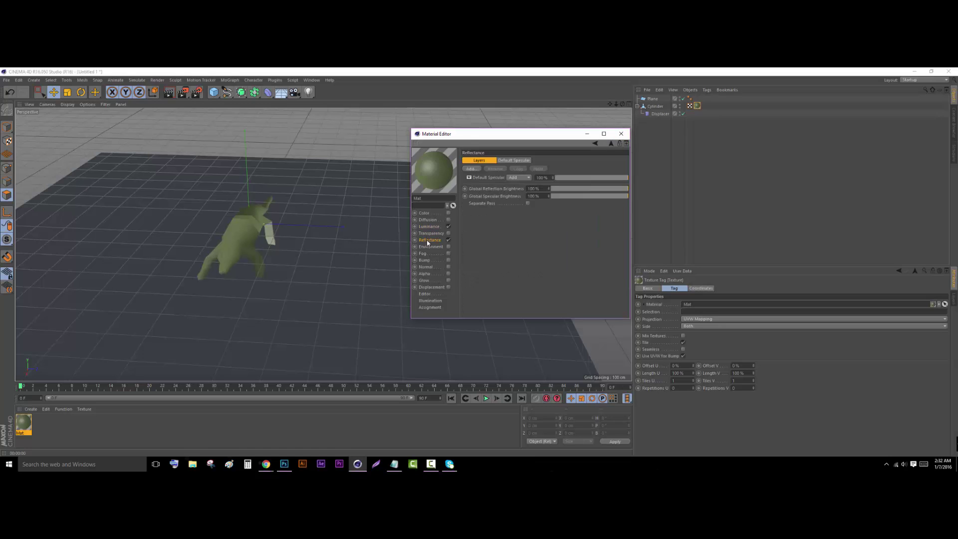
pyautogui.click(472, 169)
pyautogui.click(495, 170)
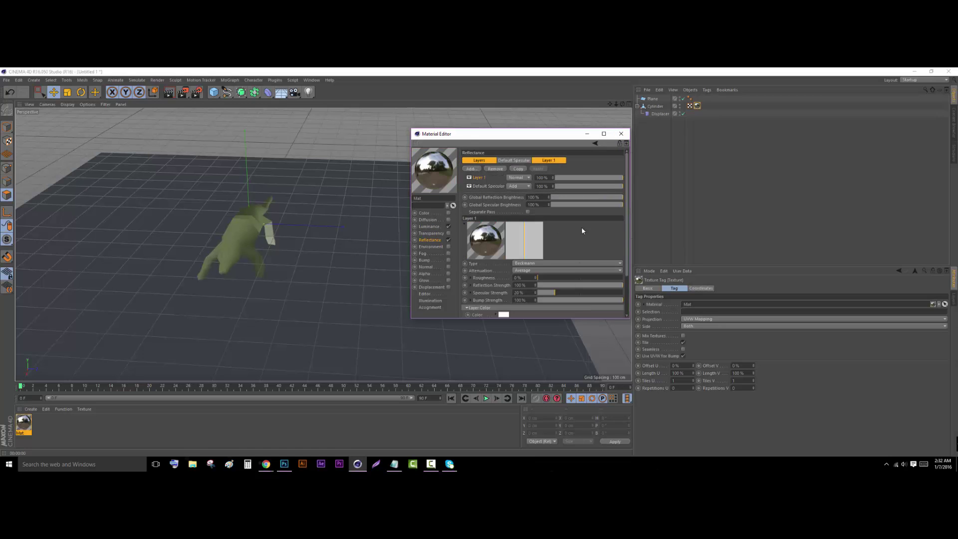
pyautogui.moveTo(564, 188); pyautogui.dragTo(534, 207)
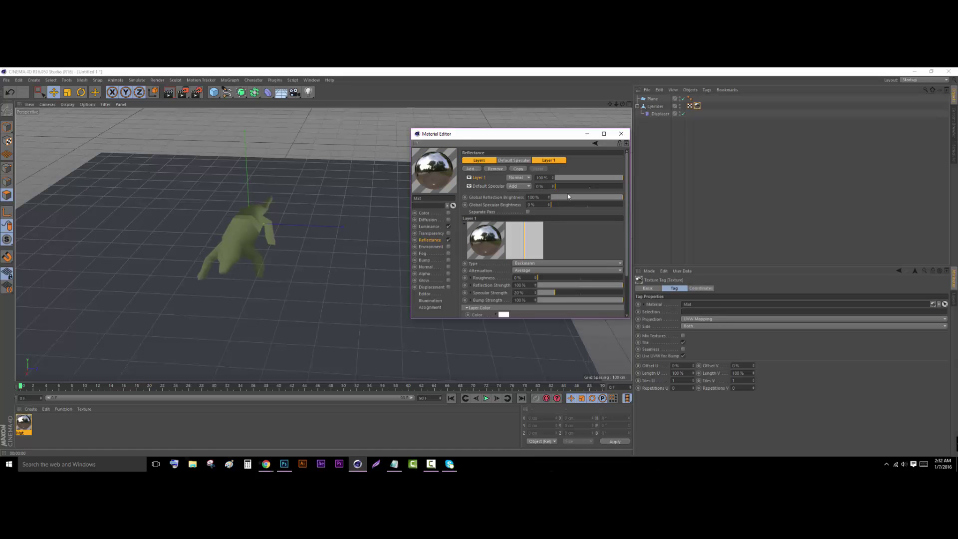
# Set the new reflectance layer's opacity to about 59% and its roughness to about 18%
pyautogui.click(576, 178)
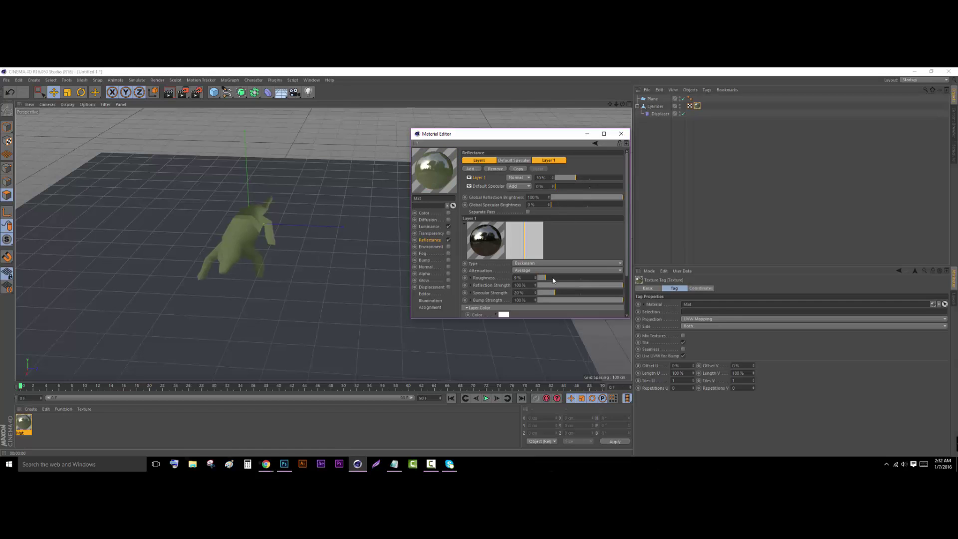
pyautogui.click(553, 278)
pyautogui.click(589, 179)
pyautogui.click(621, 133)
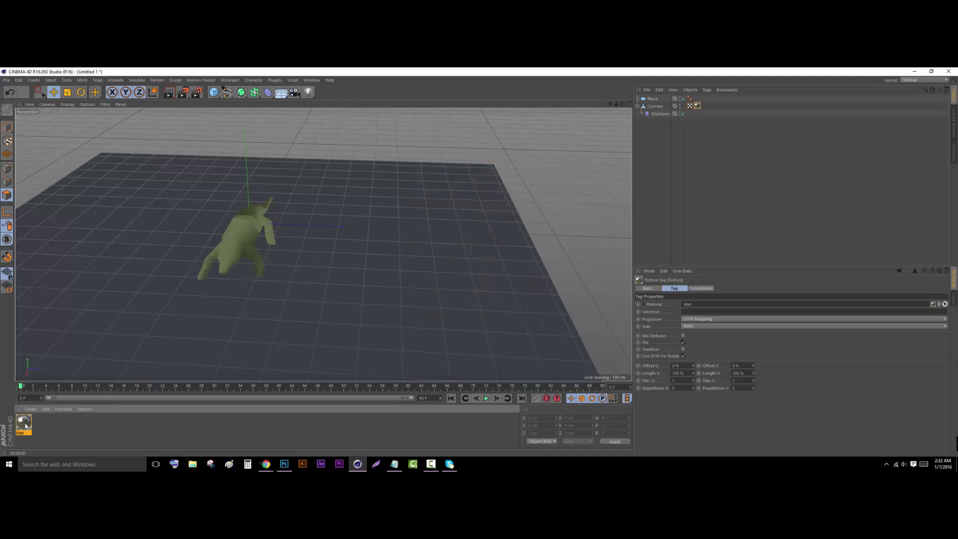
# Review the green material's luminance channel and render the perspective view to examine the reflective dragon
pyautogui.moveTo(275, 240); pyautogui.dragTo(276, 241)
pyautogui.press('Delete')
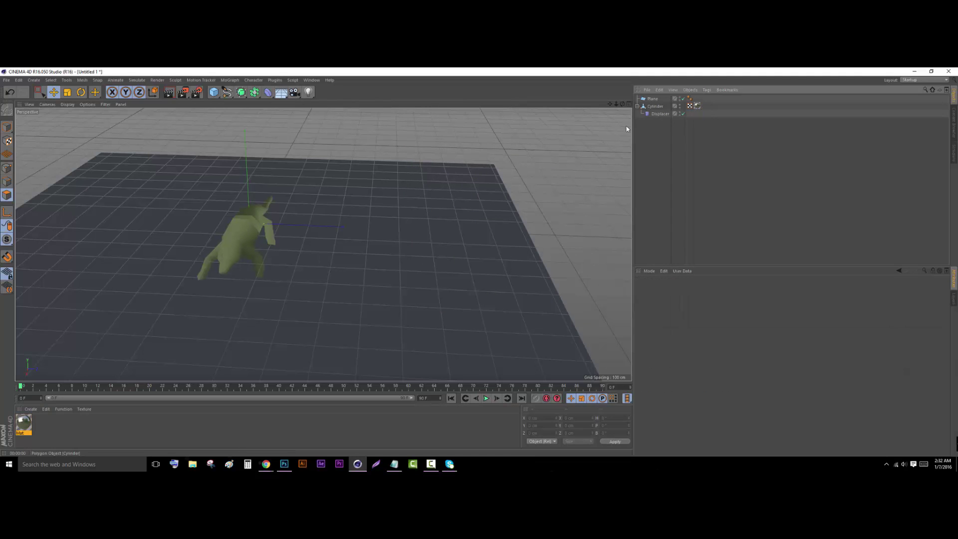
pyautogui.doubleClick(23, 429)
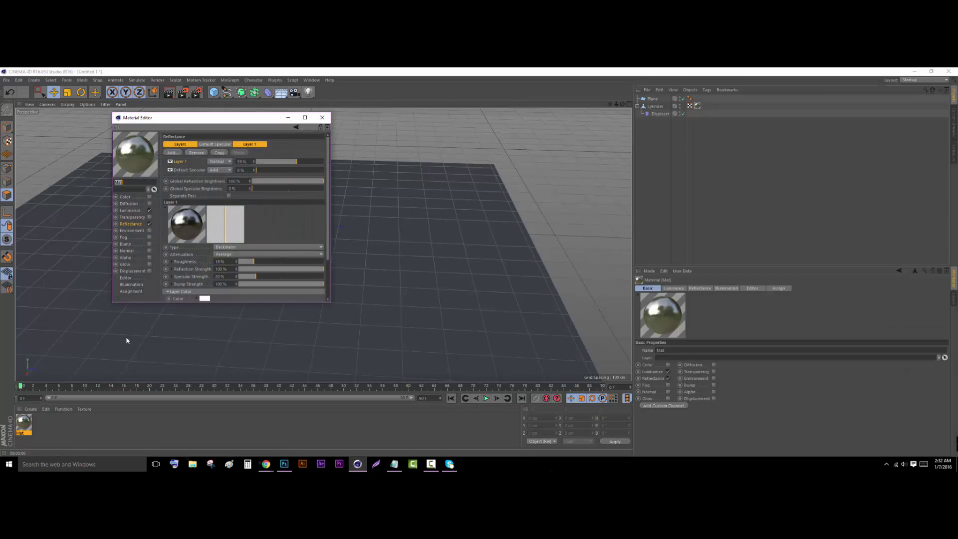
pyautogui.click(131, 211)
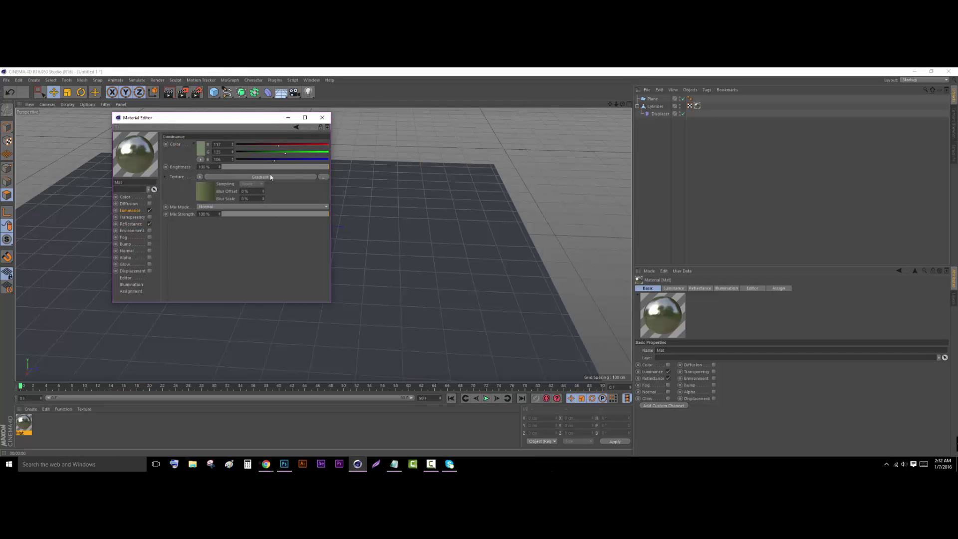
pyautogui.click(322, 117)
pyautogui.click(169, 93)
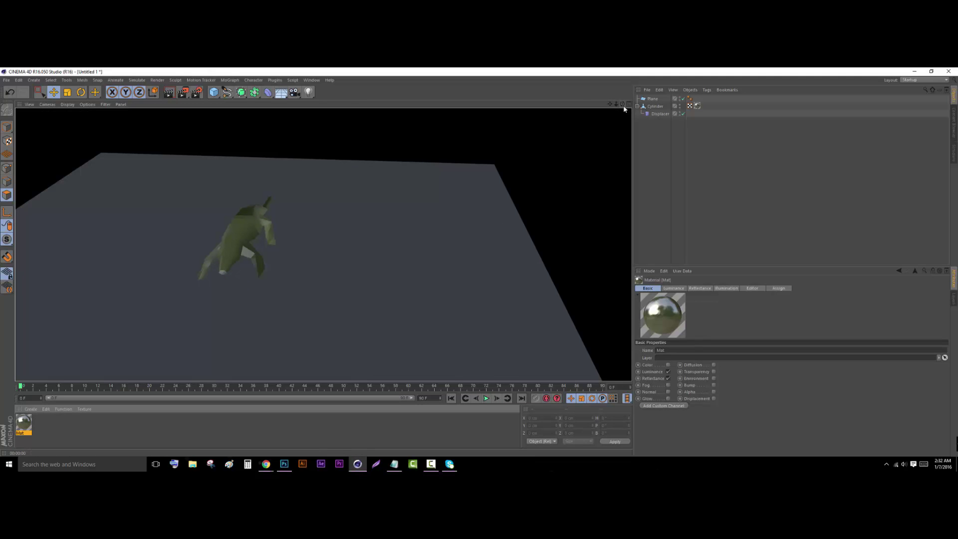
# Create a new material and add a Sky object to the scene
pyautogui.moveTo(623, 105)
pyautogui.mouseDown()
pyautogui.moveTo(601, 80)
pyautogui.moveTo(623, 78)
pyautogui.moveTo(623, 105)
pyautogui.moveTo(586, 107)
pyautogui.moveTo(598, 112)
pyautogui.moveTo(635, 72)
pyautogui.moveTo(638, 89)
pyautogui.mouseUp()
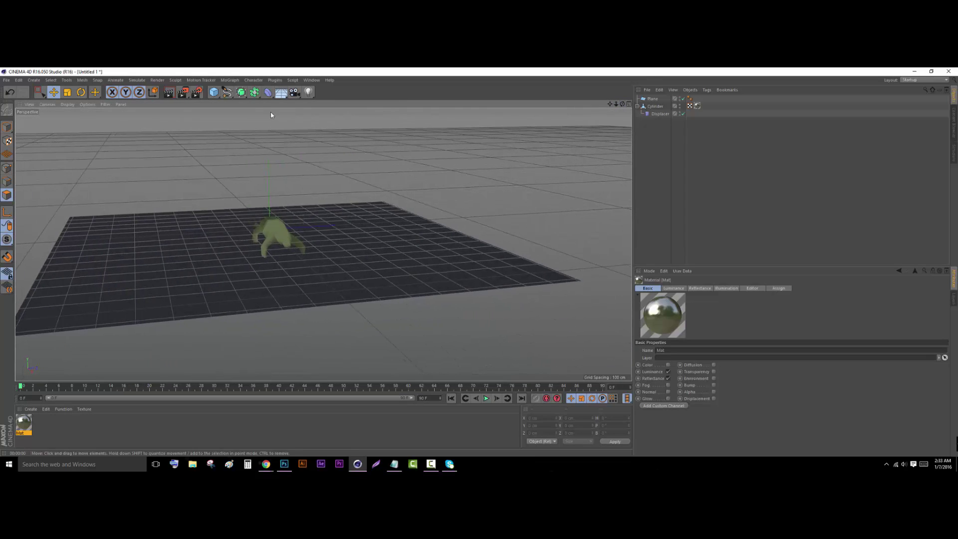
pyautogui.doubleClick(94, 430)
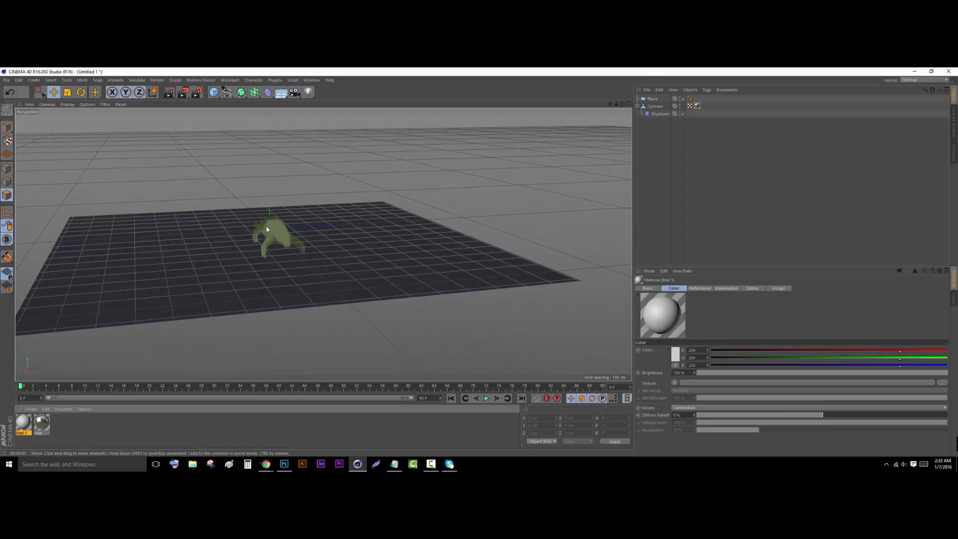
pyautogui.moveTo(283, 96); pyautogui.dragTo(308, 118)
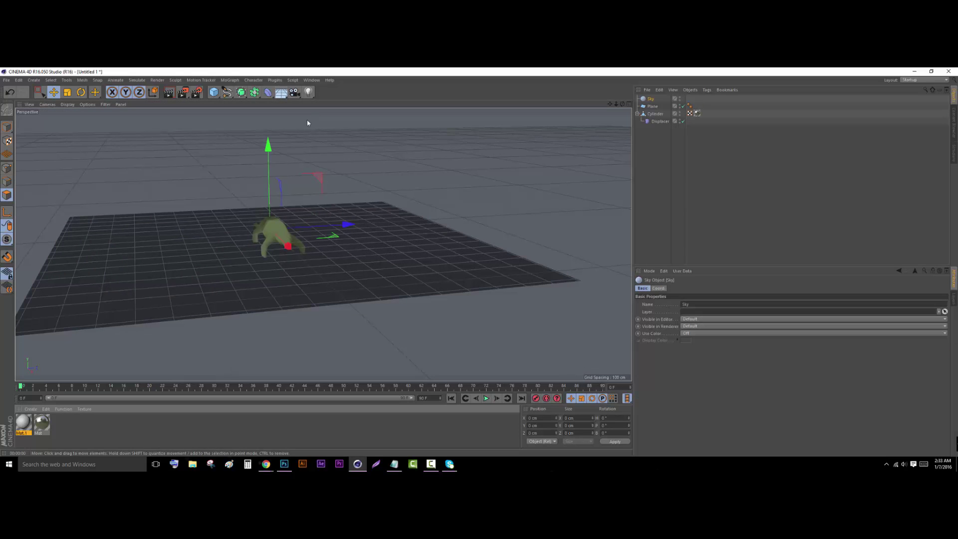
# Load tumblr_static_types-of-nebulae.jpg as the new material's color texture, copying the image to the project location
pyautogui.doubleClick(28, 425)
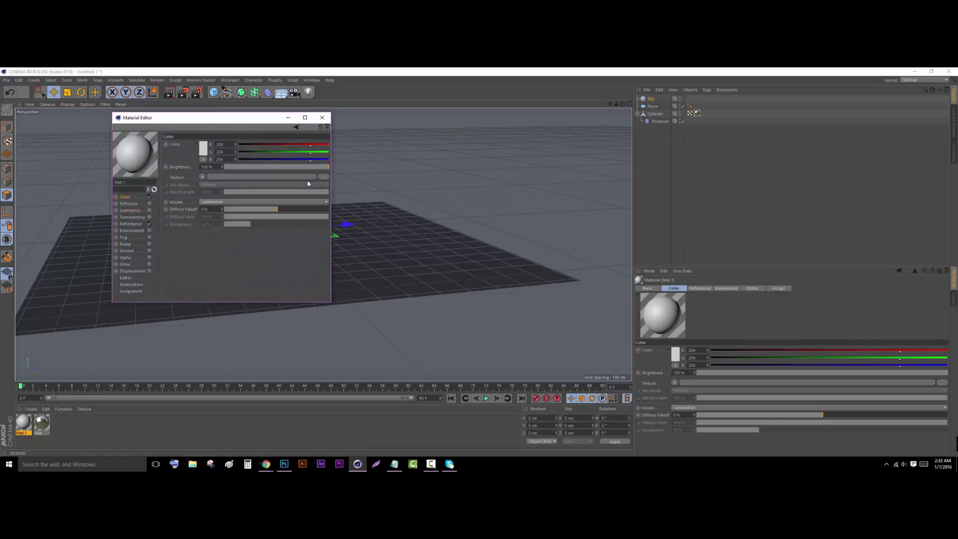
pyautogui.click(326, 177)
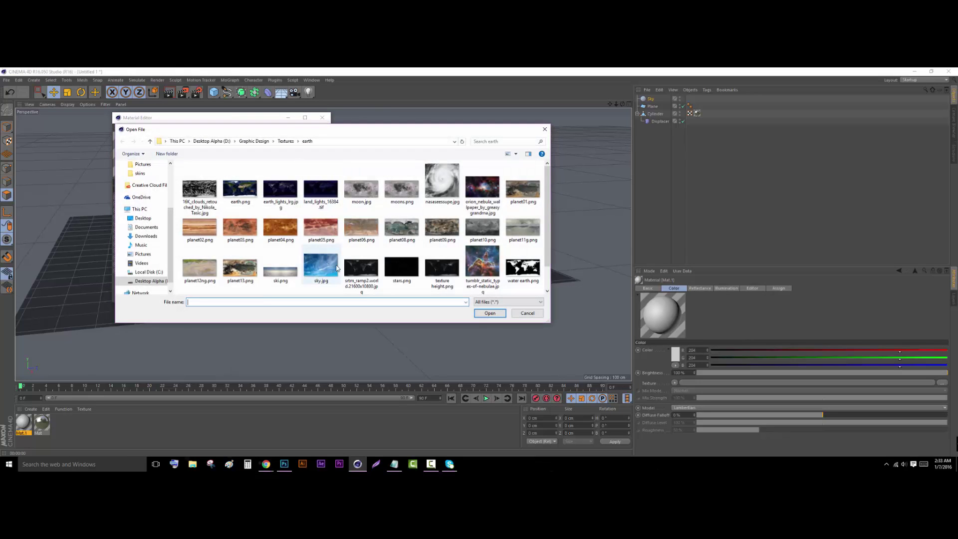
pyautogui.scroll(-1, 350, 270)
pyautogui.doubleClick(482, 227)
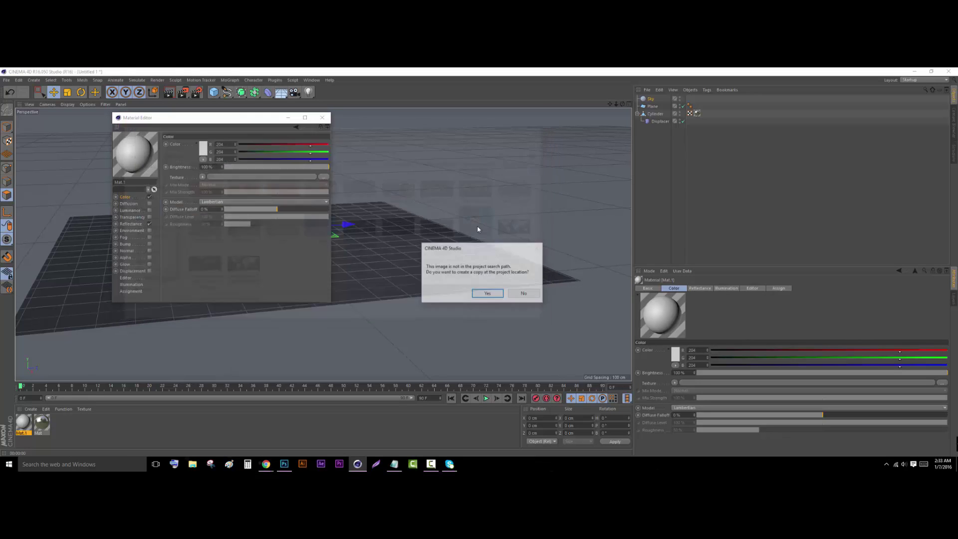
pyautogui.click(488, 296)
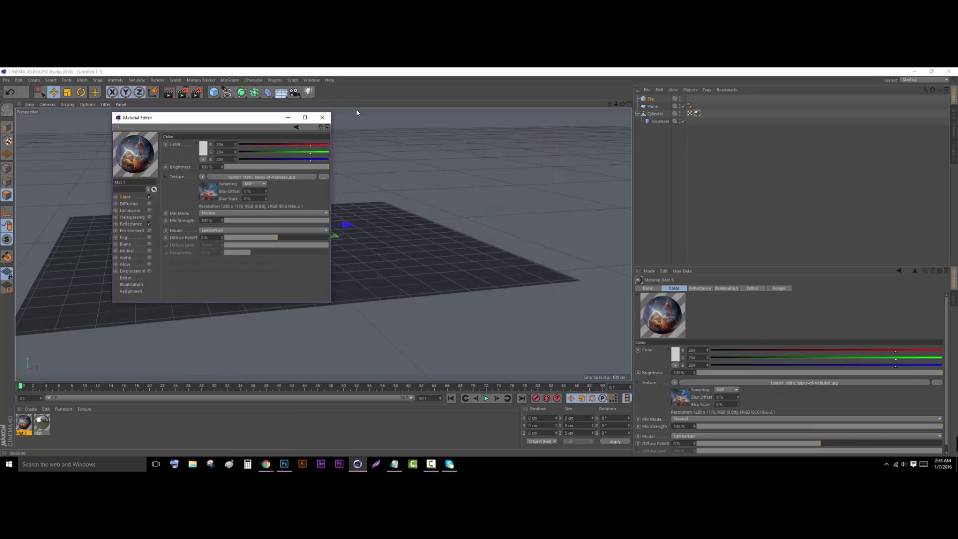
pyautogui.click(322, 117)
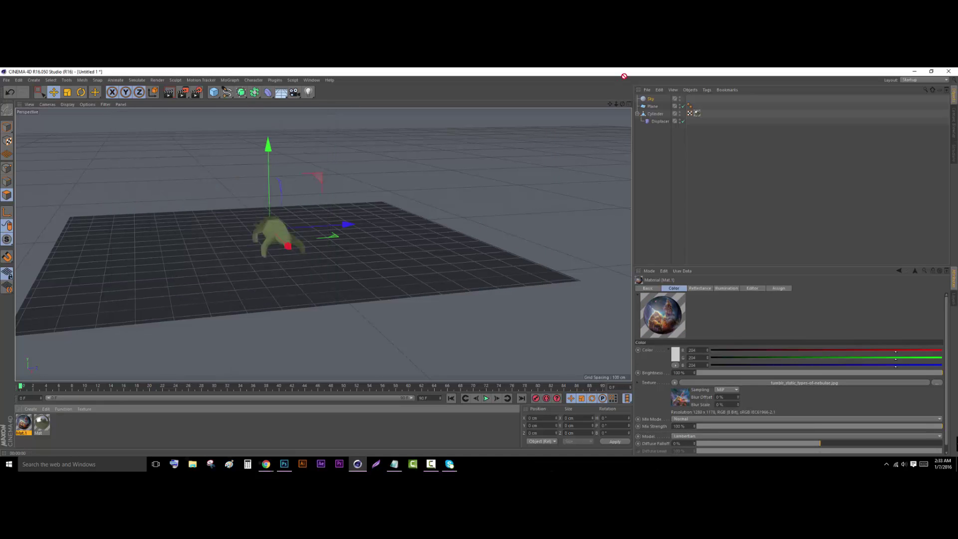
# Apply the nebula material to the Sky and add a Compositing tag to it with Seen by Camera turned off
pyautogui.moveTo(624, 76); pyautogui.dragTo(544, 25)
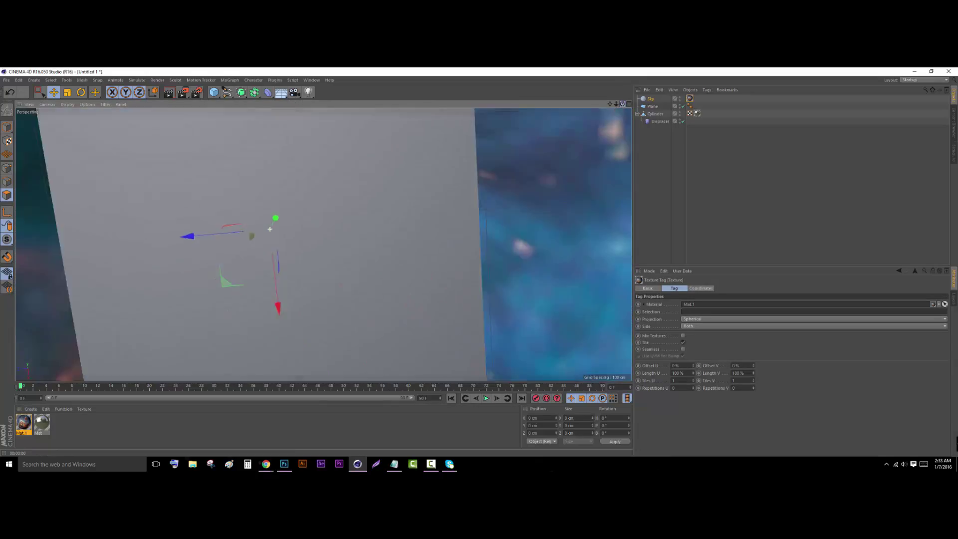
pyautogui.moveTo(622, 104); pyautogui.dragTo(360, 90)
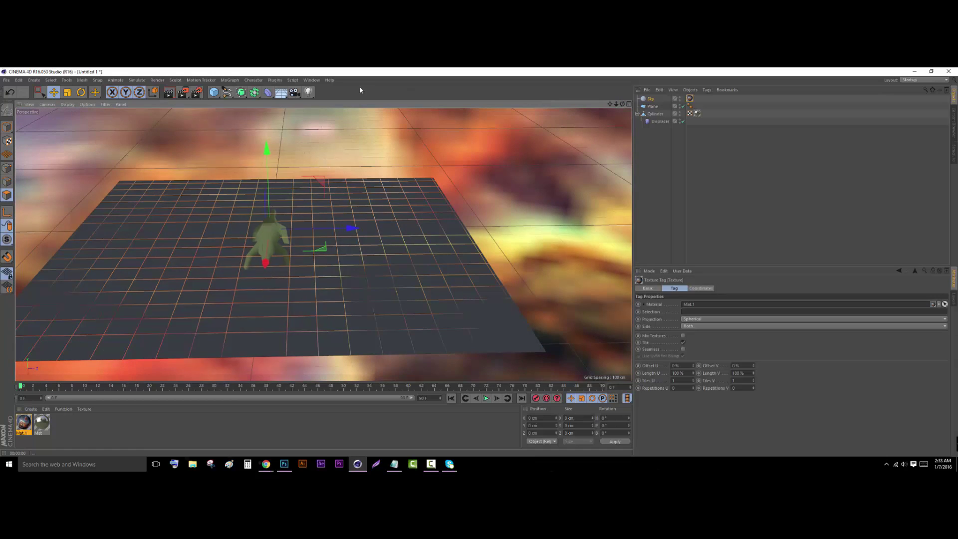
pyautogui.rightClick(649, 99)
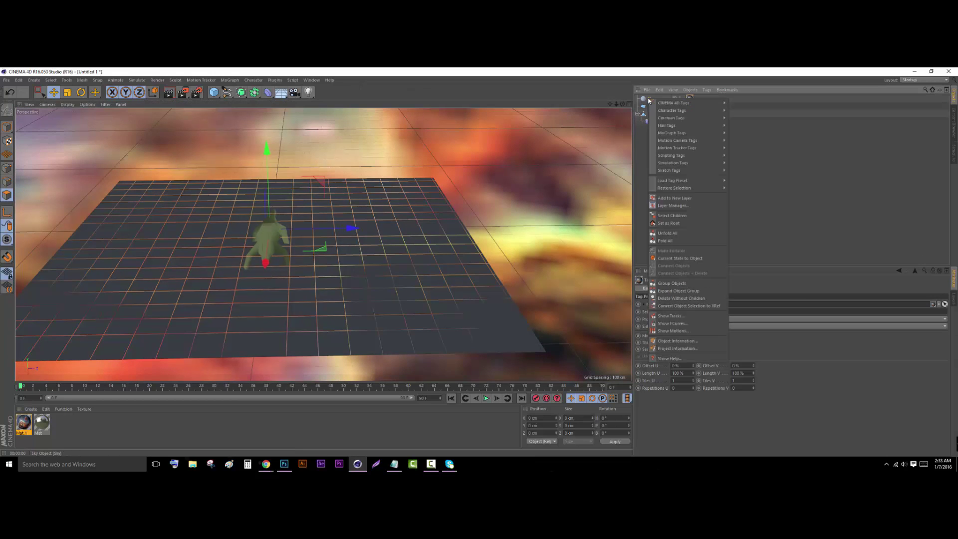
pyautogui.moveTo(657, 103)
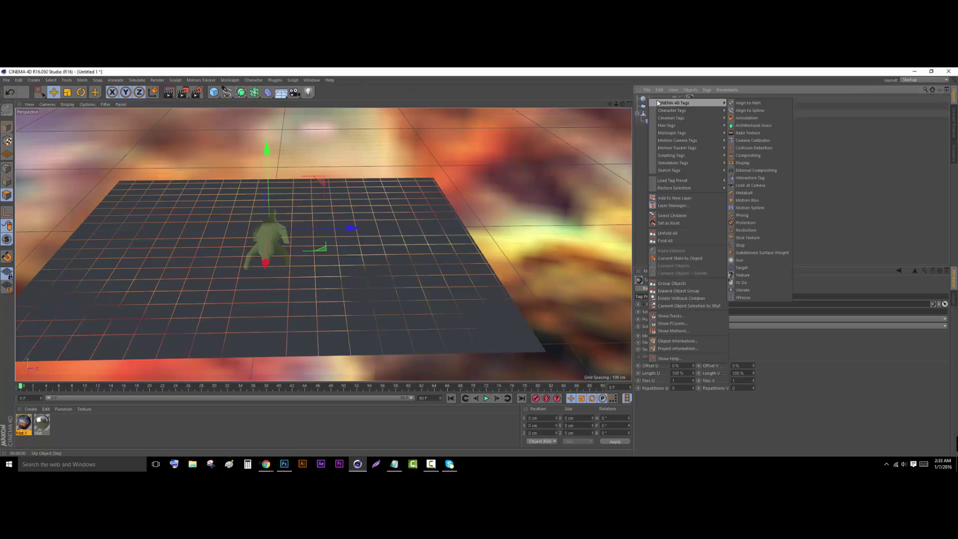
pyautogui.click(748, 155)
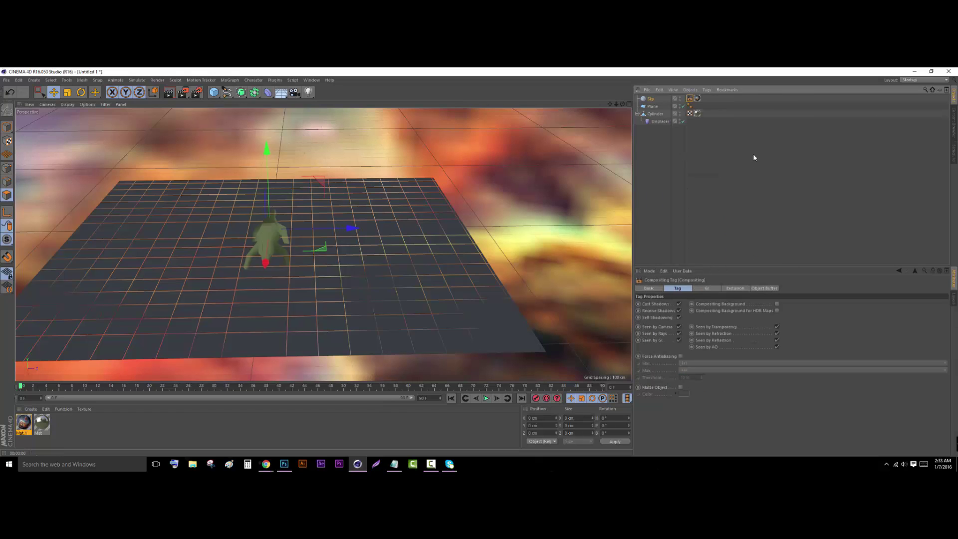
pyautogui.click(679, 328)
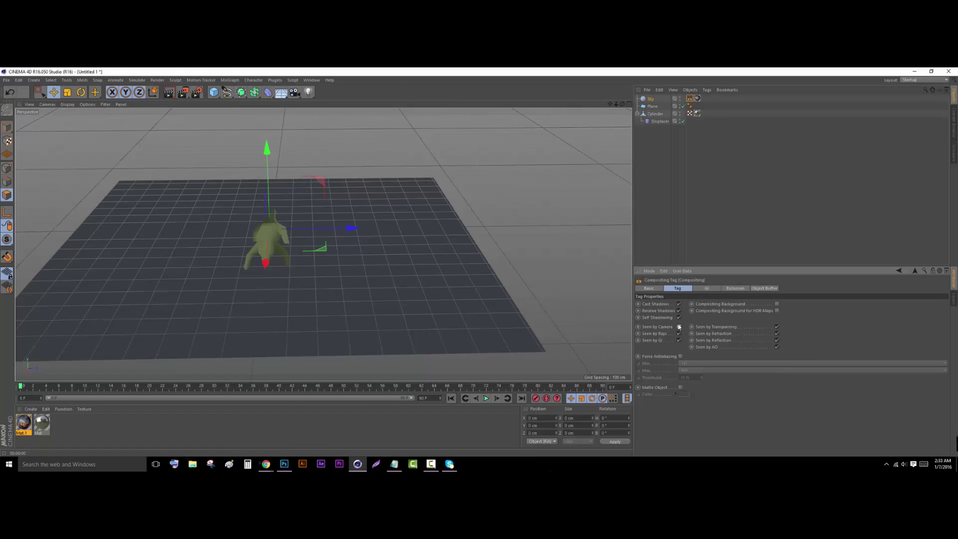
# Copy the Sky's nebula texture tag onto the Plane and set that tag's projection to Frontal
pyautogui.click(658, 235)
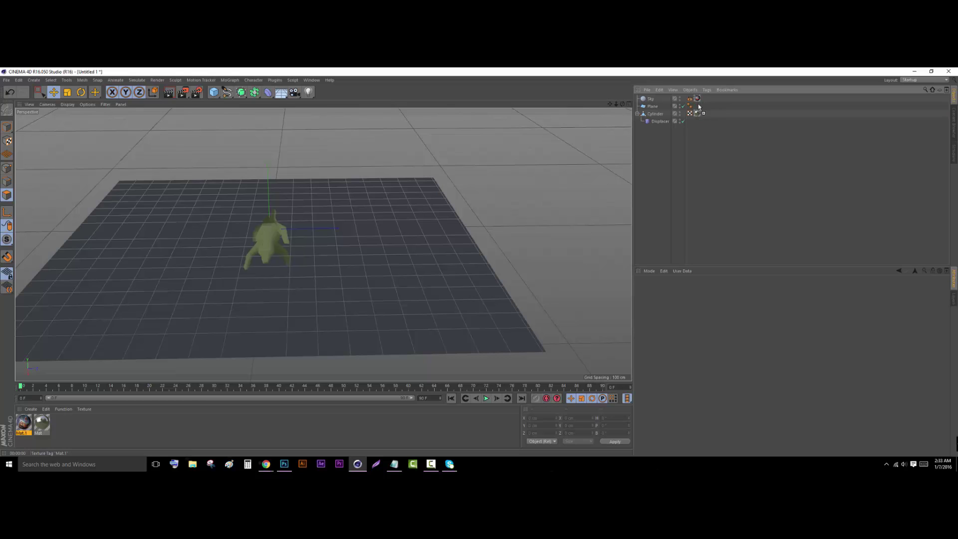
pyautogui.keyDown('ctrl'); pyautogui.moveTo(698, 106); pyautogui.dragTo(698, 107); pyautogui.keyUp('ctrl')
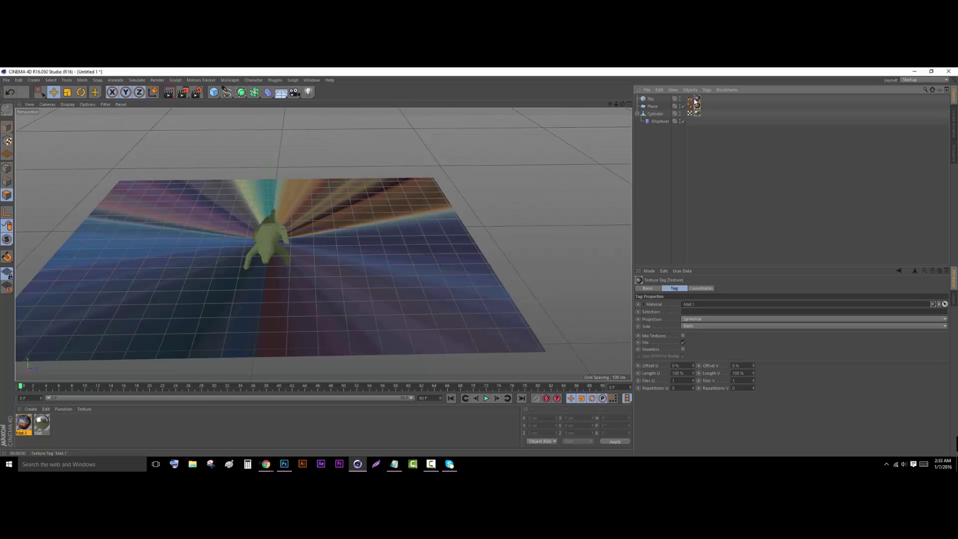
pyautogui.click(657, 107)
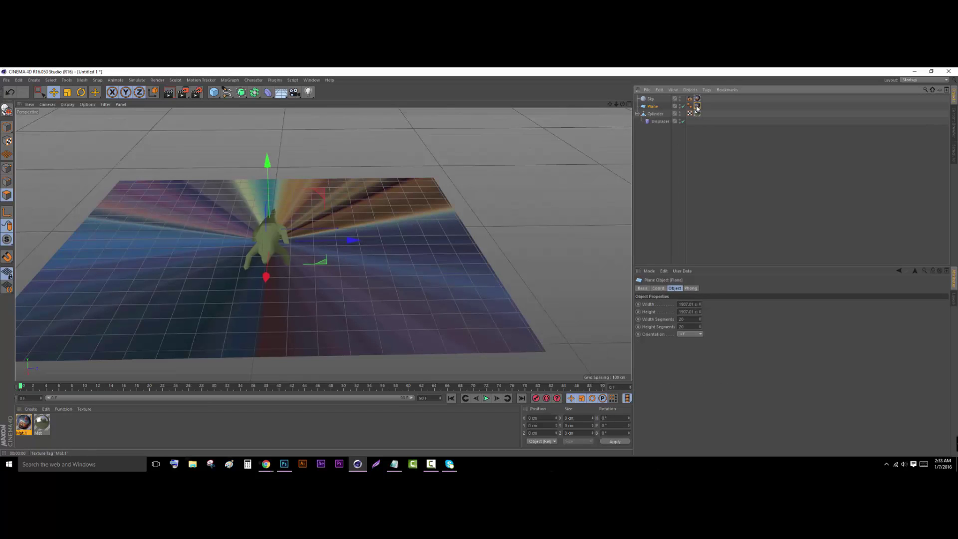
pyautogui.click(697, 106)
pyautogui.click(697, 320)
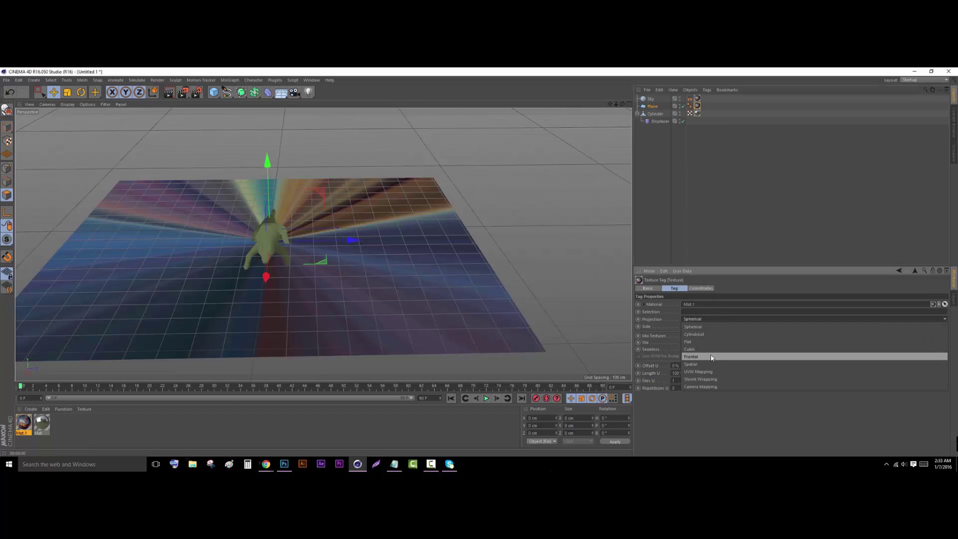
pyautogui.click(714, 359)
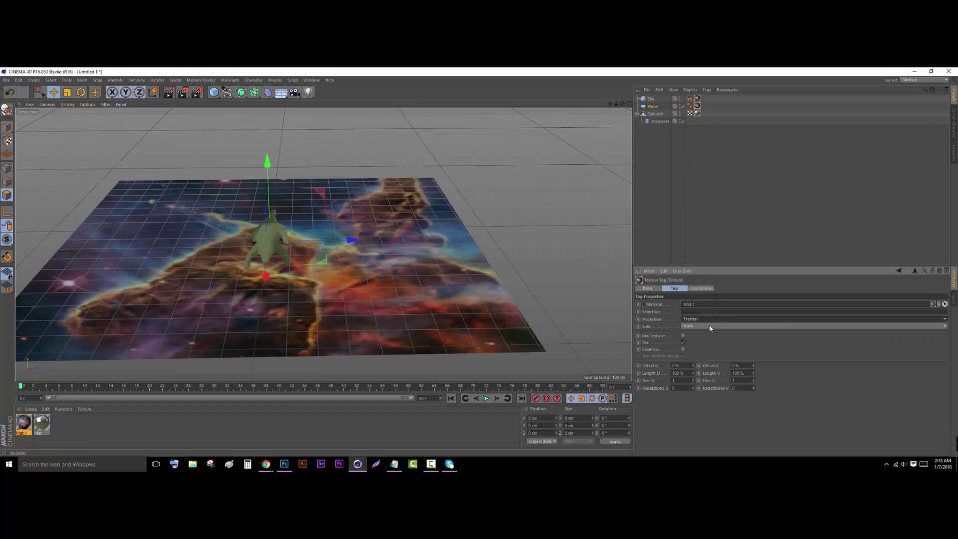
# Try Flat projection for the Plane's nebula texture and return it to Frontal
pyautogui.click(708, 320)
pyautogui.click(718, 342)
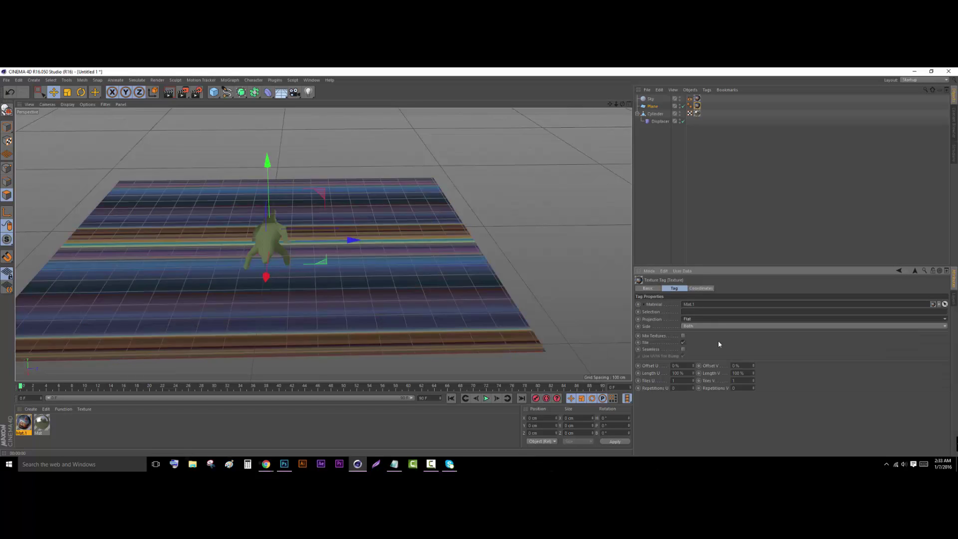
pyautogui.click(707, 320)
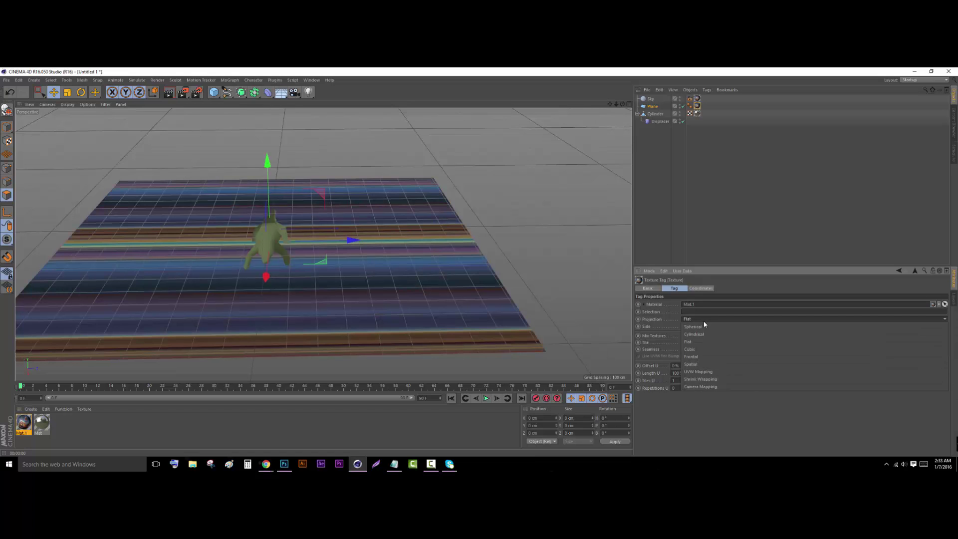
pyautogui.click(722, 357)
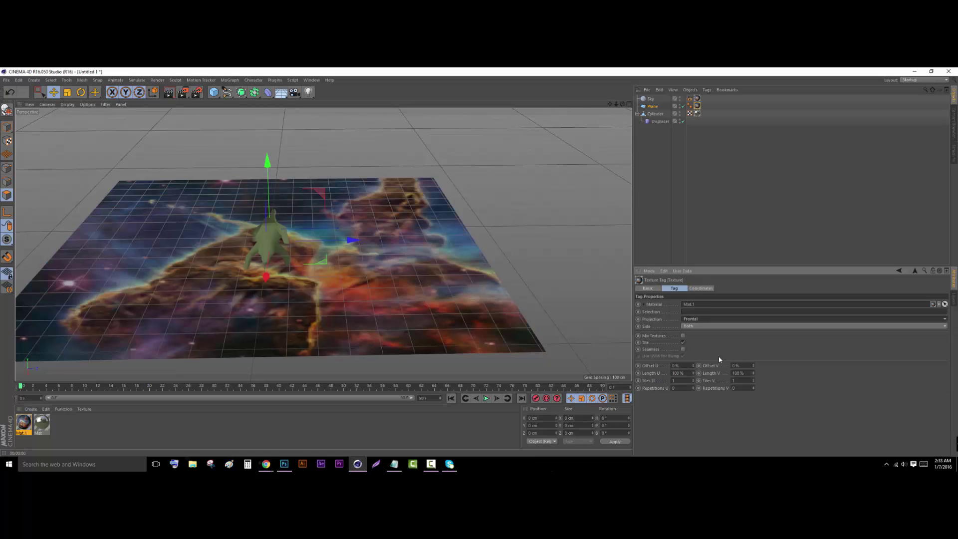
# Create a new material with Color and Reflectance disabled and only the white Luminance channel enabled
pyautogui.moveTo(623, 104); pyautogui.dragTo(565, 107)
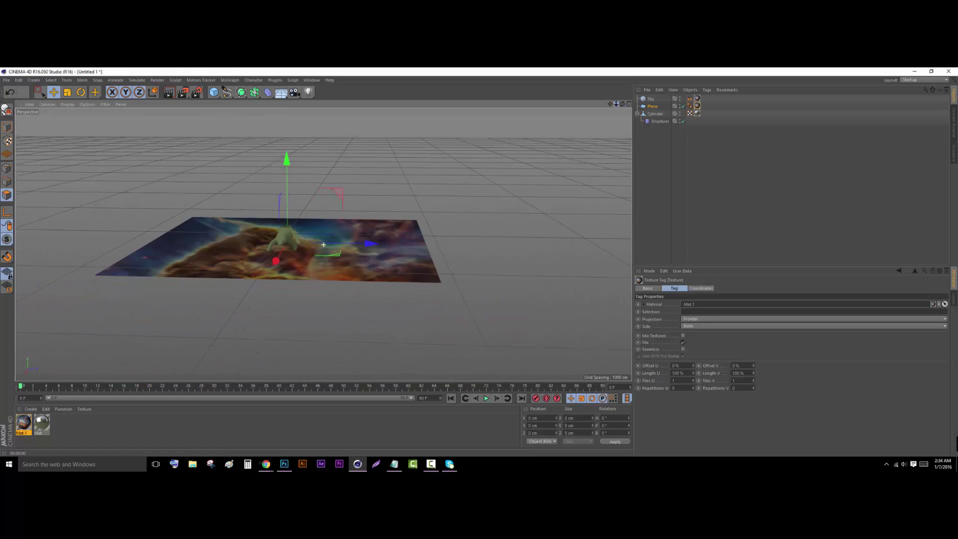
pyautogui.doubleClick(92, 427)
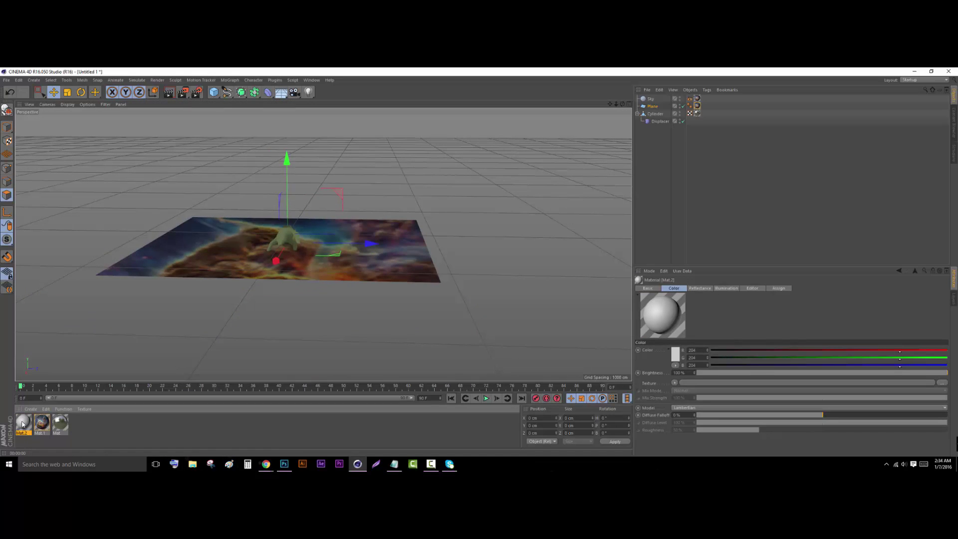
pyautogui.doubleClick(23, 424)
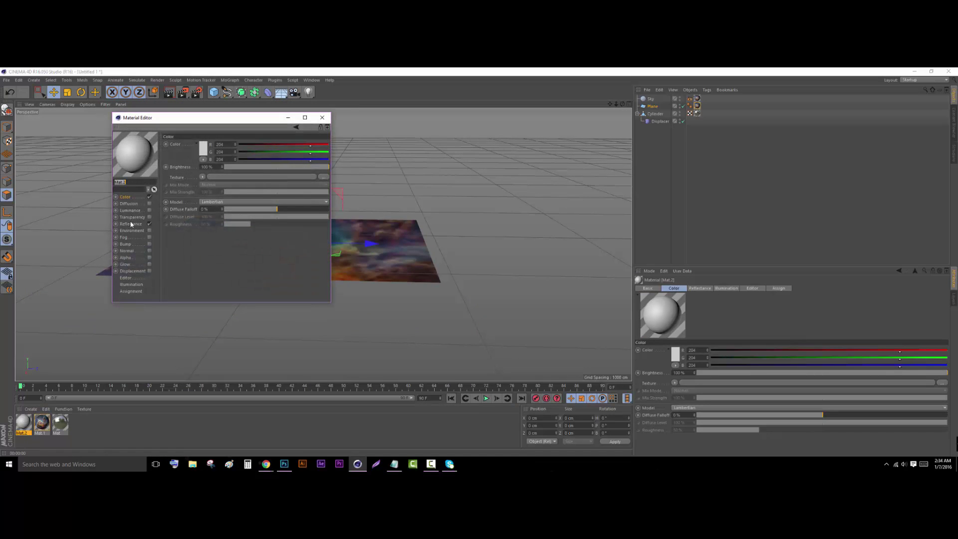
pyautogui.click(149, 197)
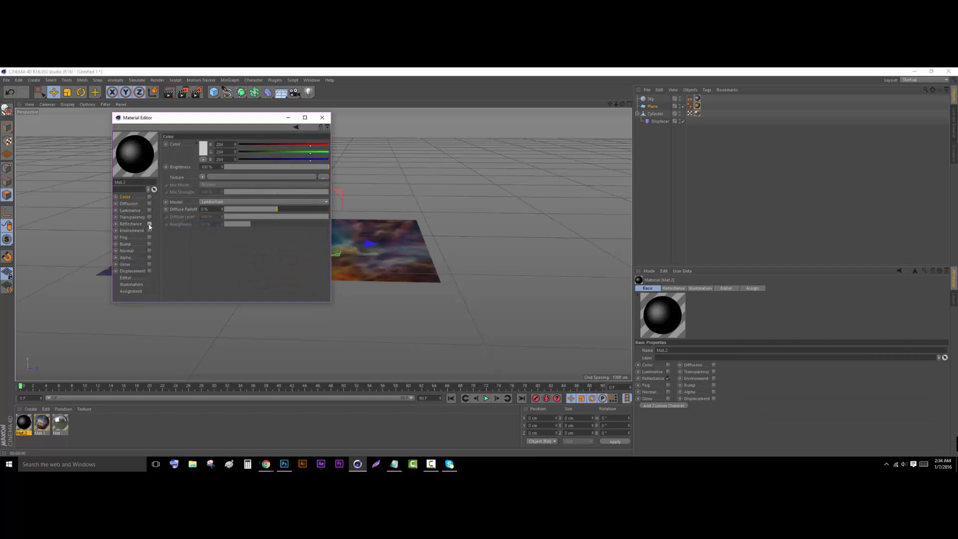
pyautogui.click(149, 224)
pyautogui.click(149, 210)
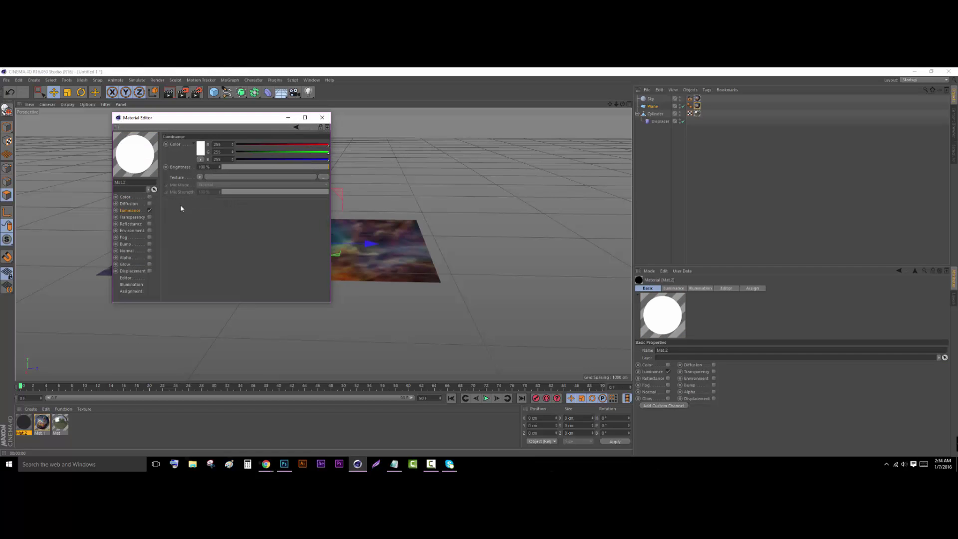
pyautogui.click(322, 118)
# Add a Disc primitive, scale it up to cover much of the plane, and apply the white luminous material to it
pyautogui.click(213, 92)
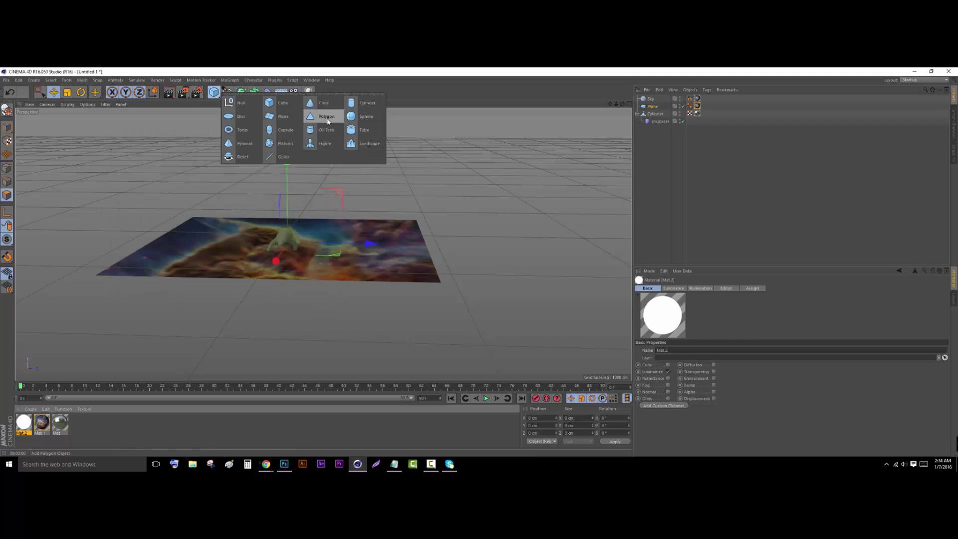
pyautogui.click(240, 117)
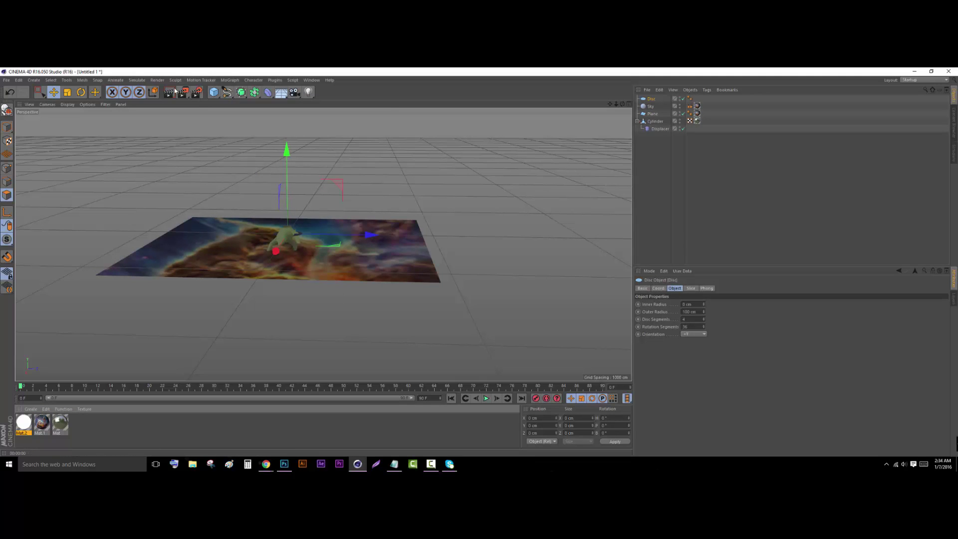
pyautogui.click(67, 93)
pyautogui.moveTo(219, 171); pyautogui.dragTo(418, 171)
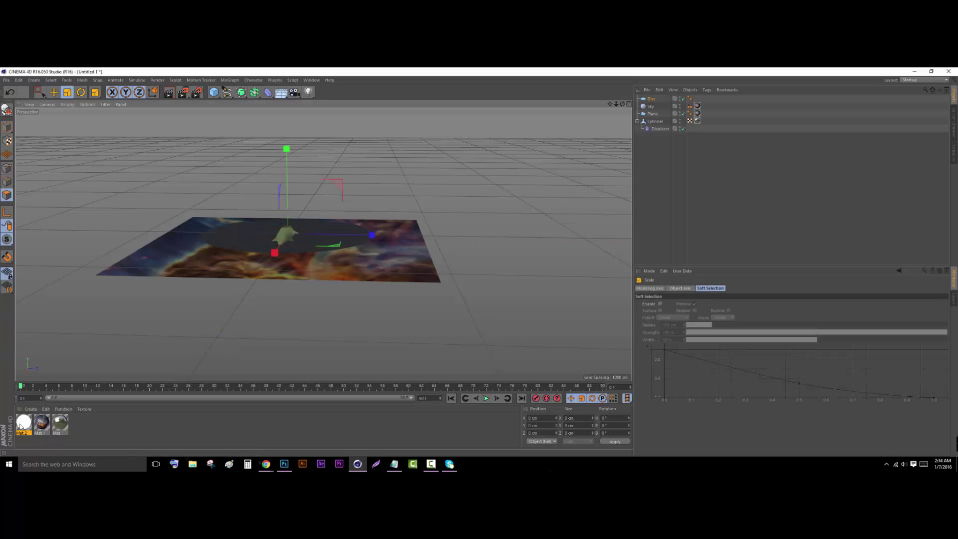
pyautogui.moveTo(19, 424); pyautogui.dragTo(271, 264)
pyautogui.moveTo(335, 247); pyautogui.dragTo(333, 247)
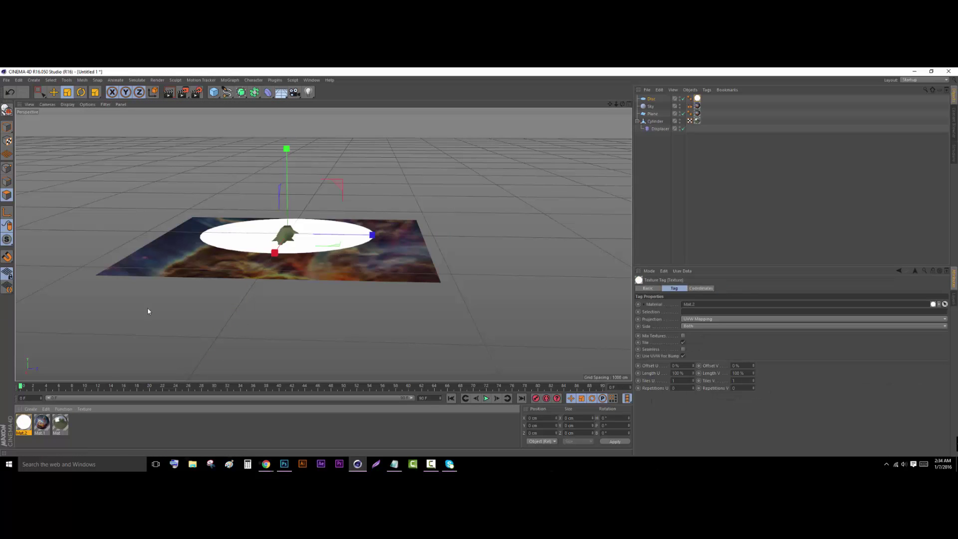
# Tint the disc material's luminance color to a very pale warm yellow
pyautogui.doubleClick(24, 423)
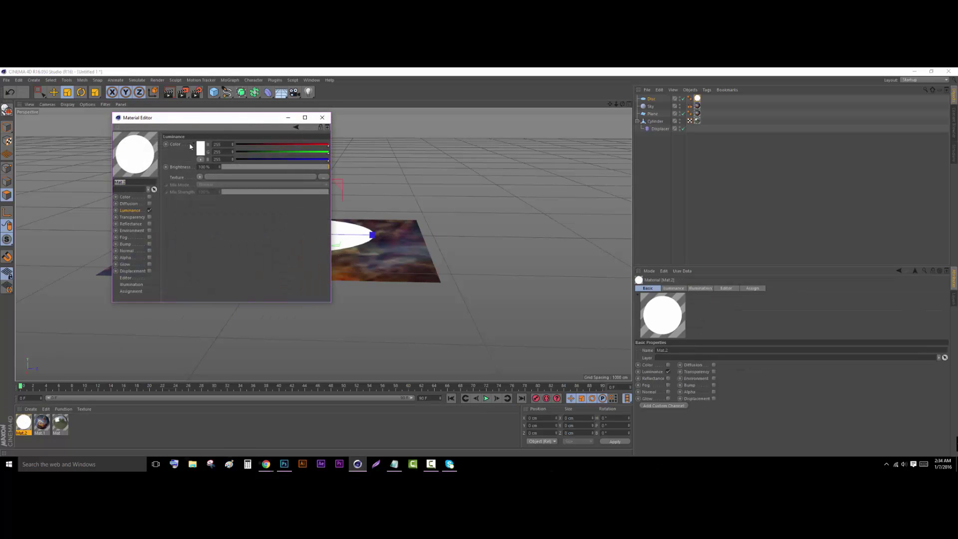
pyautogui.click(201, 148)
pyautogui.click(195, 118)
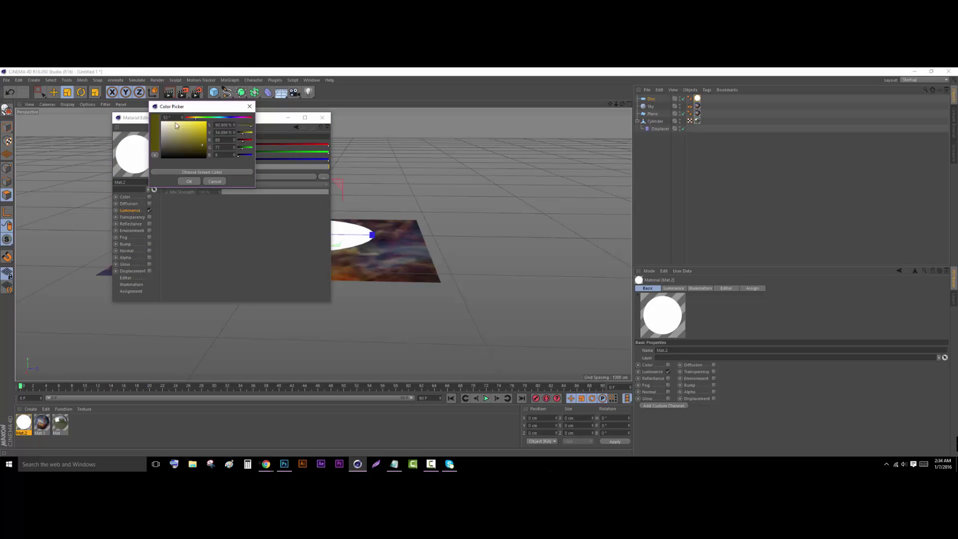
pyautogui.moveTo(170, 127); pyautogui.dragTo(156, 120)
pyautogui.click(190, 181)
pyautogui.click(322, 118)
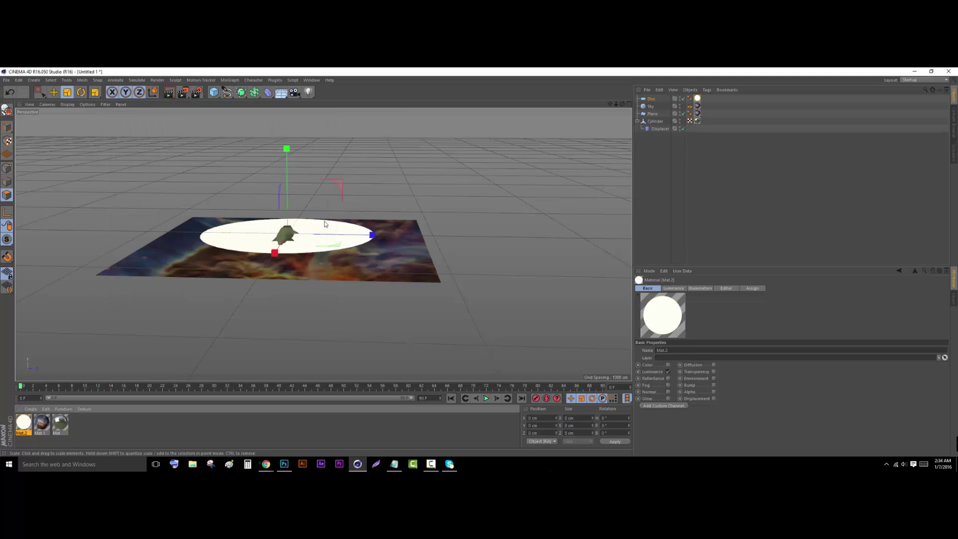
# Raise the disc about 1380 cm above the plane and offset it sideways along the Z axis as an overhead light
pyautogui.click(53, 92)
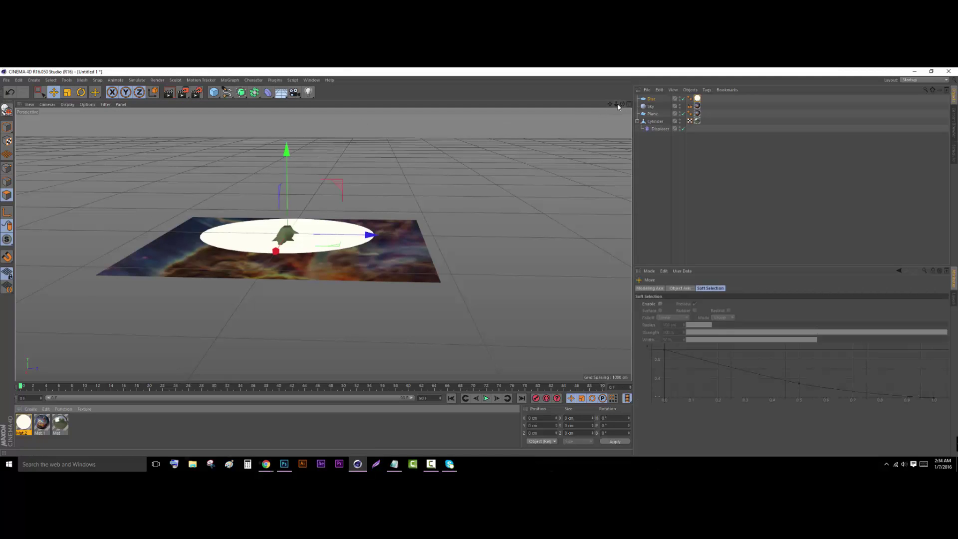
pyautogui.moveTo(617, 105); pyautogui.dragTo(564, 105)
pyautogui.moveTo(311, 193); pyautogui.dragTo(312, 119)
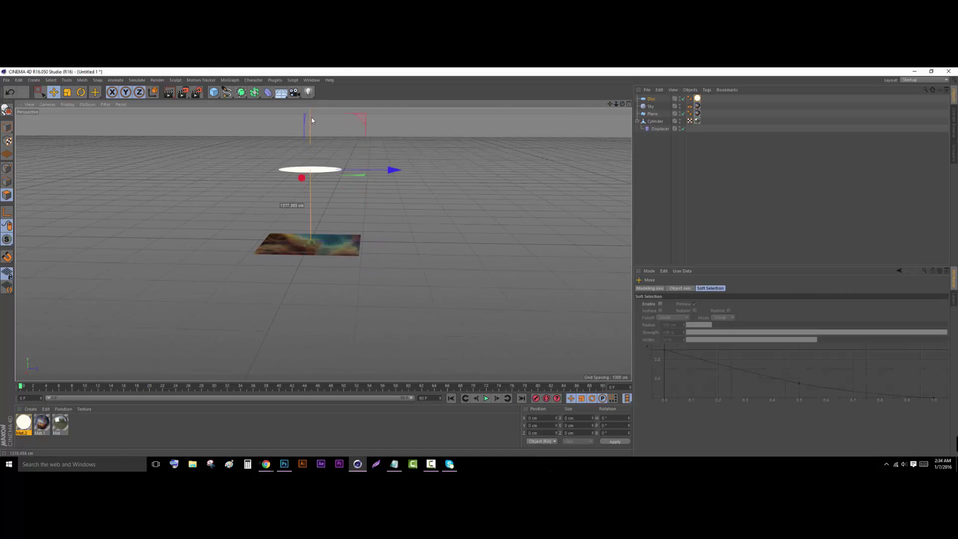
pyautogui.moveTo(391, 170); pyautogui.dragTo(480, 178)
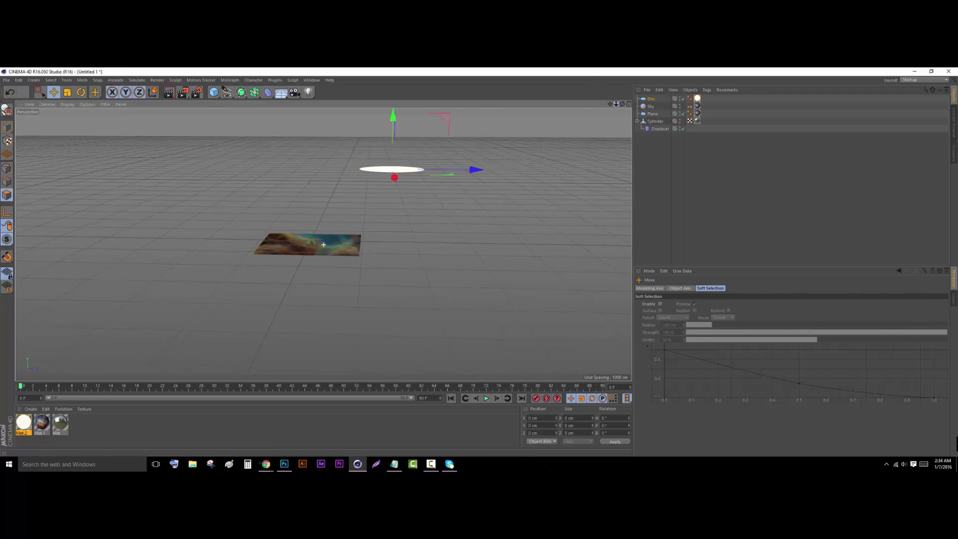
pyautogui.scroll(10, 323, 241)
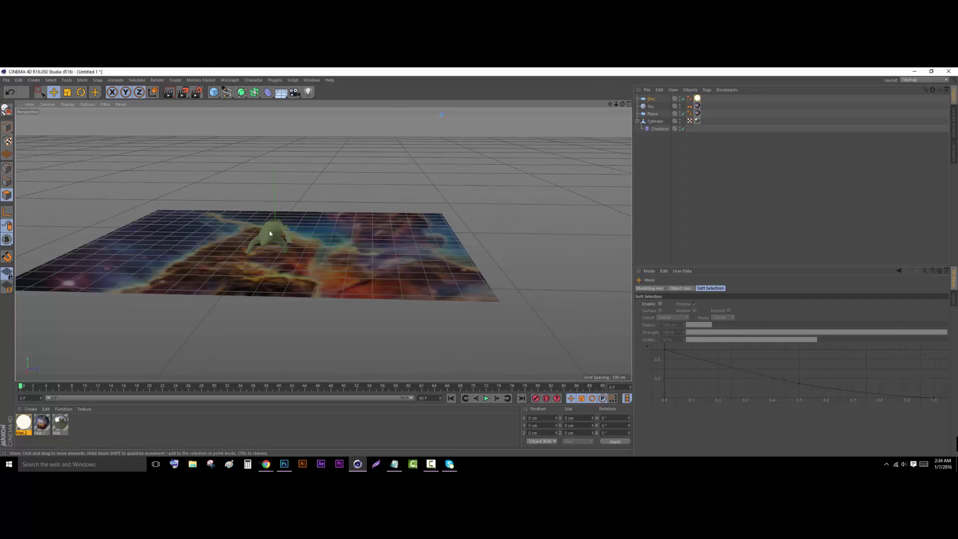
pyautogui.scroll(-10, 408, 196)
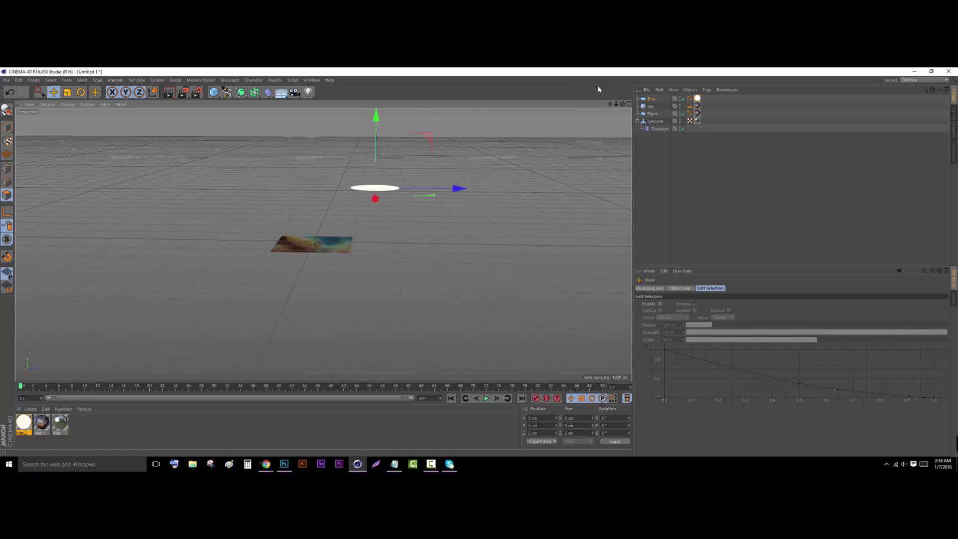
# Move the disc light farther out from the plane along the X and Z axes
pyautogui.moveTo(622, 105); pyautogui.dragTo(699, 130)
pyautogui.moveTo(457, 200); pyautogui.dragTo(560, 211)
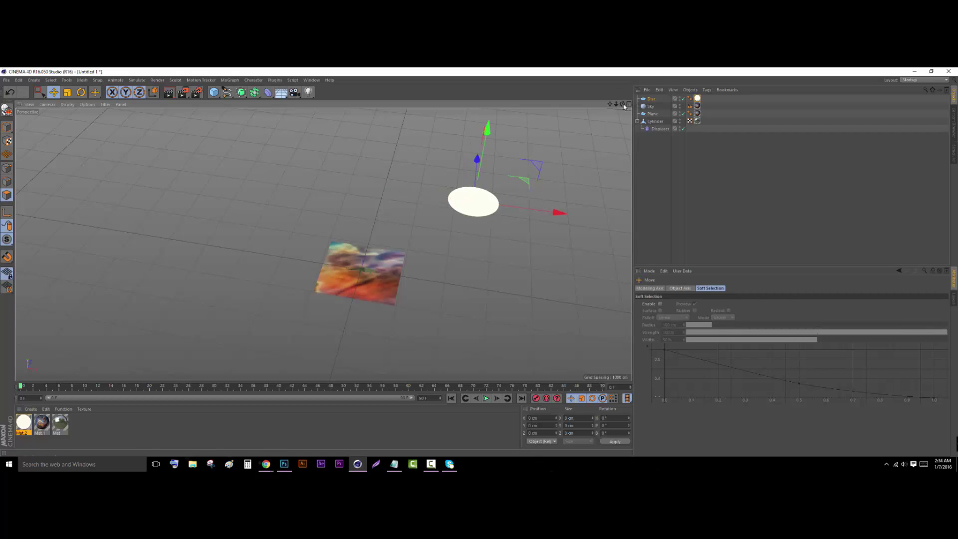
pyautogui.moveTo(622, 104); pyautogui.dragTo(489, 115)
pyautogui.moveTo(560, 216); pyautogui.dragTo(590, 220)
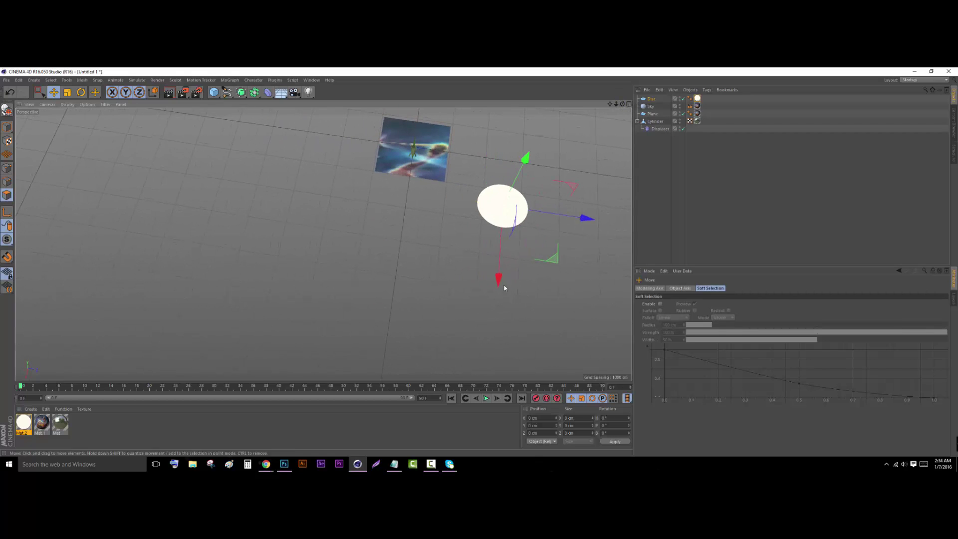
pyautogui.moveTo(502, 284); pyautogui.dragTo(503, 265)
pyautogui.moveTo(622, 105)
pyautogui.mouseDown()
pyautogui.moveTo(623, 55)
pyautogui.moveTo(623, 103)
pyautogui.mouseUp()
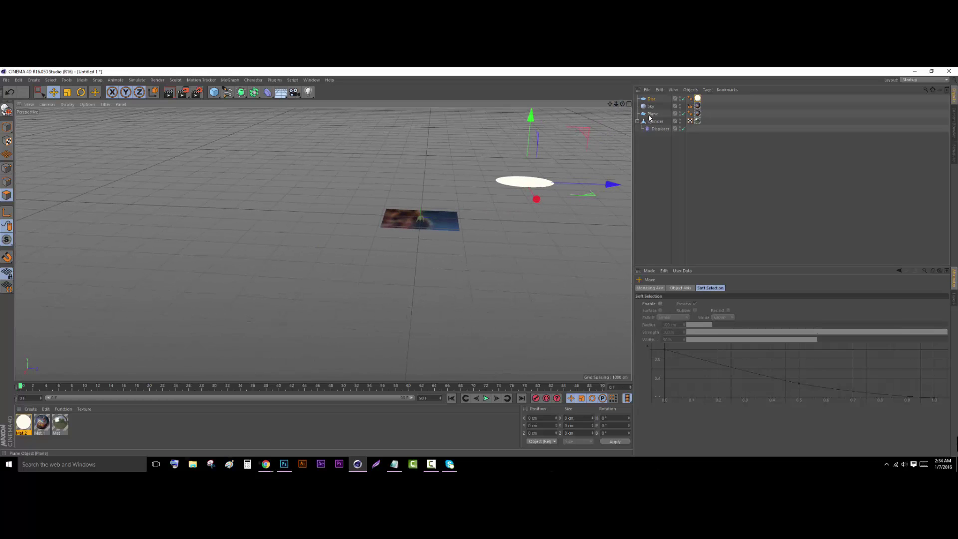
# Scale the ground Plane up uniformly to several times its size
pyautogui.click(653, 114)
pyautogui.click(67, 92)
pyautogui.moveTo(394, 210); pyautogui.dragTo(696, 209)
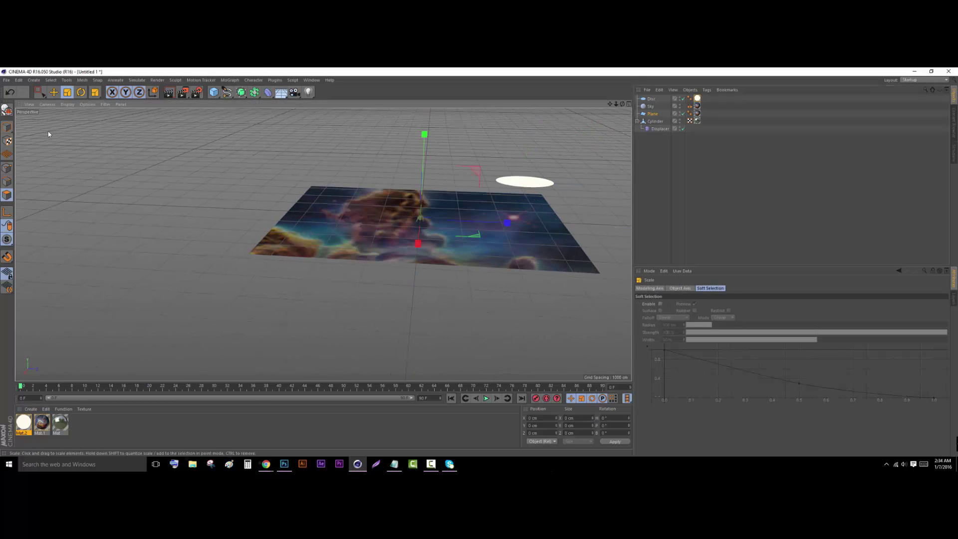
# Add a Compositing tag to the Plane and turn off Seen by Camera in it
pyautogui.rightClick(656, 115)
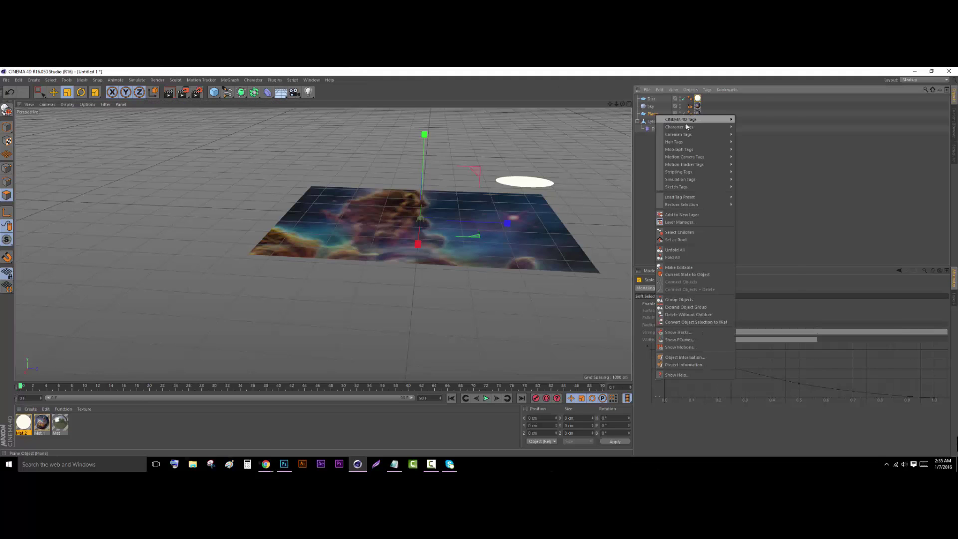
pyautogui.moveTo(697, 120)
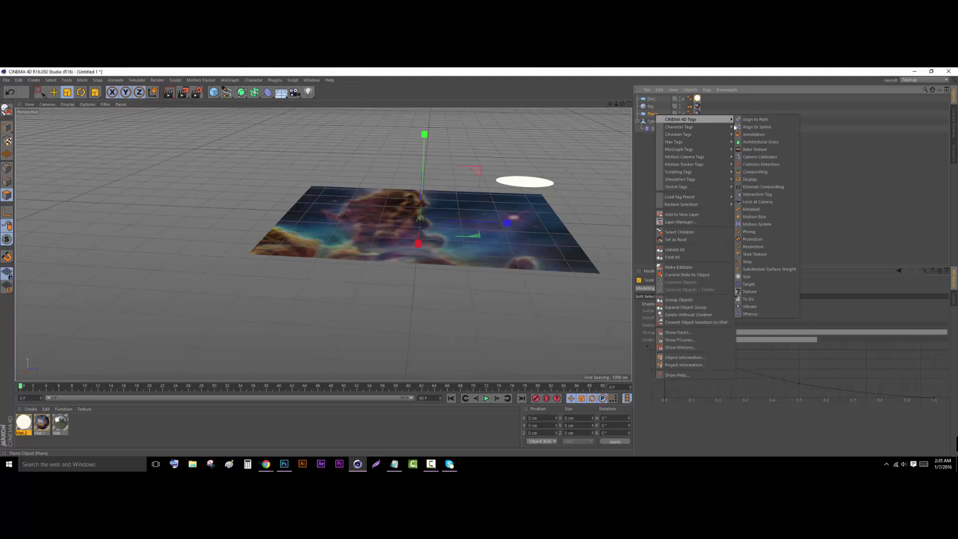
pyautogui.click(779, 172)
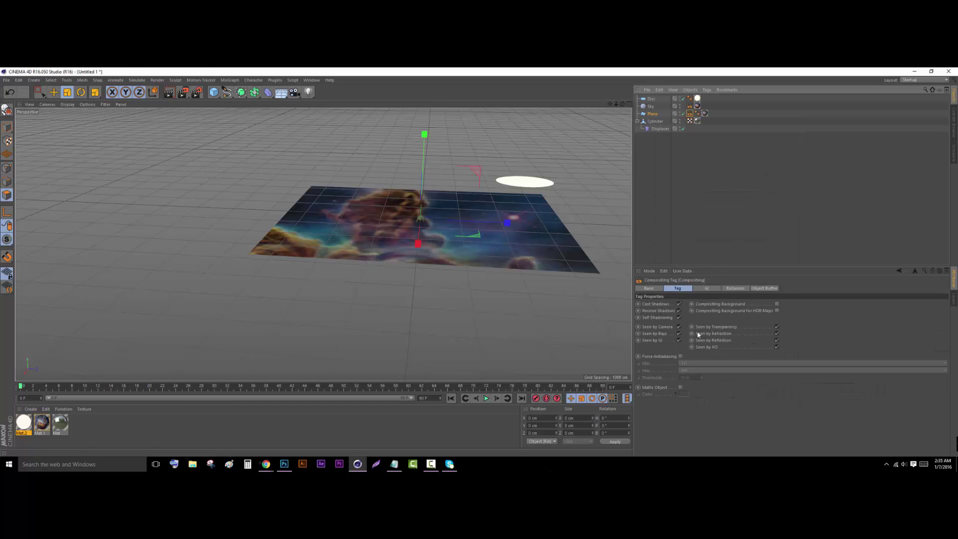
pyautogui.click(679, 327)
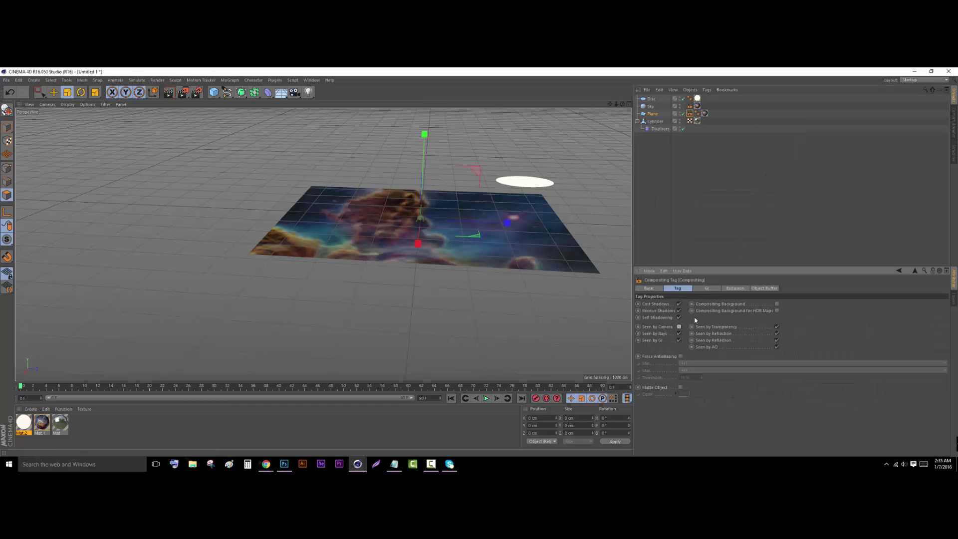
pyautogui.click(732, 227)
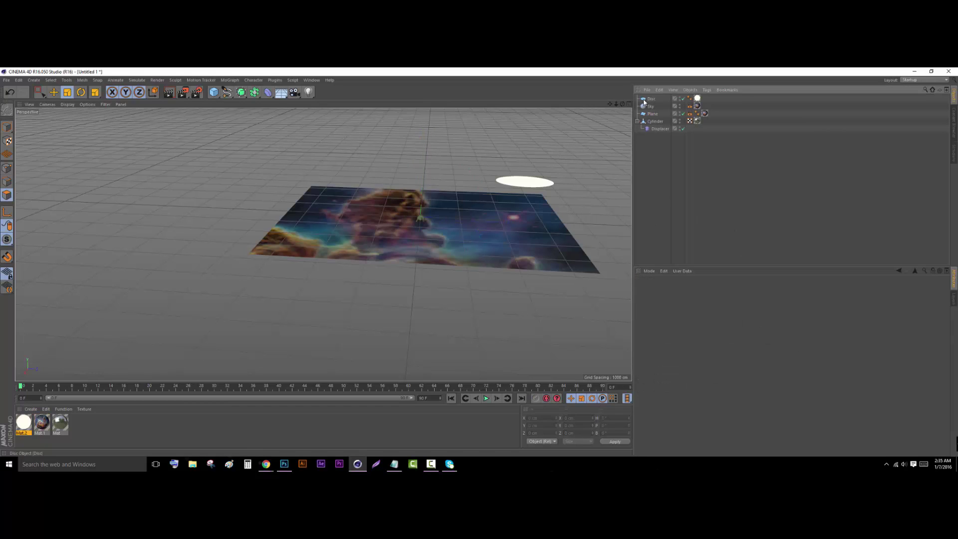
# Frame the dragon low and close over the nebula ground, add a Camera from this view, and look through it
pyautogui.moveTo(623, 105)
pyautogui.mouseDown()
pyautogui.moveTo(622, 95)
pyautogui.moveTo(622, 105)
pyautogui.mouseUp()
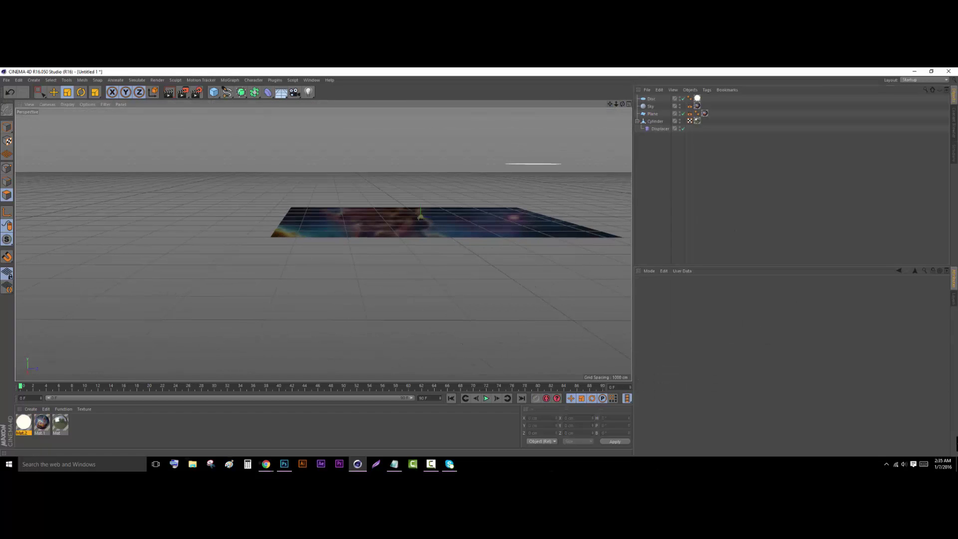
pyautogui.keyDown('alt'); pyautogui.moveTo(442, 246); pyautogui.dragTo(320, 310, button='middle'); pyautogui.keyUp('alt')
pyautogui.scroll(12, 298, 286)
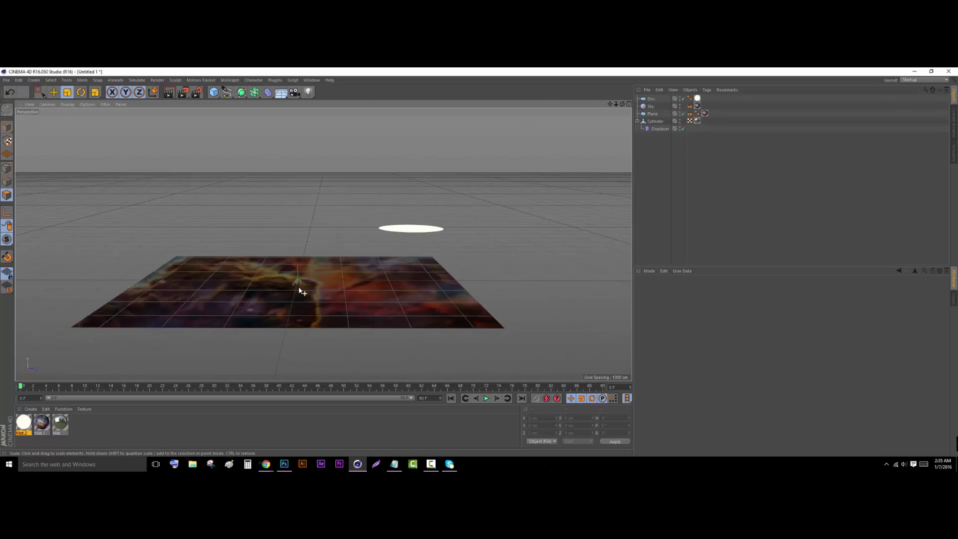
pyautogui.scroll(4, 301, 272)
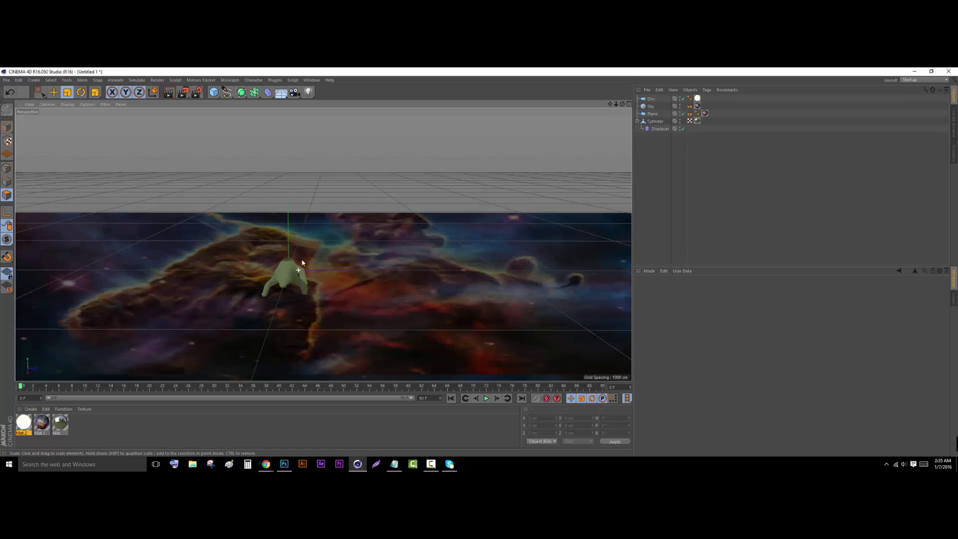
pyautogui.click(294, 93)
pyautogui.click(330, 104)
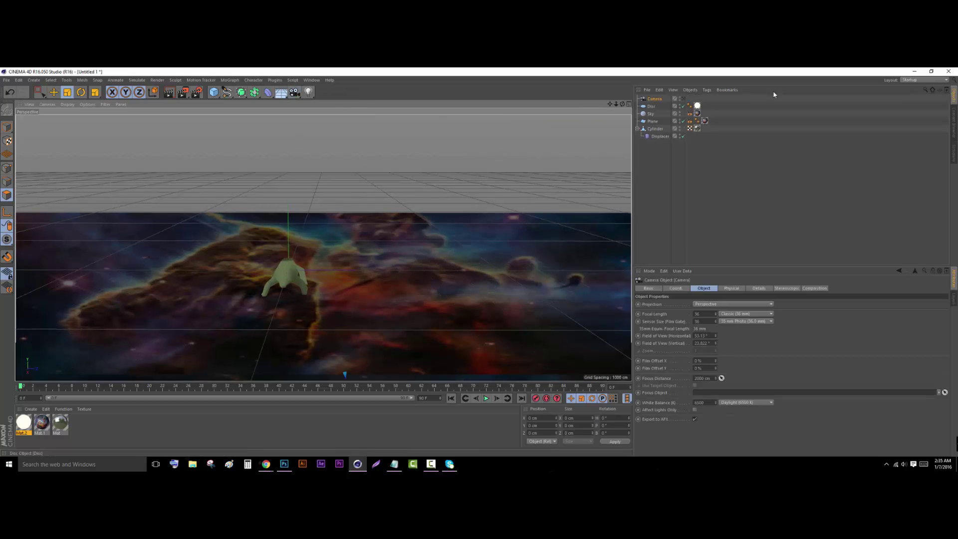
pyautogui.click(686, 99)
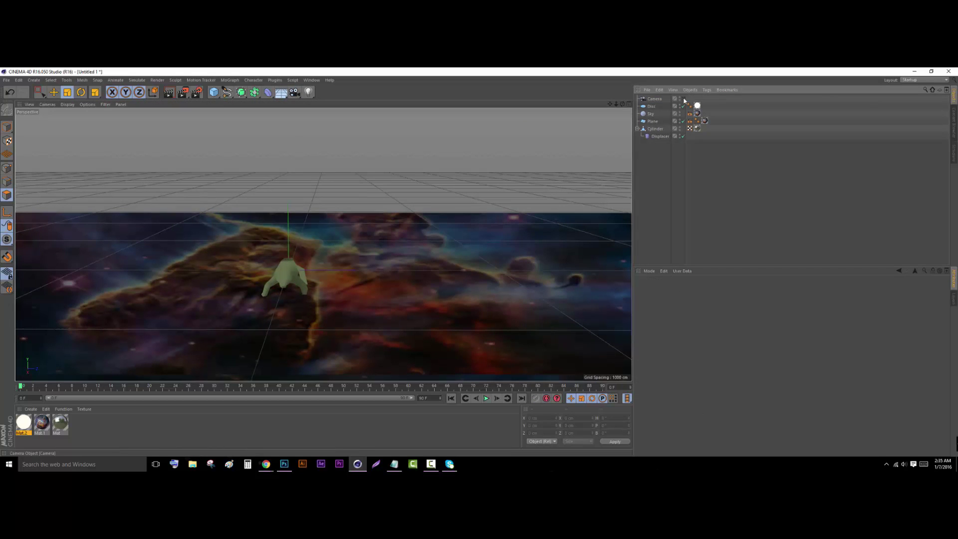
# Set the camera's focal length to 55 mm
pyautogui.click(656, 101)
pyautogui.click(705, 313)
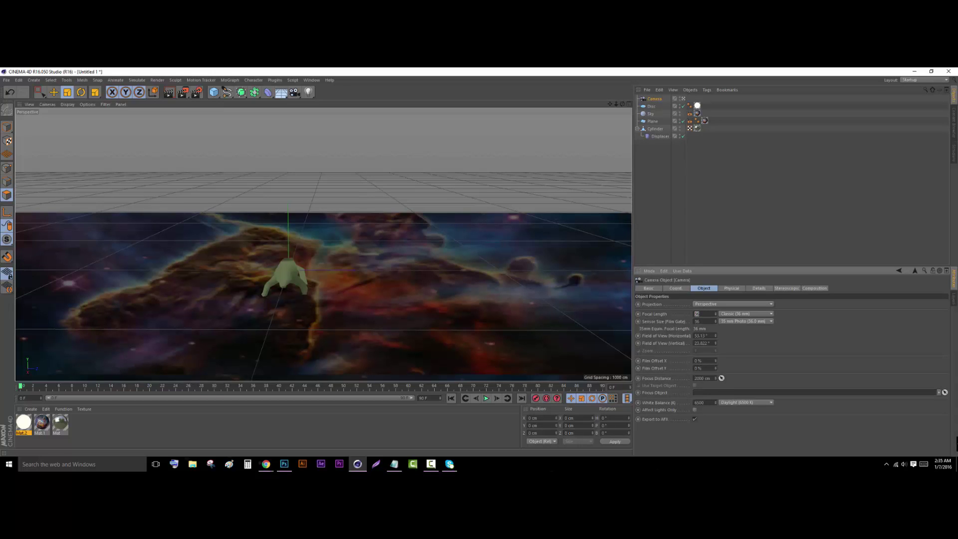
pyautogui.write('55')
pyautogui.press('Return')
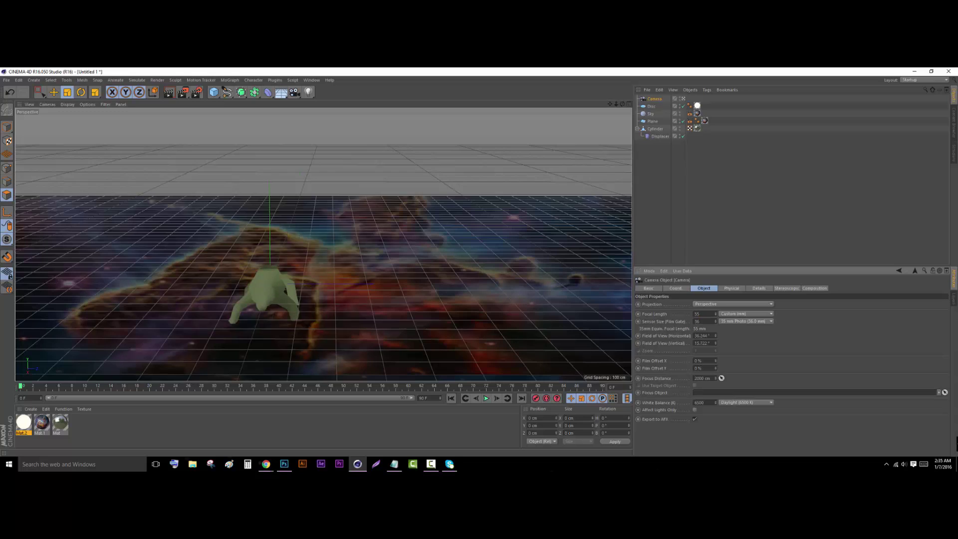
# Switch the renderer to Physical in the render settings and add the Global Illumination effect
pyautogui.moveTo(622, 104)
pyautogui.mouseDown()
pyautogui.moveTo(639, 94)
pyautogui.moveTo(625, 90)
pyautogui.moveTo(614, 104)
pyautogui.moveTo(731, 64)
pyautogui.moveTo(623, 108)
pyautogui.moveTo(621, 120)
pyautogui.mouseUp()
pyautogui.click(654, 129)
pyautogui.click(160, 80)
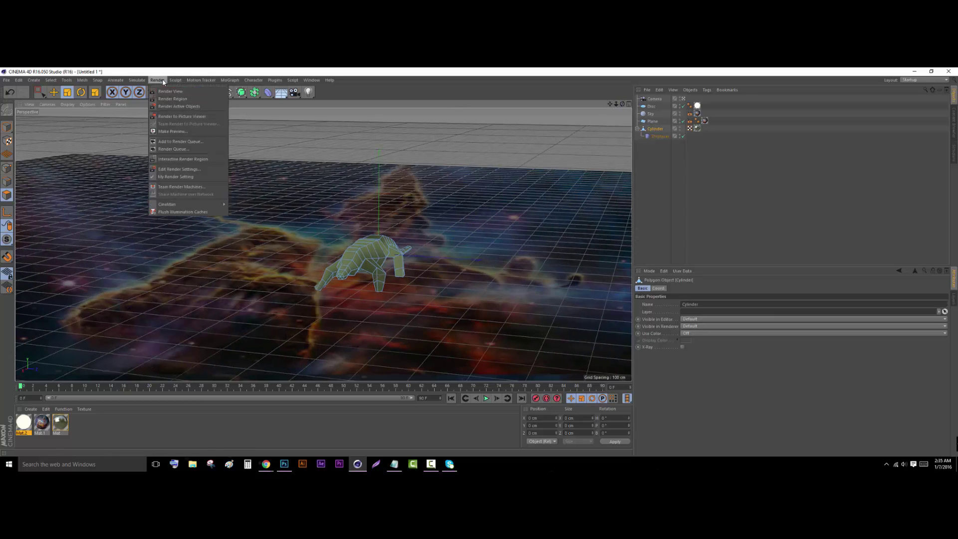
pyautogui.click(190, 170)
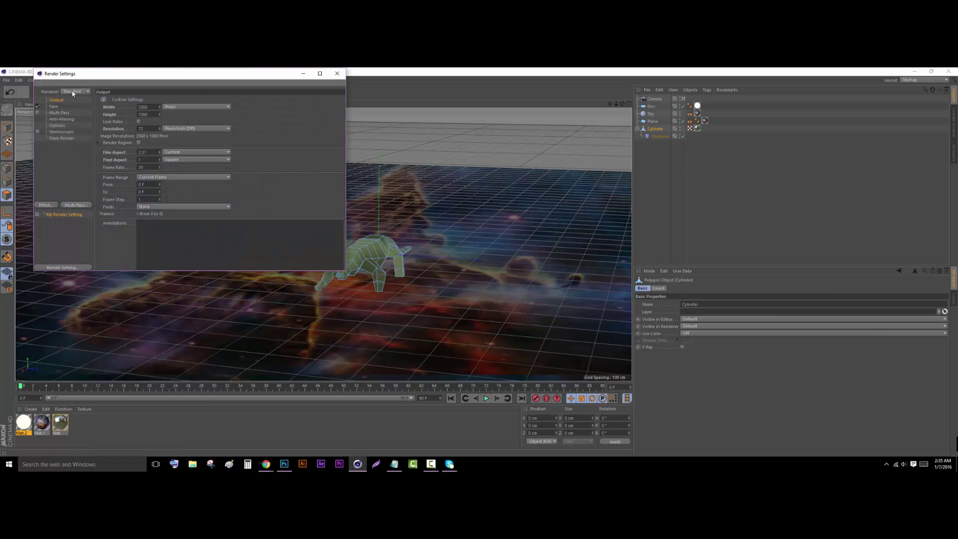
pyautogui.click(72, 92)
pyautogui.click(75, 109)
pyautogui.click(46, 206)
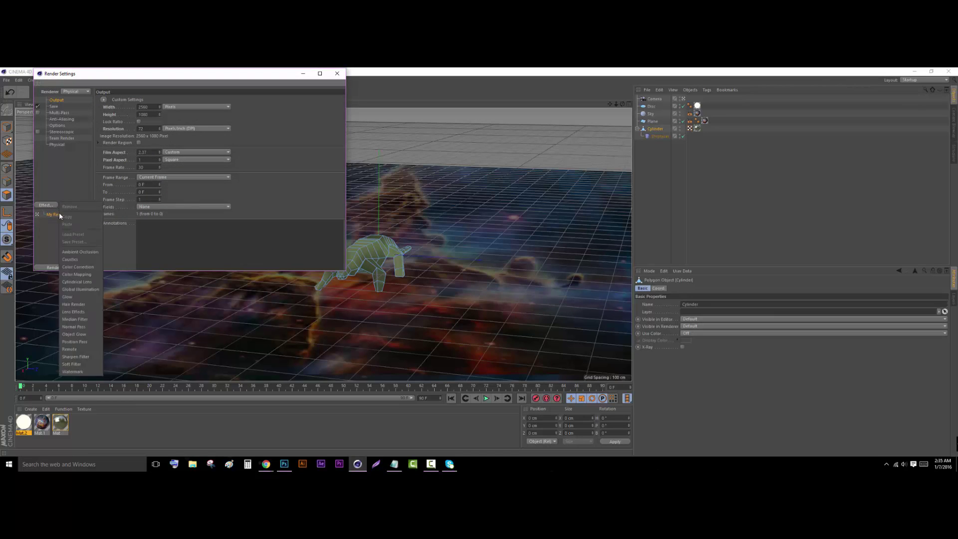
pyautogui.click(80, 290)
# Check the Illumination settings of the luminous white material Mat.2 and close its editor
pyautogui.doubleClick(24, 422)
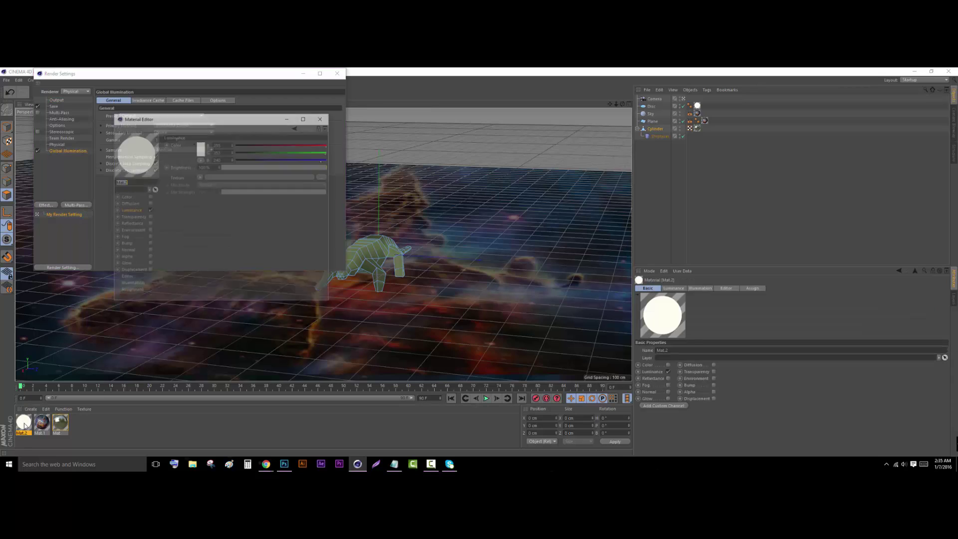
pyautogui.click(131, 285)
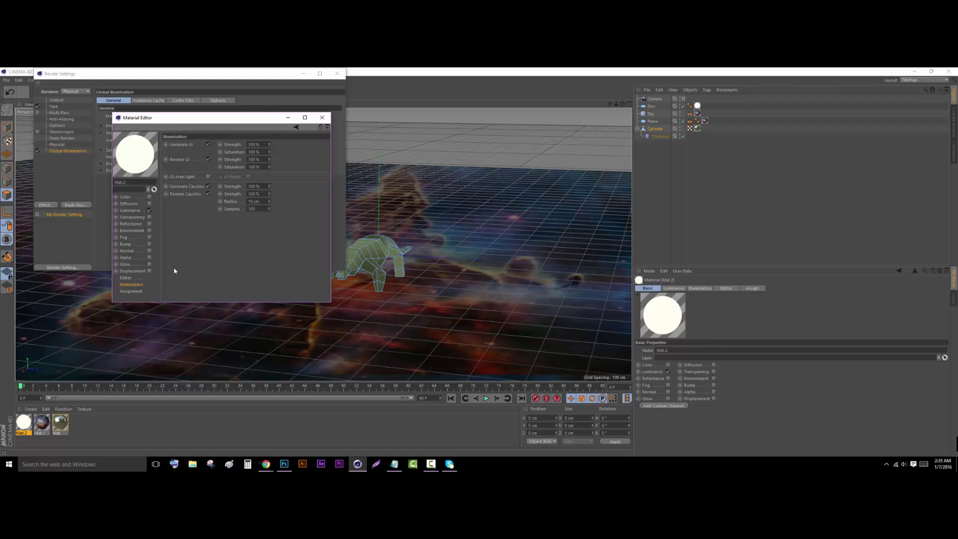
pyautogui.click(322, 117)
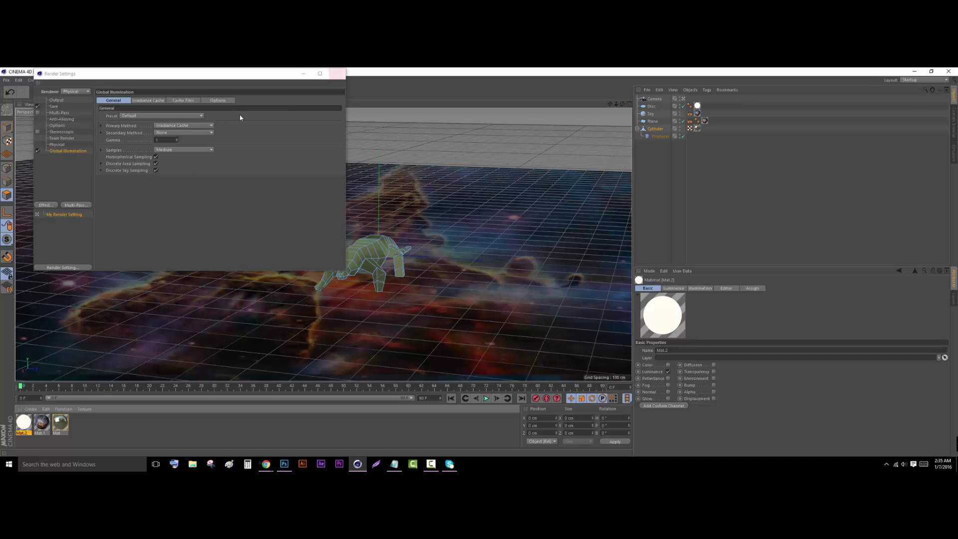
# Set the Physical renderer's sampler to Fixed and close the render settings
pyautogui.click(58, 144)
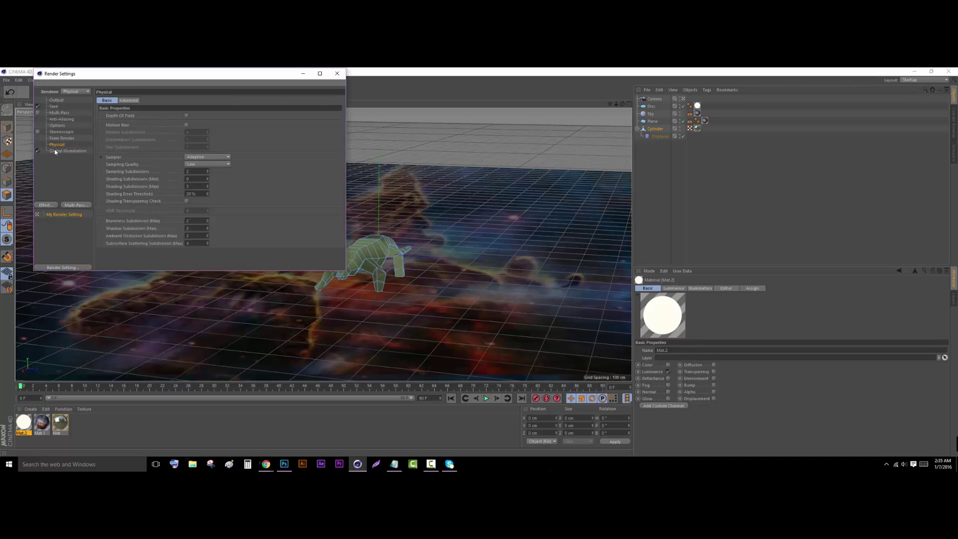
pyautogui.click(215, 158)
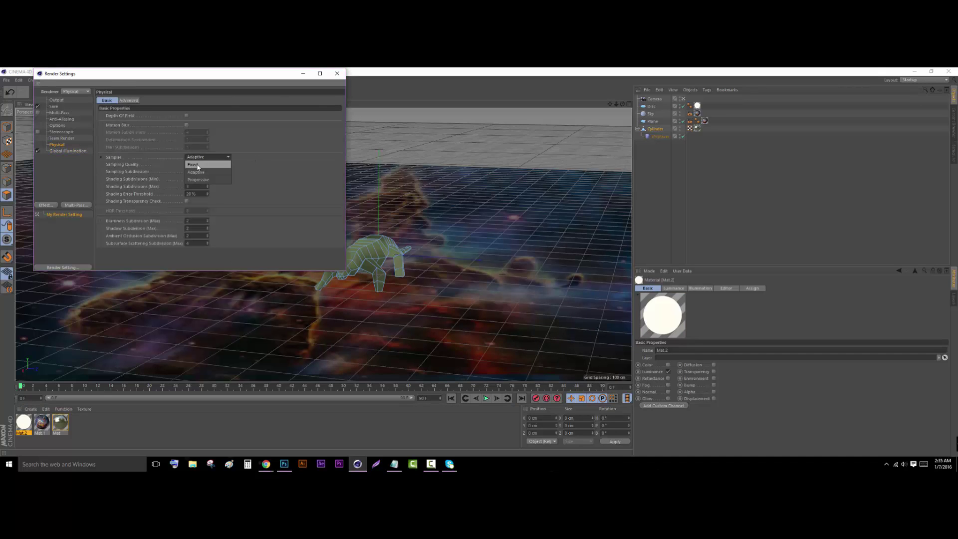
pyautogui.click(197, 165)
pyautogui.click(337, 73)
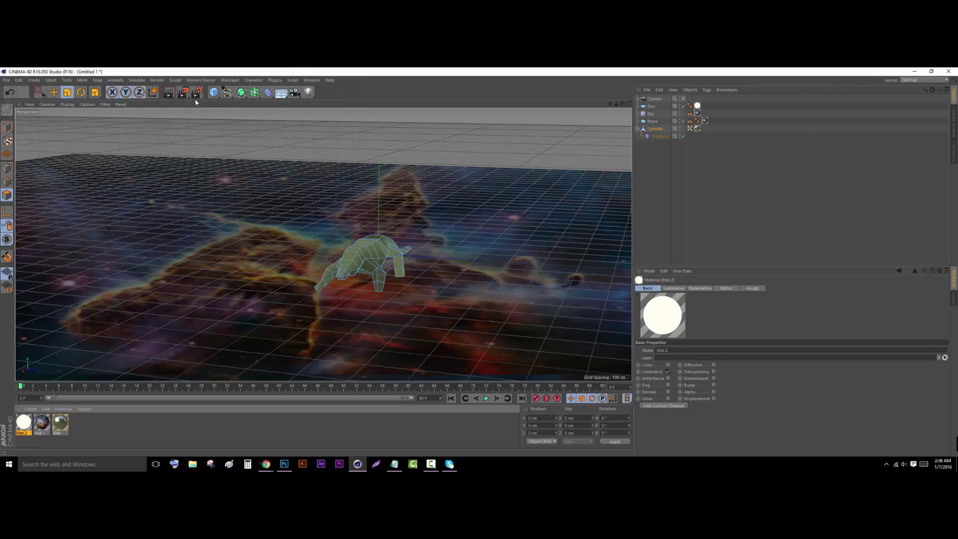
# Render the current view from two different angles around the dragon to preview its lighting and reflections
pyautogui.click(170, 93)
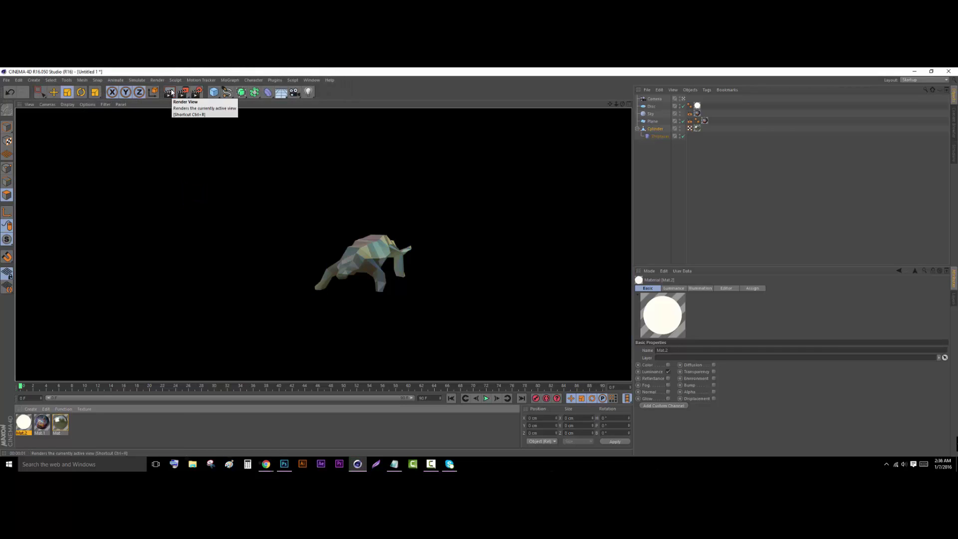
pyautogui.click(712, 213)
pyautogui.moveTo(623, 105); pyautogui.dragTo(699, 92)
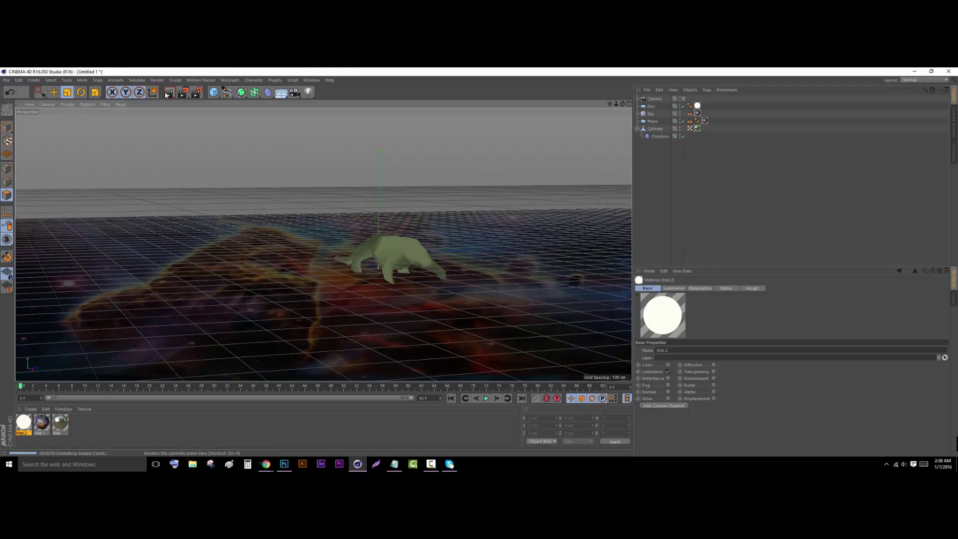
pyautogui.click(166, 95)
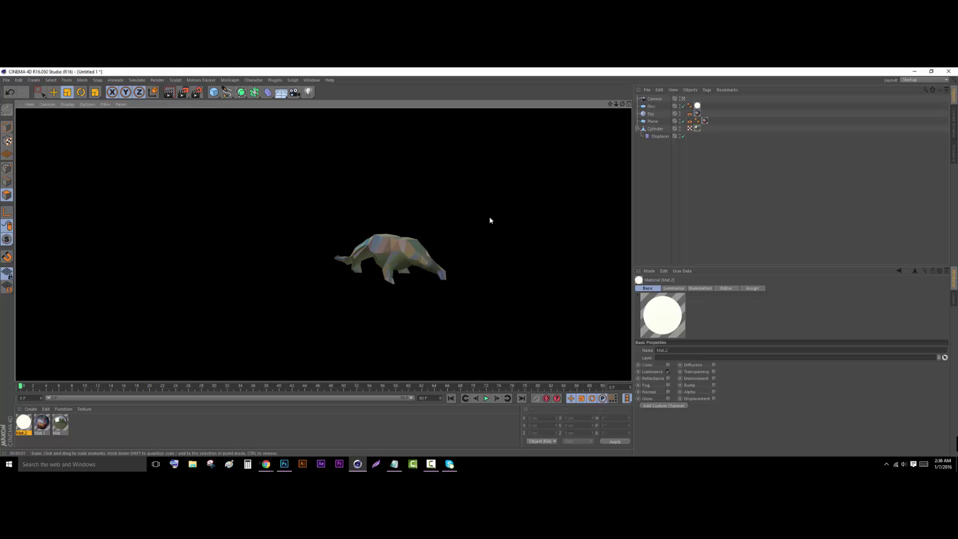
pyautogui.click(657, 160)
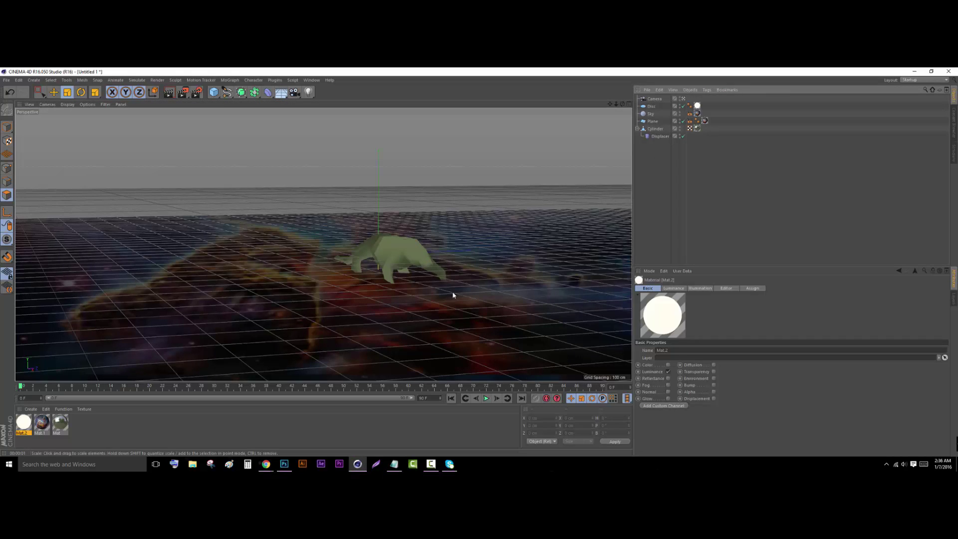
# Test-render the view with Seen by Camera enabled in the Plane's Compositing tag, and disable the option again
pyautogui.click(690, 122)
pyautogui.click(679, 327)
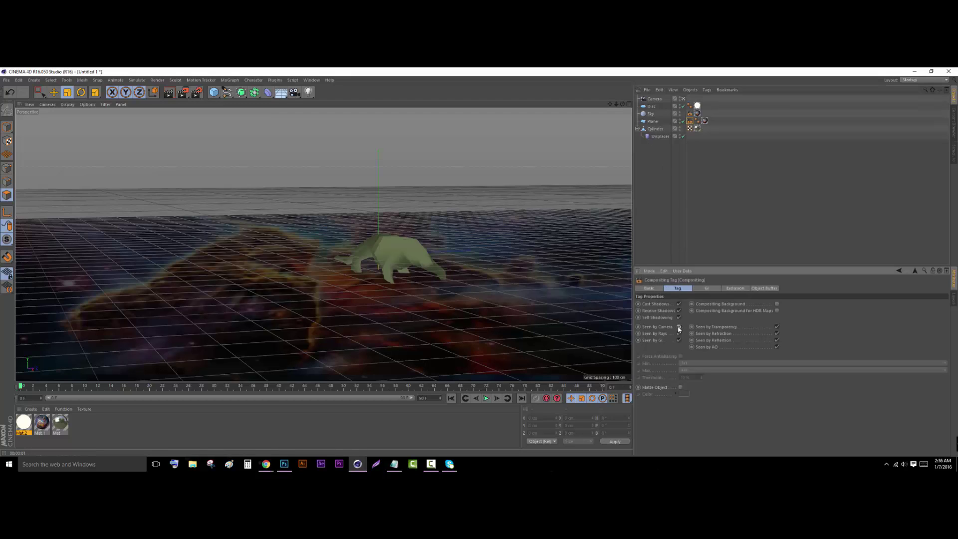
pyautogui.click(169, 93)
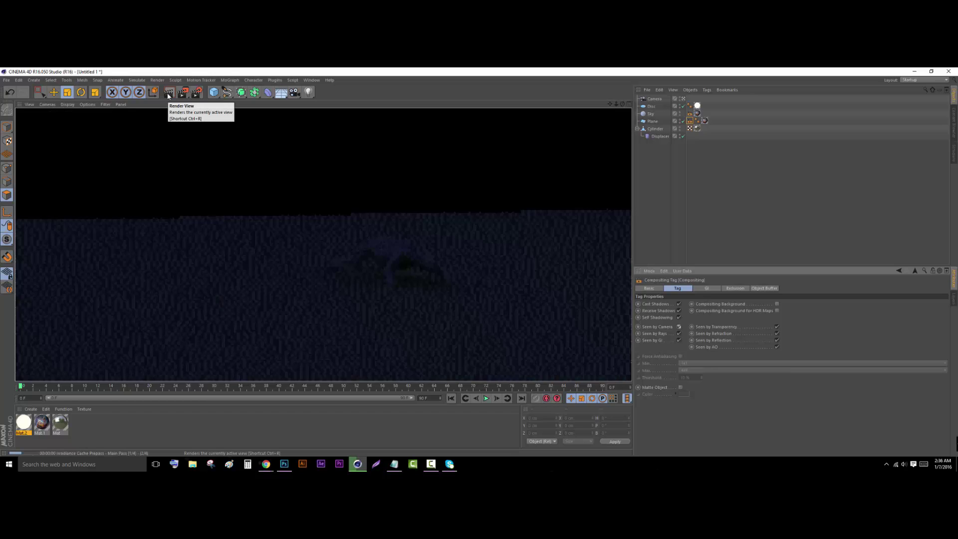
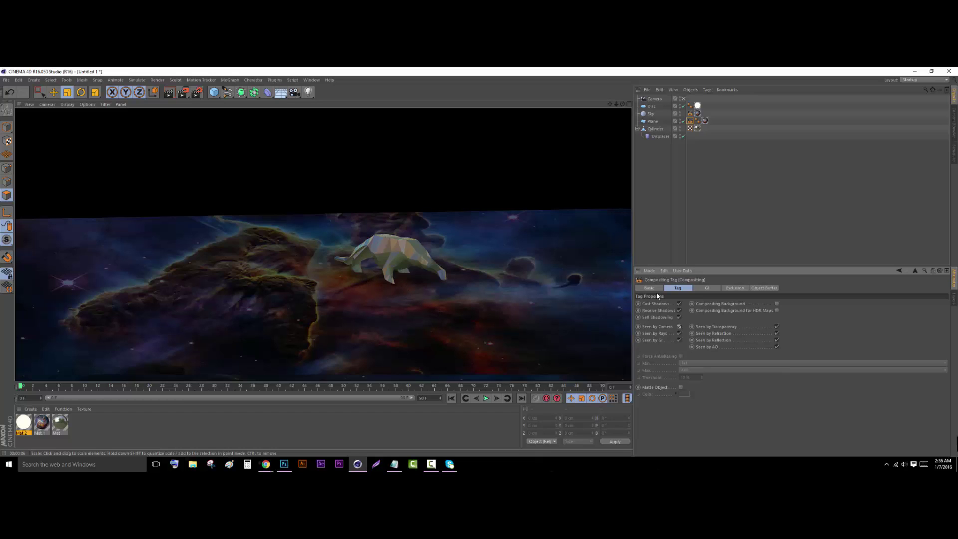
pyautogui.click(679, 328)
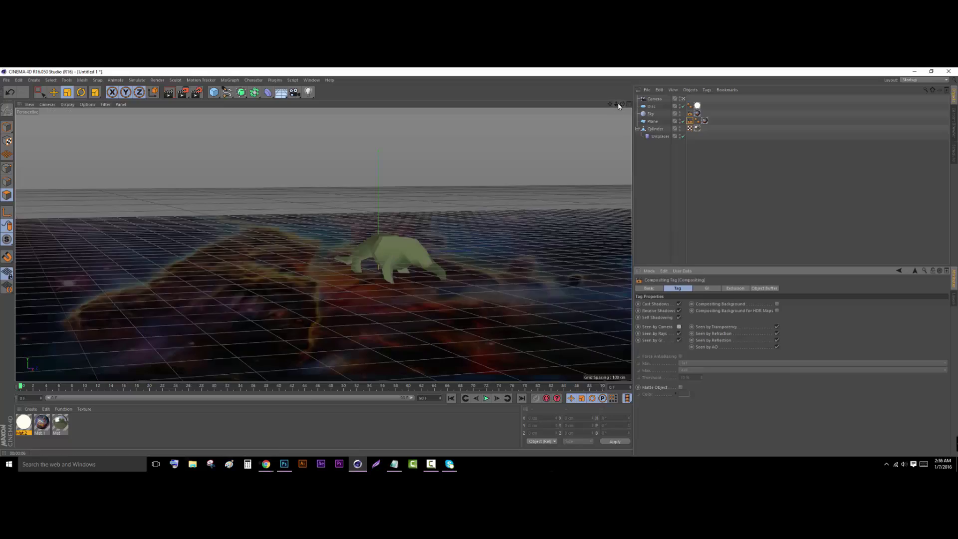
# Create a new default material and delete the ground Plane along with its nebula texture and Compositing tags
pyautogui.moveTo(616, 104); pyautogui.dragTo(362, 251)
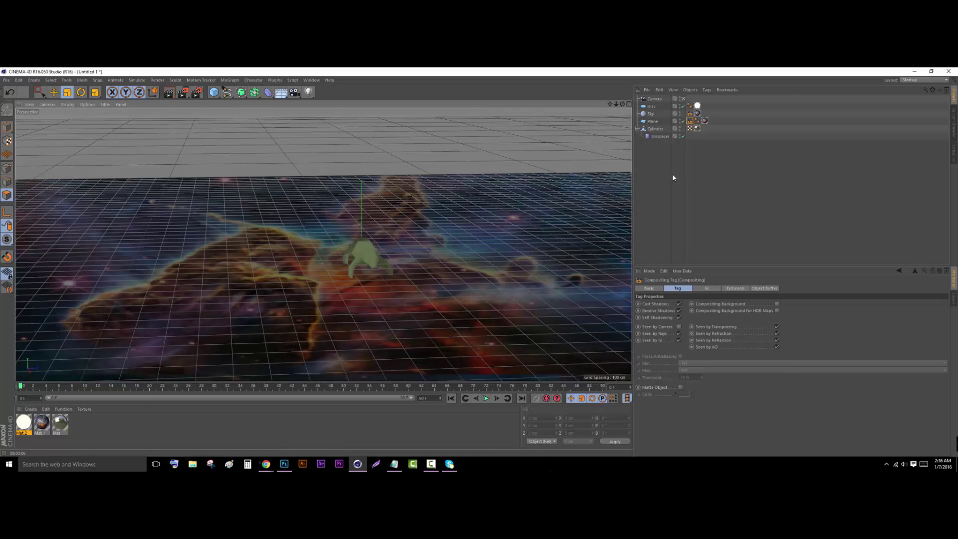
pyautogui.click(704, 121)
pyautogui.press('Delete')
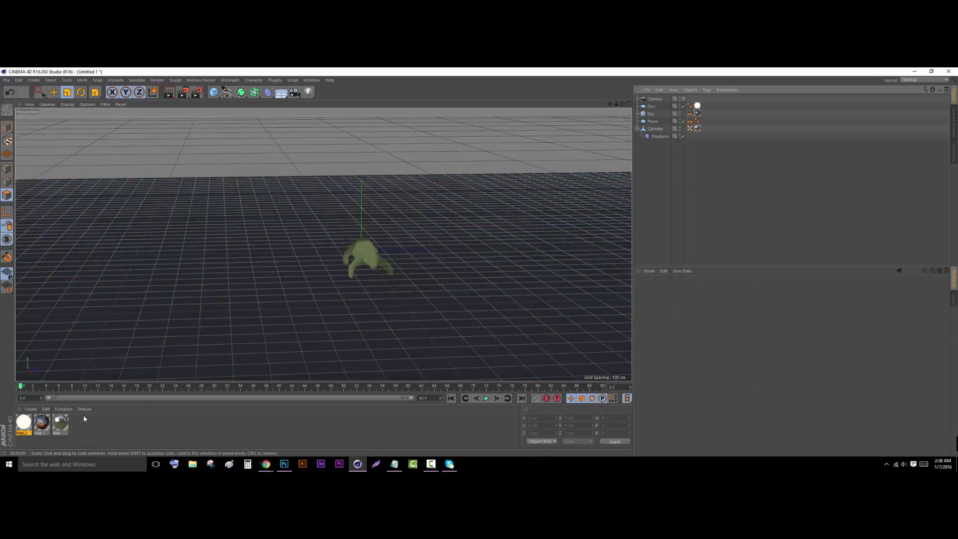
pyautogui.doubleClick(100, 434)
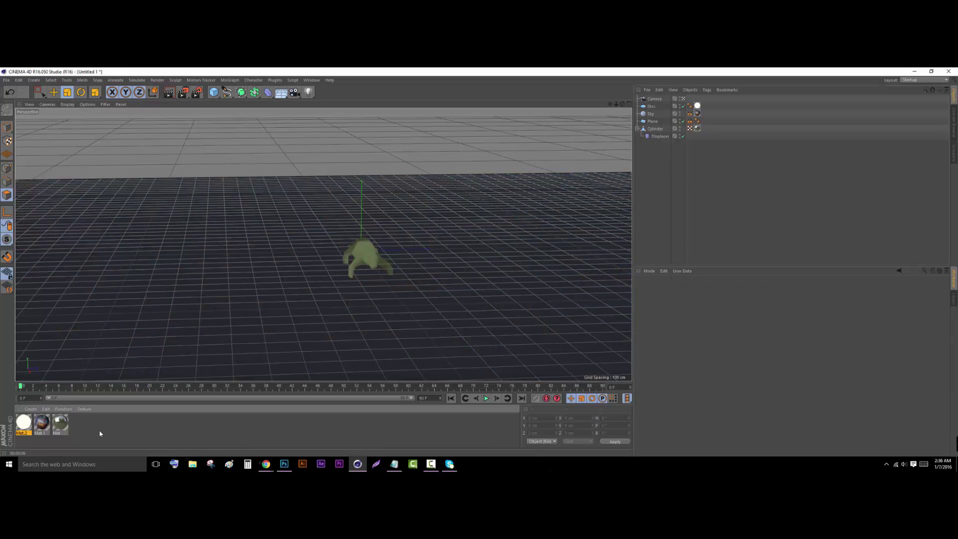
pyautogui.click(691, 122)
pyautogui.press('Delete')
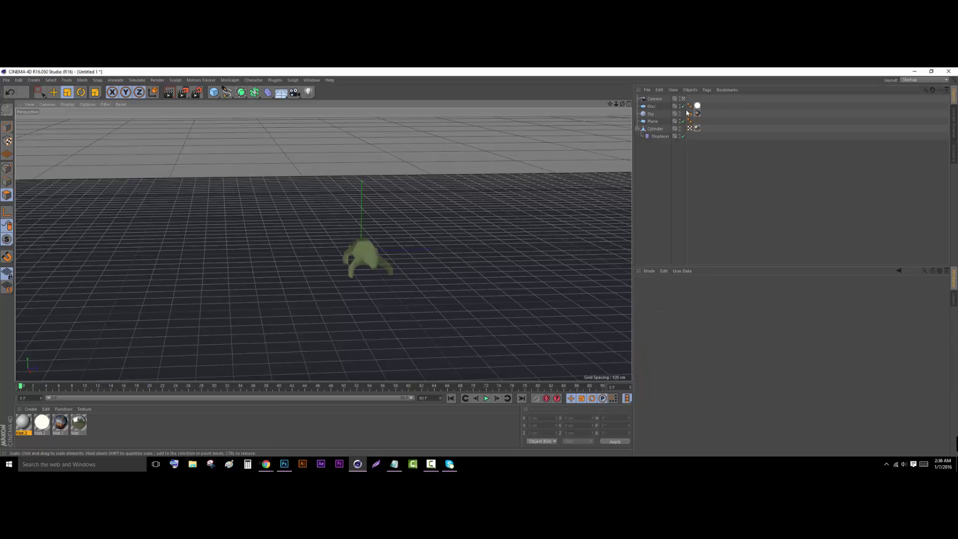
pyautogui.click(653, 122)
pyautogui.press('Delete')
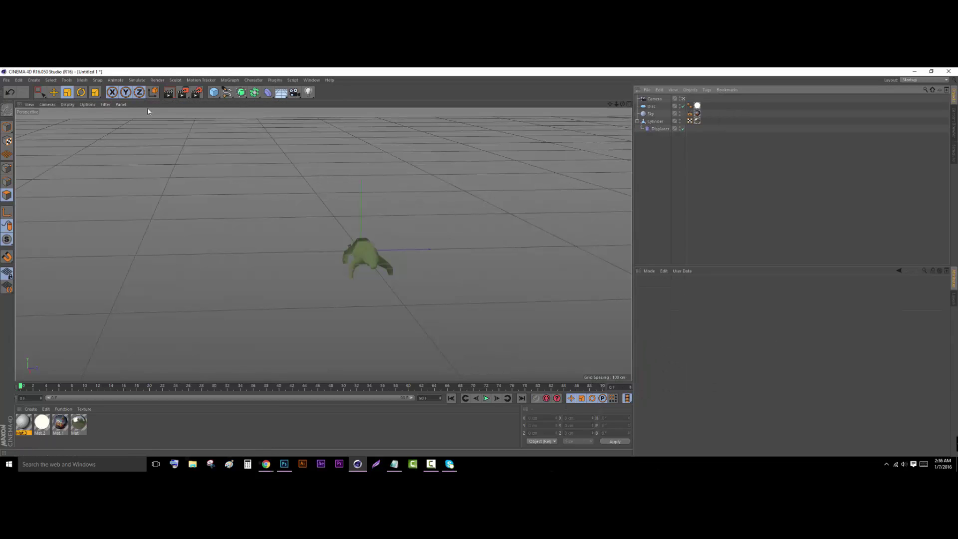
# Add a Landscape object and set its height to 10 cm
pyautogui.click(214, 94)
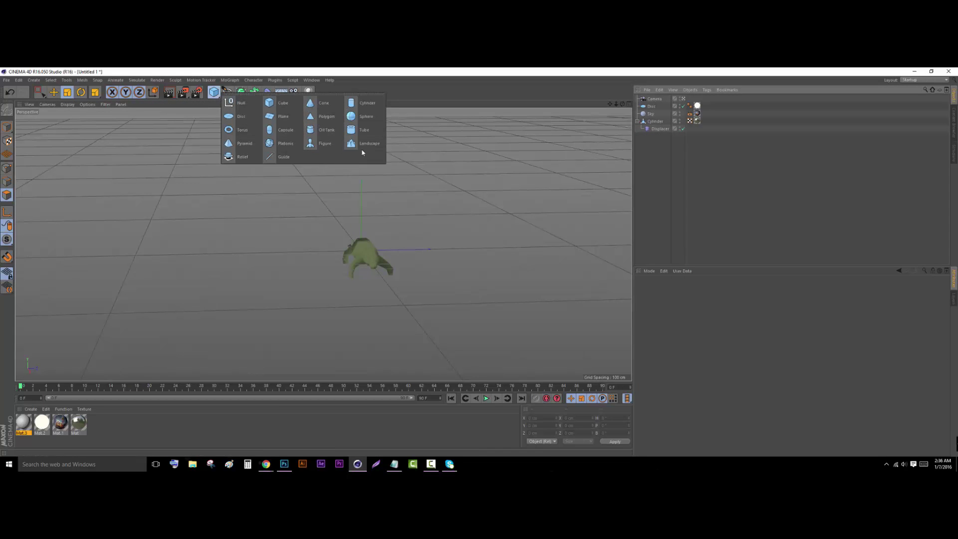
pyautogui.click(364, 144)
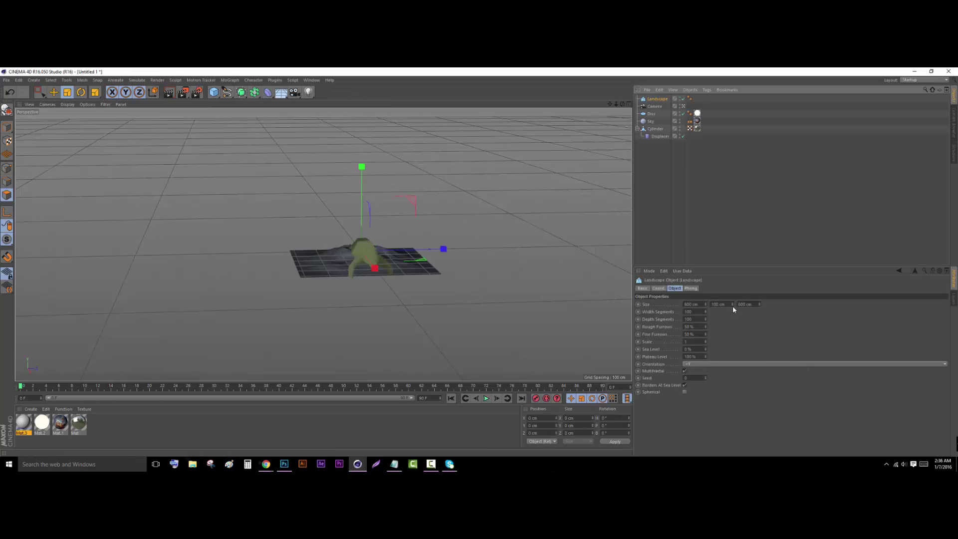
pyautogui.moveTo(733, 305); pyautogui.dragTo(733, 336)
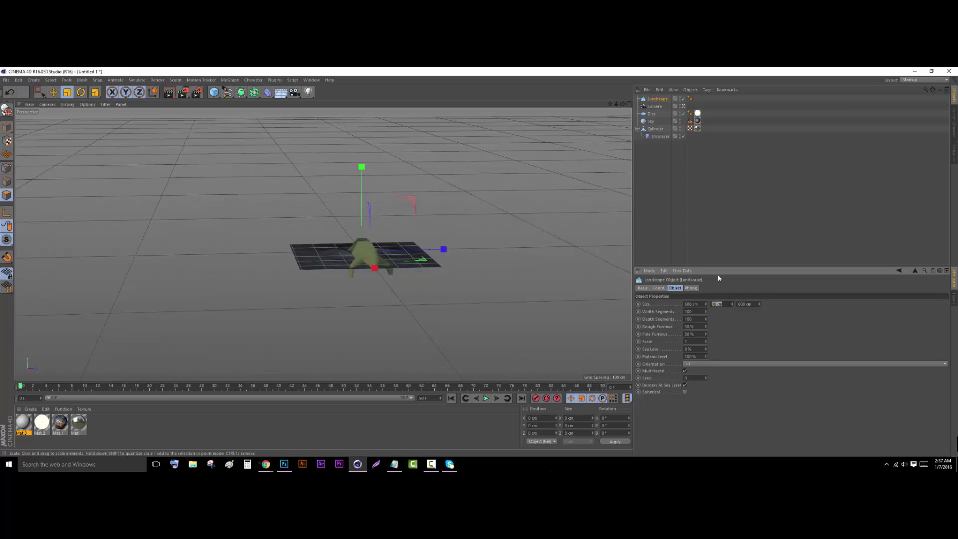
pyautogui.write('10')
pyautogui.press('Return')
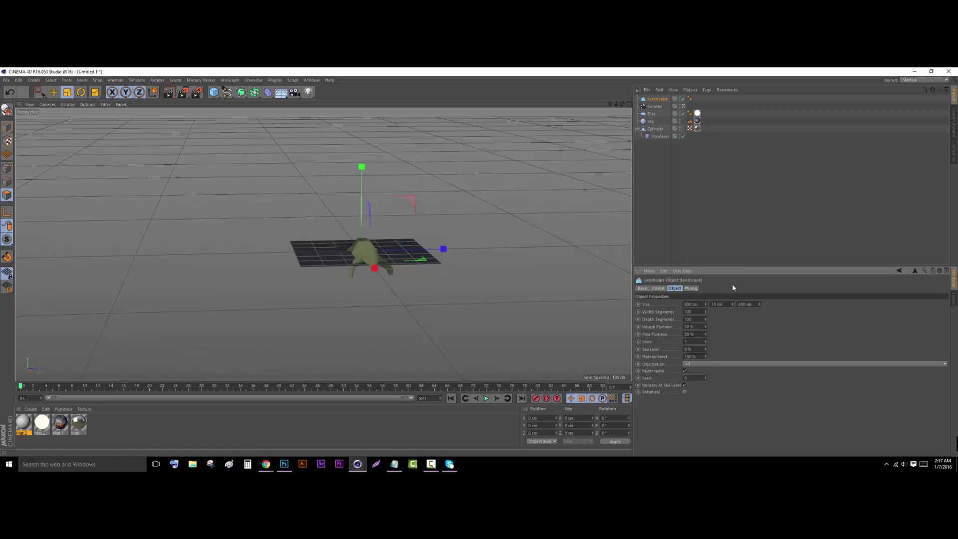
# Scale the Landscape up uniformly to about 5062 cm wide and deep, and set its width and depth segments to 20
pyautogui.moveTo(276, 202); pyautogui.dragTo(444, 313)
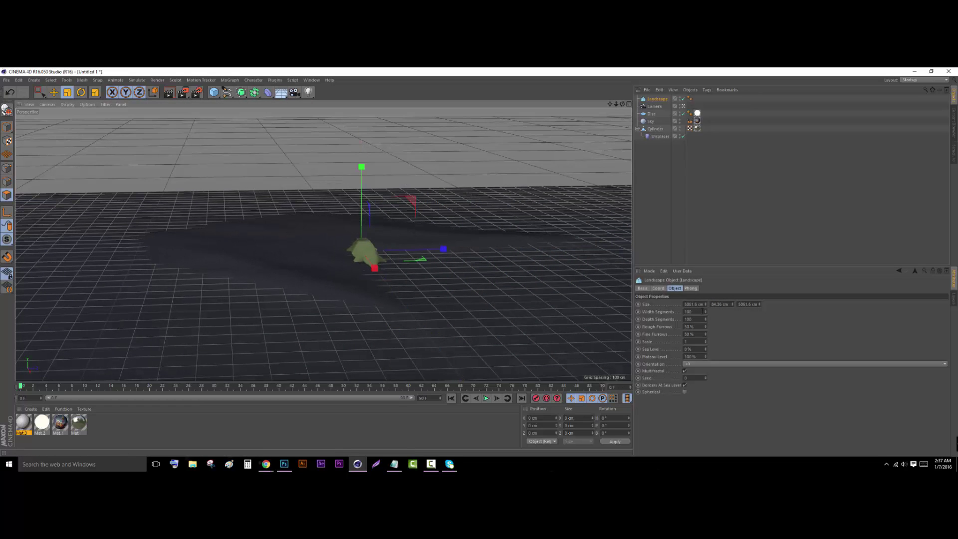
pyautogui.moveTo(685, 312); pyautogui.dragTo(746, 315)
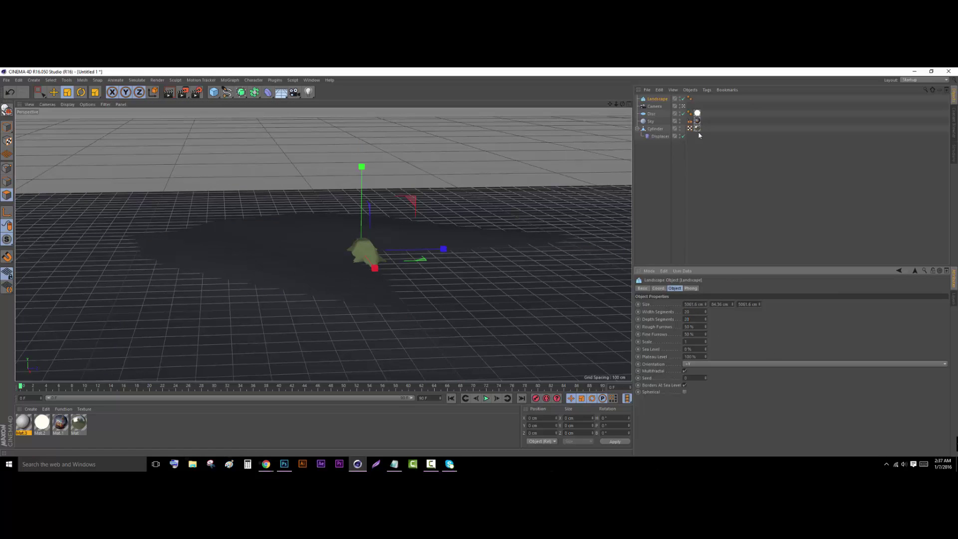
# Delete the Phong tags from the Landscape and the Disc
pyautogui.click(691, 99)
pyautogui.press('Delete')
pyautogui.click(691, 115)
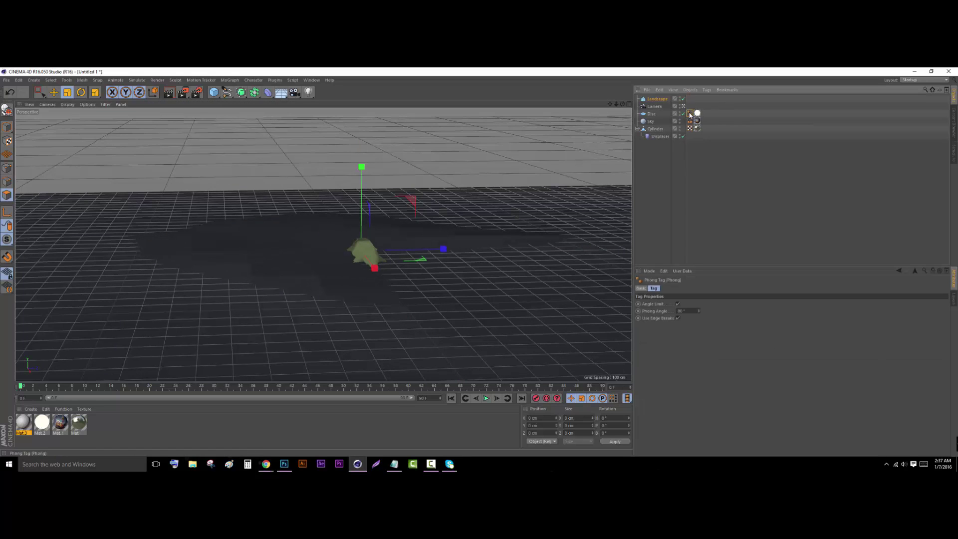
pyautogui.press('Delete')
pyautogui.click(720, 234)
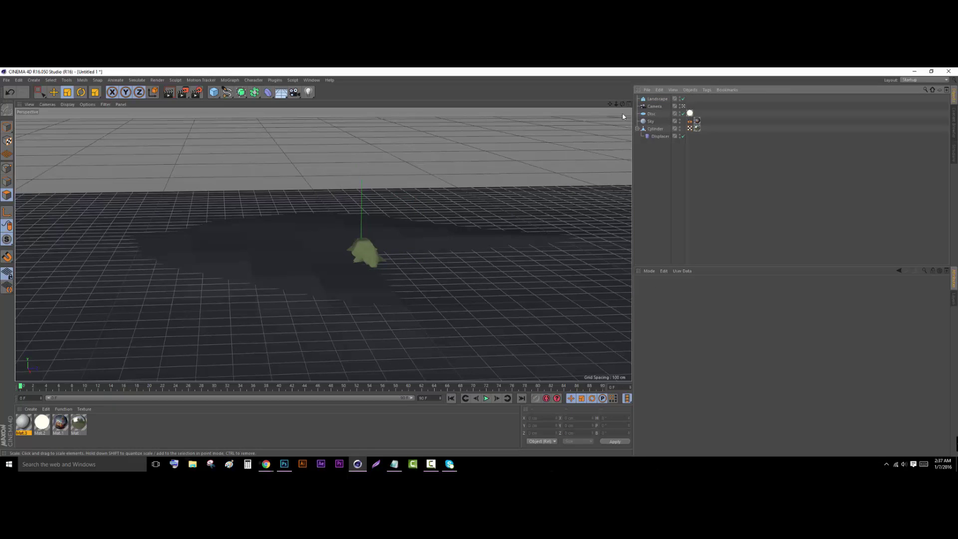
# Raise the Landscape's height to about 342 cm and change its seed until the dragon's legs stand clear of the terrain
pyautogui.moveTo(623, 104); pyautogui.dragTo(618, 89)
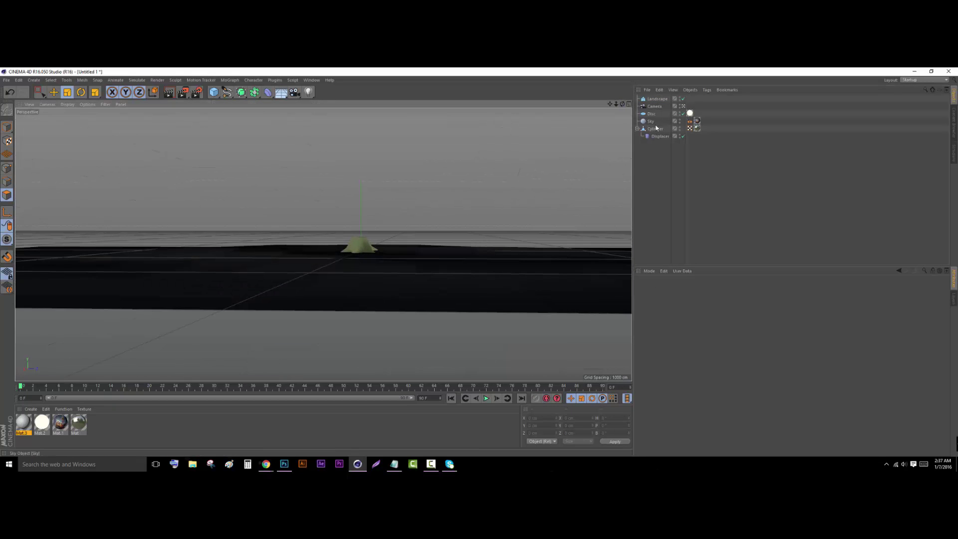
pyautogui.click(657, 99)
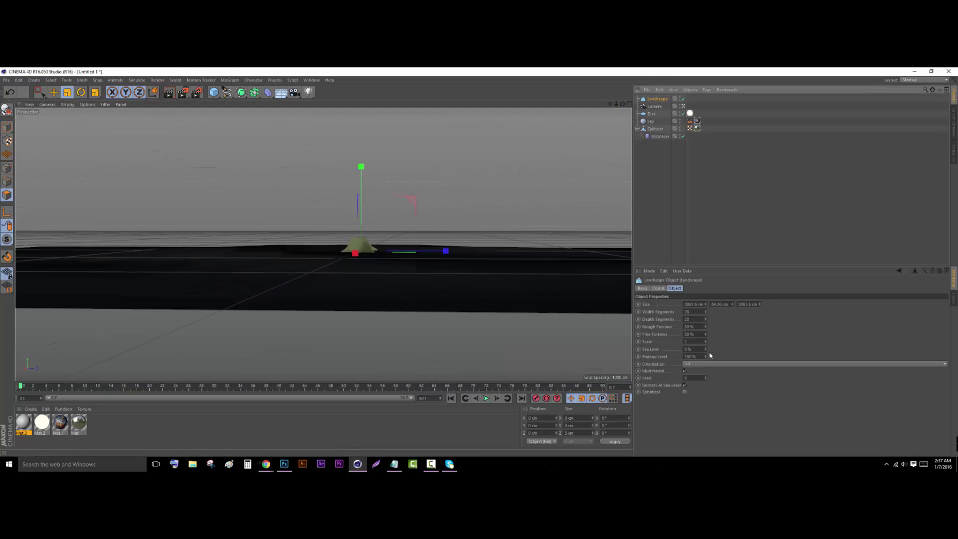
pyautogui.moveTo(733, 304); pyautogui.dragTo(732, 207)
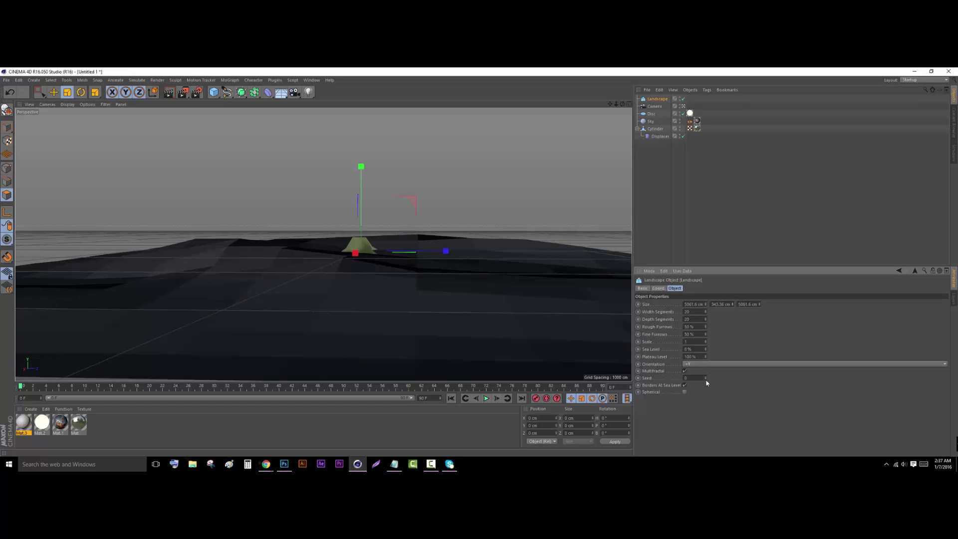
pyautogui.moveTo(707, 381); pyautogui.dragTo(708, 376)
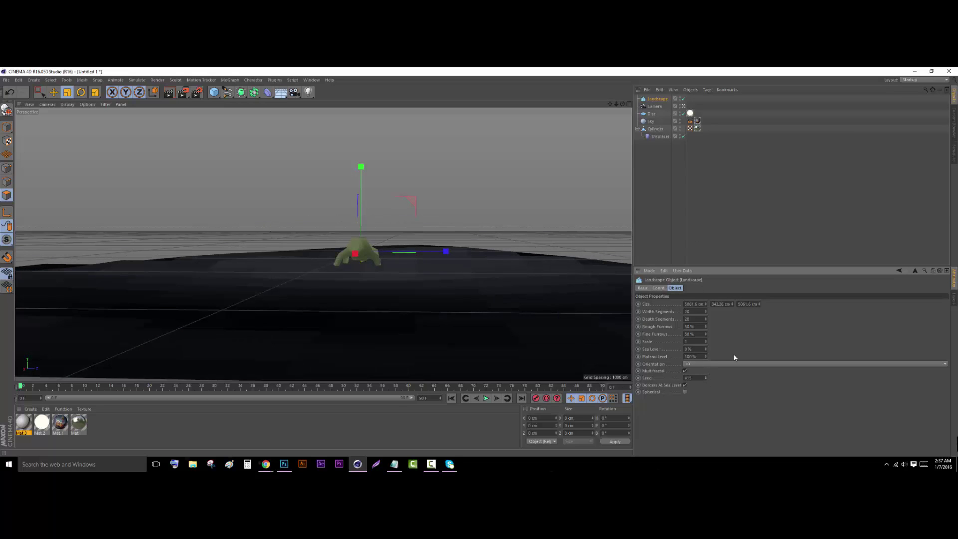
pyautogui.moveTo(623, 104); pyautogui.dragTo(574, 118)
pyautogui.scroll(-5, 323, 243)
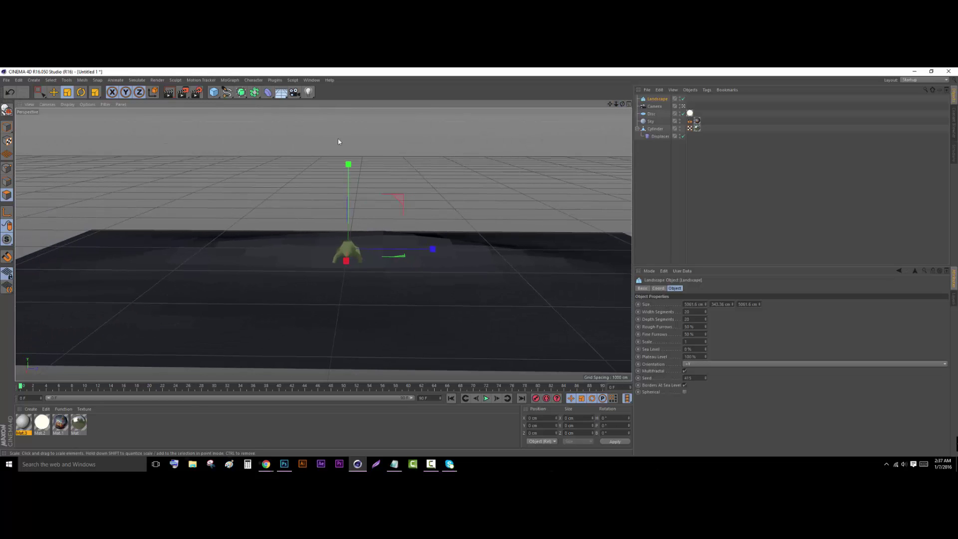
# Move the Landscape straight upward so that its surface rises over the dragon
pyautogui.click(54, 93)
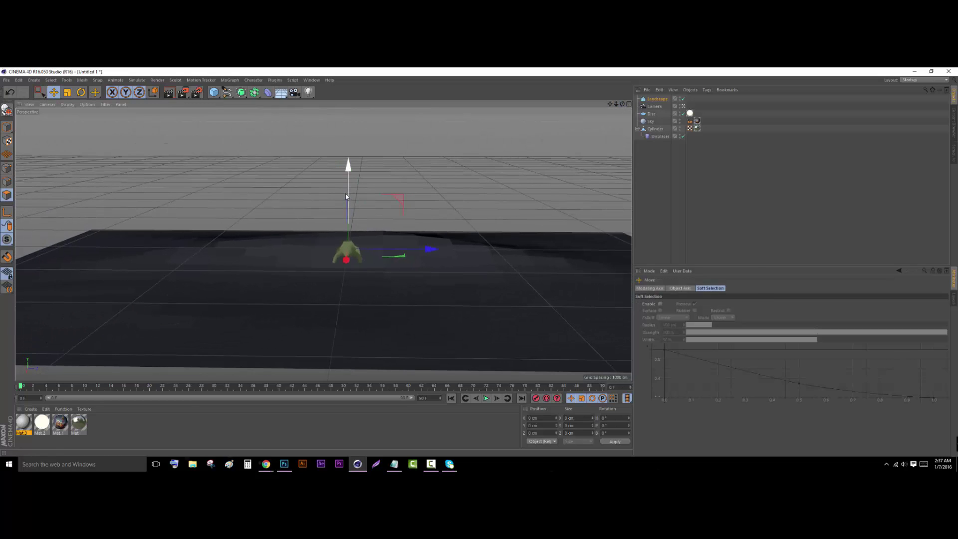
pyautogui.moveTo(348, 196); pyautogui.dragTo(346, 170)
pyautogui.moveTo(346, 163); pyautogui.dragTo(345, 164)
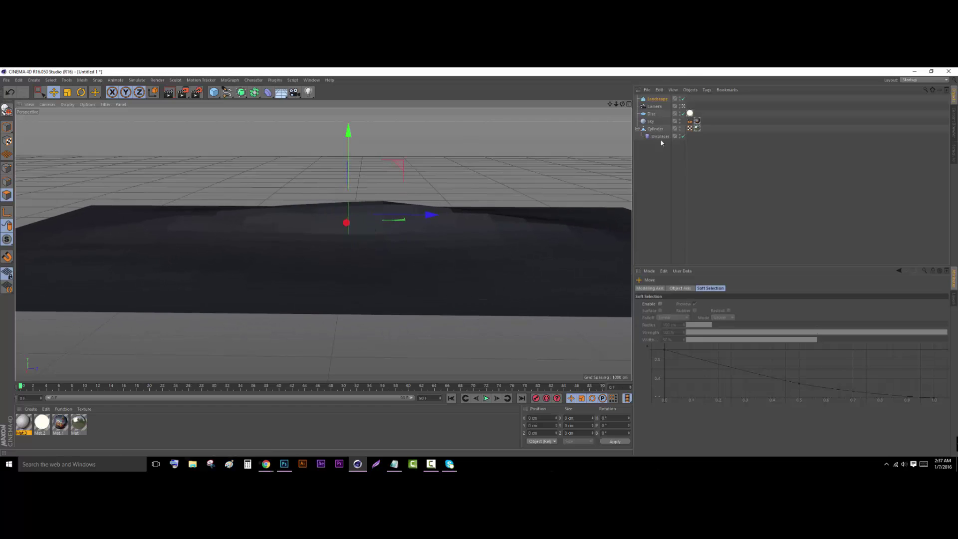
# Move the whole dragon (Cylinder) up to about Y 138 cm and forward to about X 602 cm on the Landscape
pyautogui.click(655, 130)
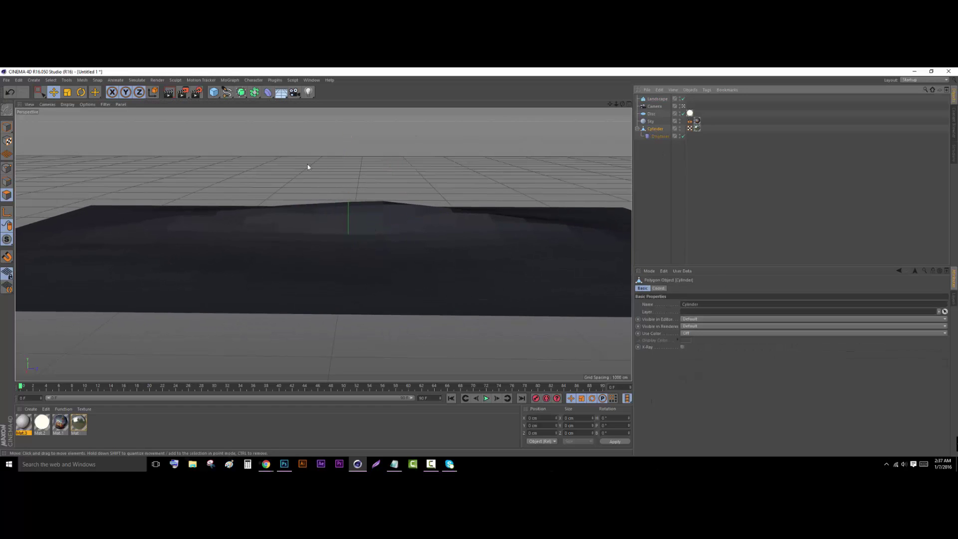
pyautogui.click(7, 127)
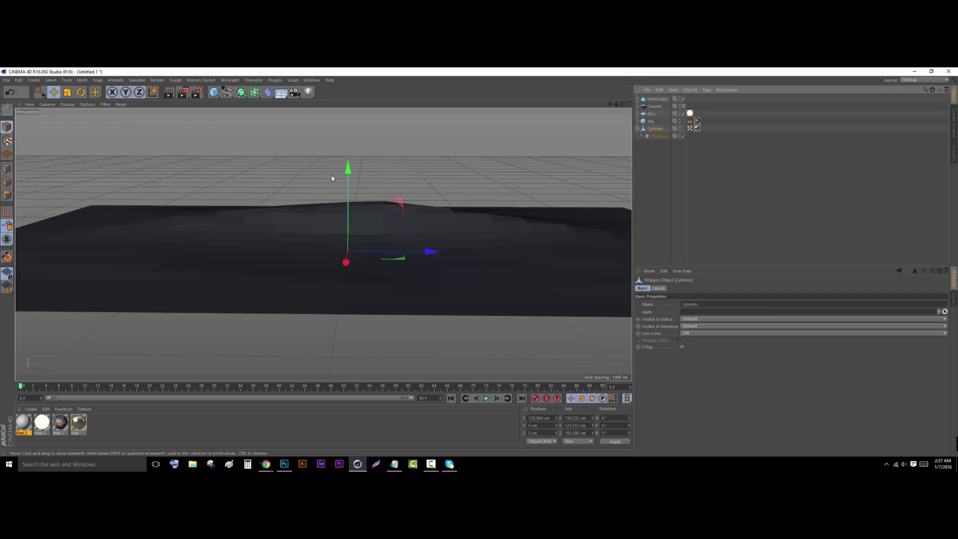
pyautogui.moveTo(349, 167); pyautogui.dragTo(355, 133)
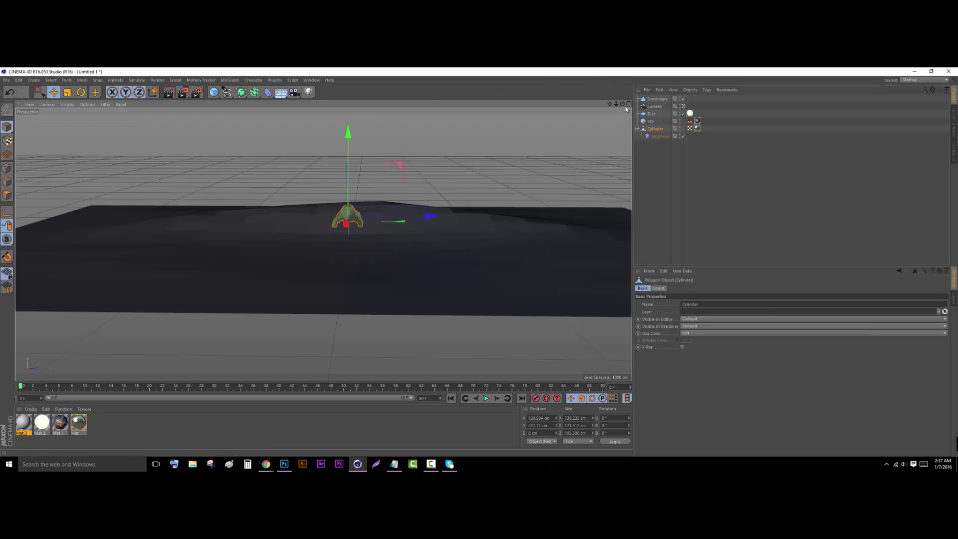
pyautogui.moveTo(623, 104); pyautogui.dragTo(682, 85)
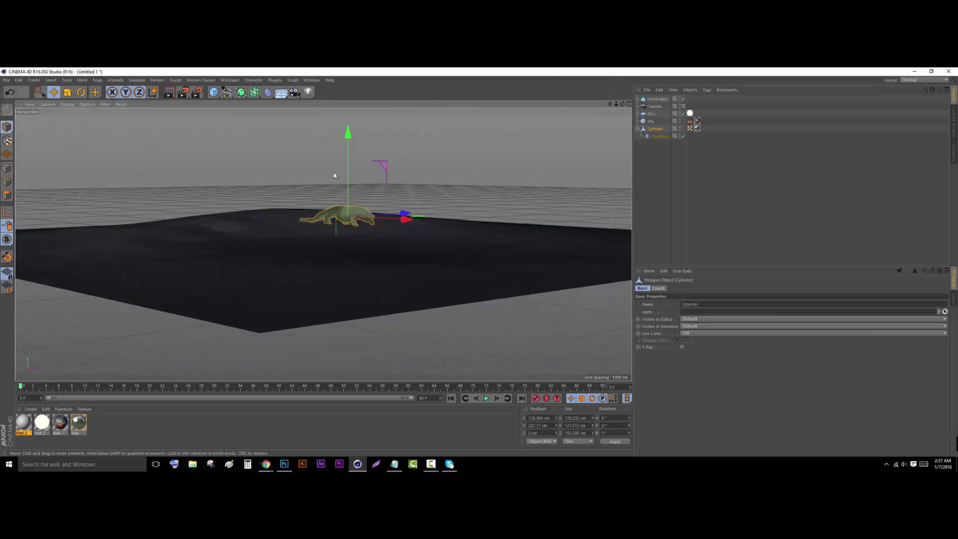
pyautogui.moveTo(348, 167); pyautogui.dragTo(349, 182)
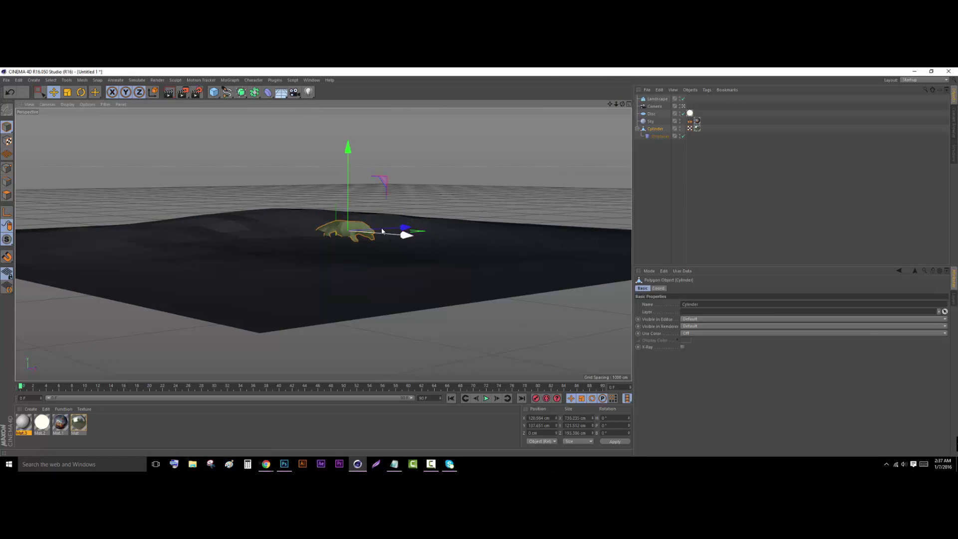
pyautogui.moveTo(383, 234); pyautogui.dragTo(432, 259)
# Lower the Landscape to about Y 219 cm so that the dragon's feet meet the ground
pyautogui.moveTo(622, 105); pyautogui.dragTo(560, 86)
pyautogui.click(629, 105)
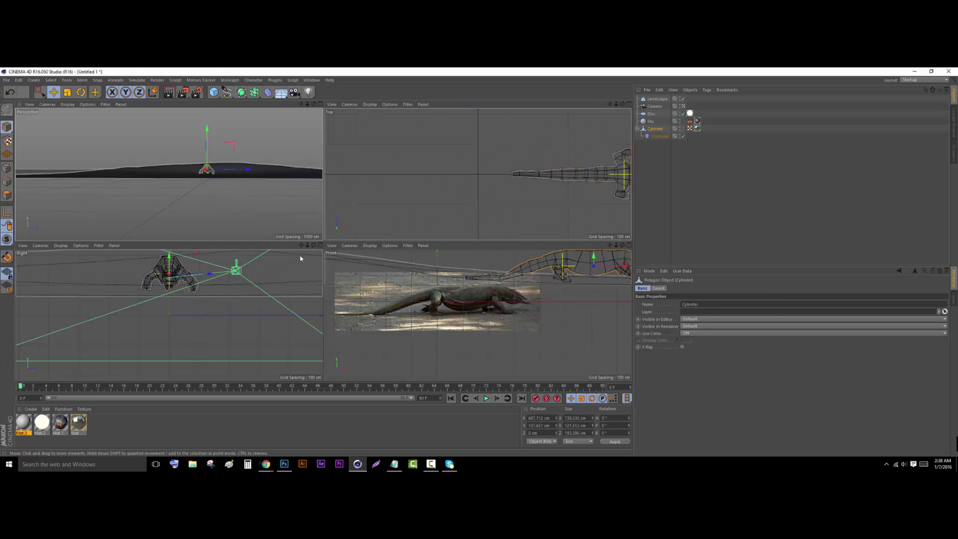
pyautogui.moveTo(301, 245); pyautogui.dragTo(334, 279)
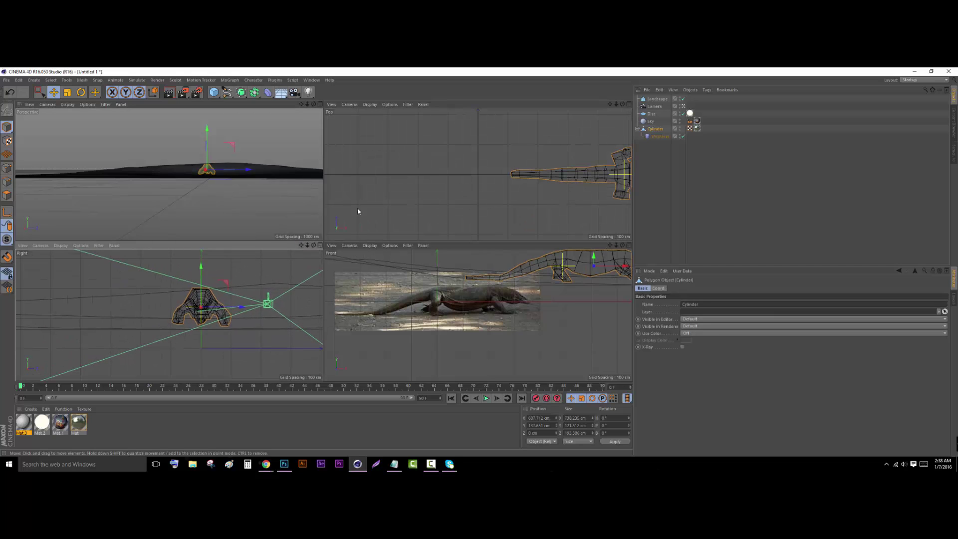
pyautogui.click(649, 99)
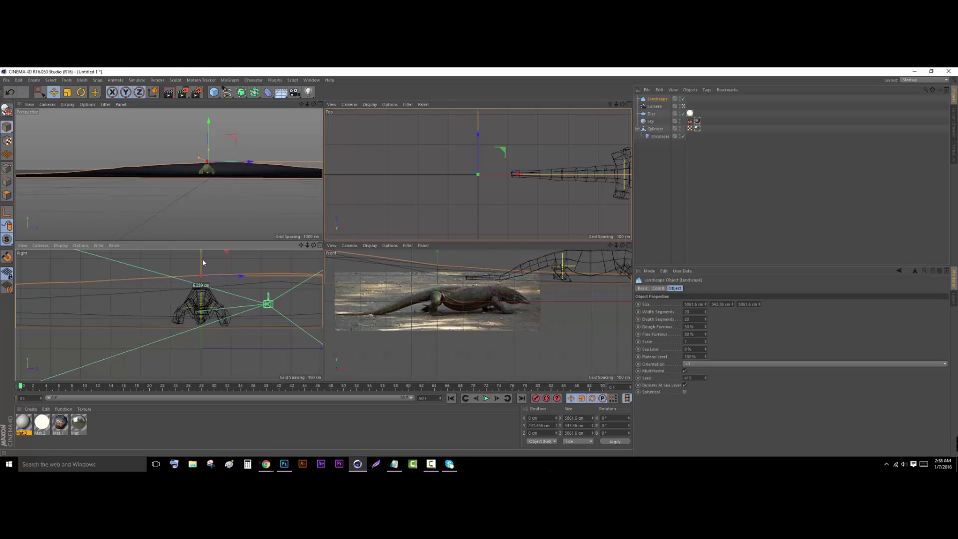
pyautogui.moveTo(204, 261); pyautogui.dragTo(202, 269)
pyautogui.scroll(10, 208, 183)
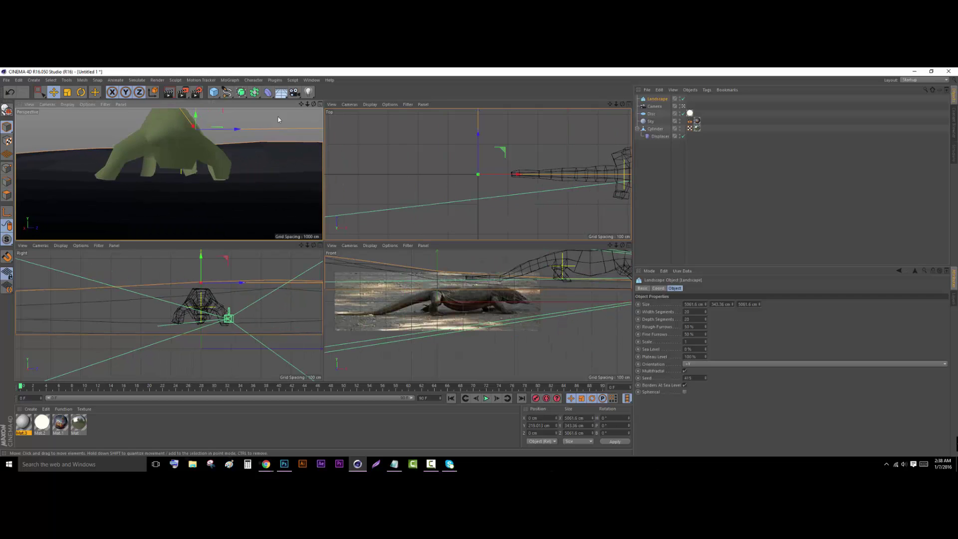
pyautogui.scroll(-8, 242, 155)
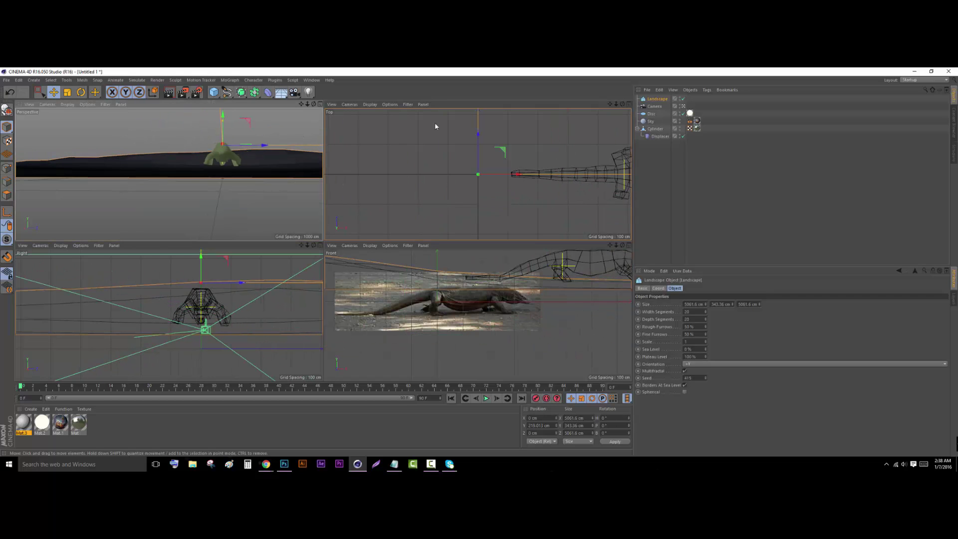
# Duplicate the Landscape, give the copy a different seed and raise its height to about 2046 cm to form a mountain
pyautogui.click(320, 105)
pyautogui.moveTo(623, 104)
pyautogui.mouseDown()
pyautogui.moveTo(636, 131)
pyautogui.moveTo(622, 105)
pyautogui.mouseUp()
pyautogui.scroll(-5, 323, 245)
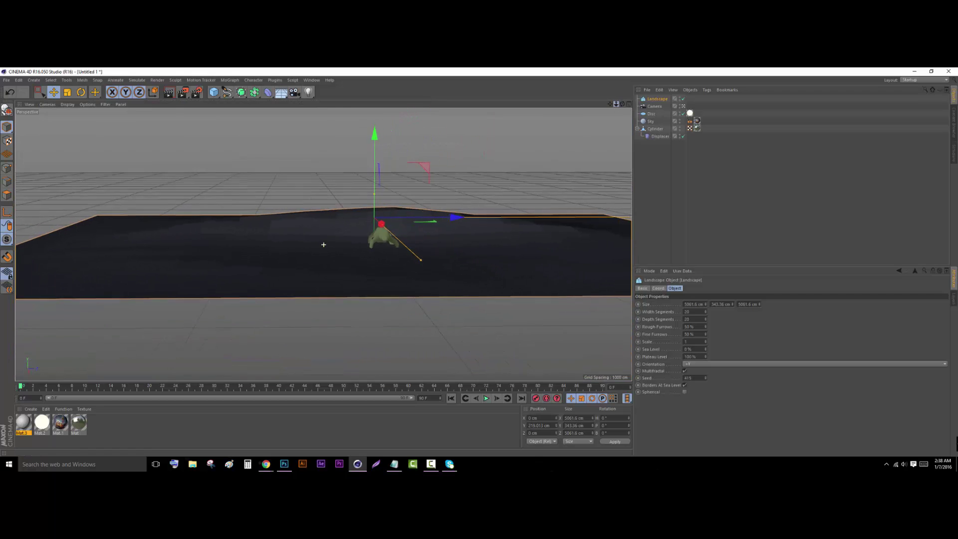
pyautogui.click(656, 102)
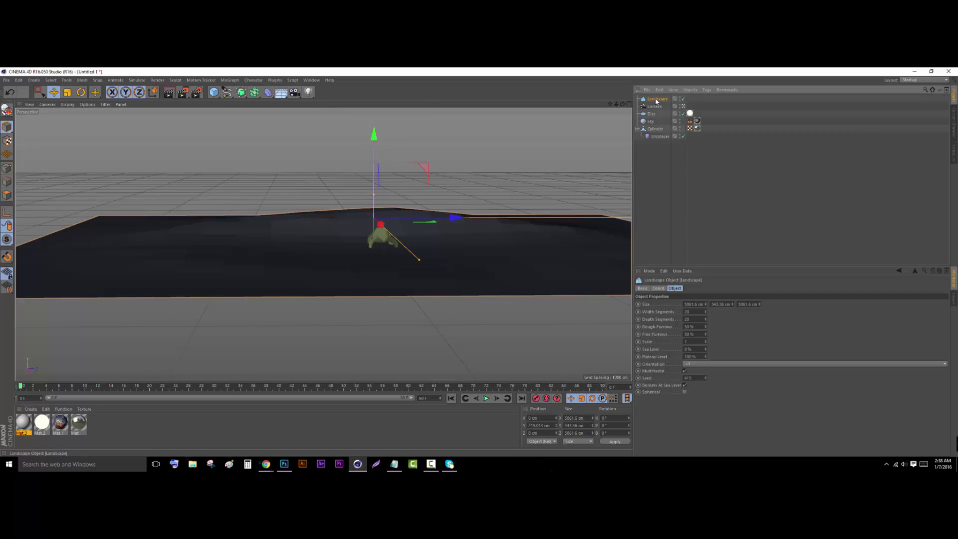
pyautogui.hotkey('ctrl', 'v')
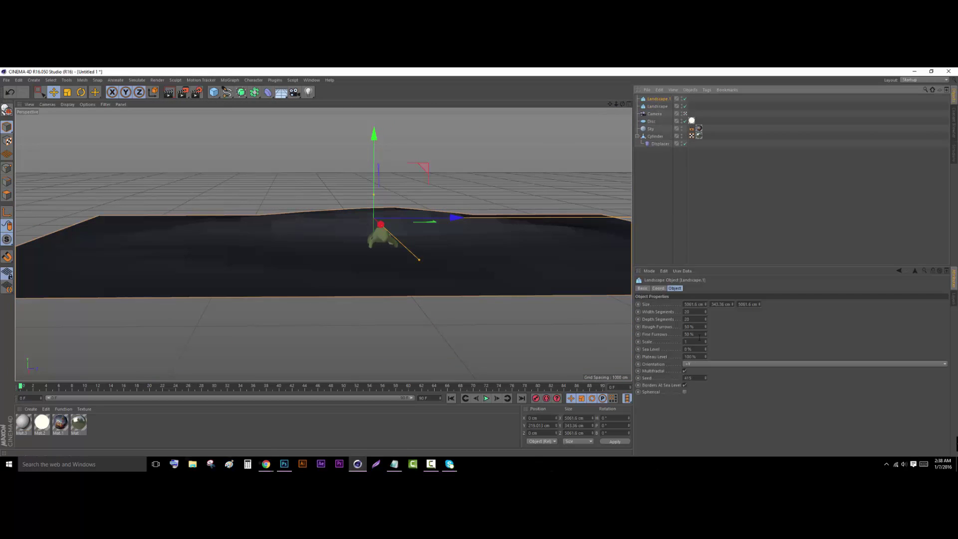
pyautogui.moveTo(706, 379); pyautogui.dragTo(706, 337)
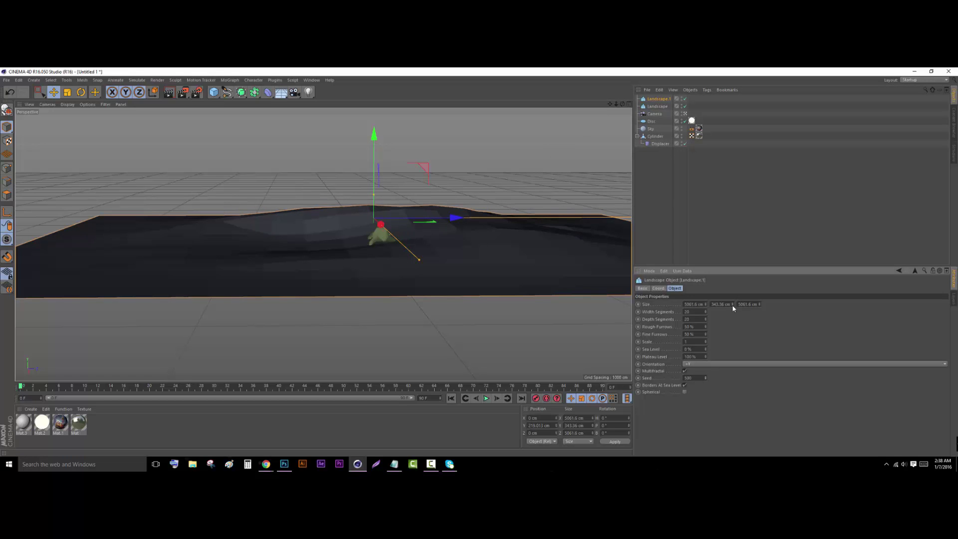
pyautogui.moveTo(733, 305); pyautogui.dragTo(732, 234)
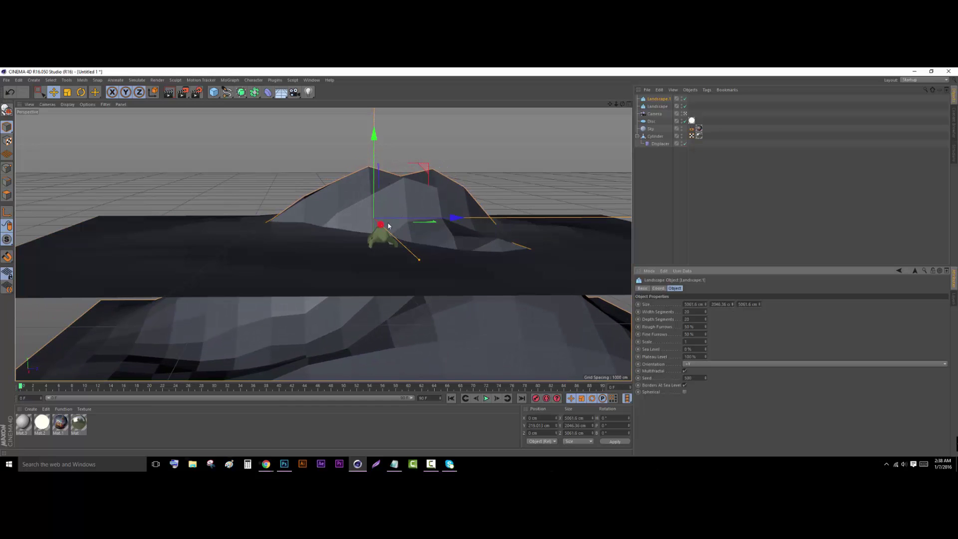
# Move the mountain copy back behind the dragon to about X -4019 cm and raise it to about Y 702 cm
pyautogui.moveTo(616, 105); pyautogui.dragTo(669, 134)
pyautogui.moveTo(426, 250); pyautogui.dragTo(97, 118)
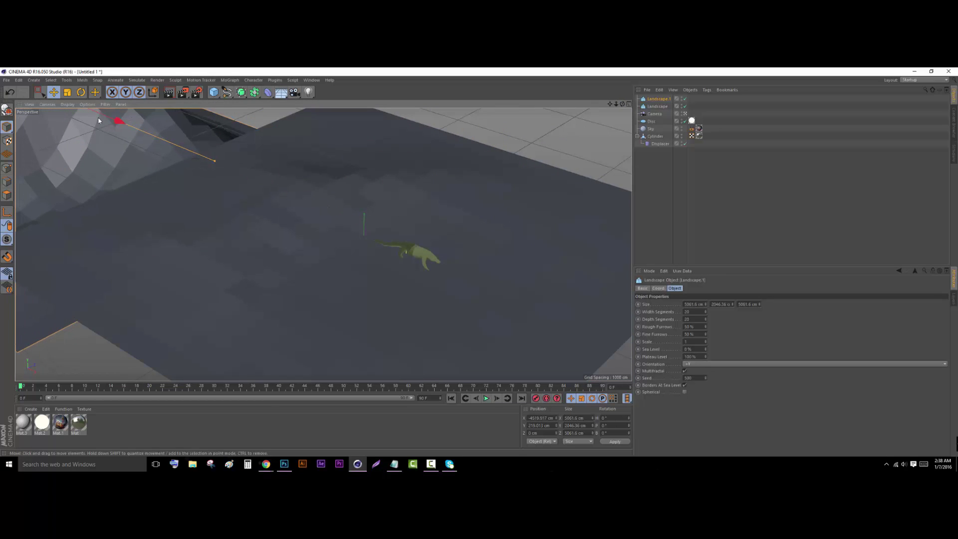
pyautogui.moveTo(617, 104); pyautogui.dragTo(567, 106)
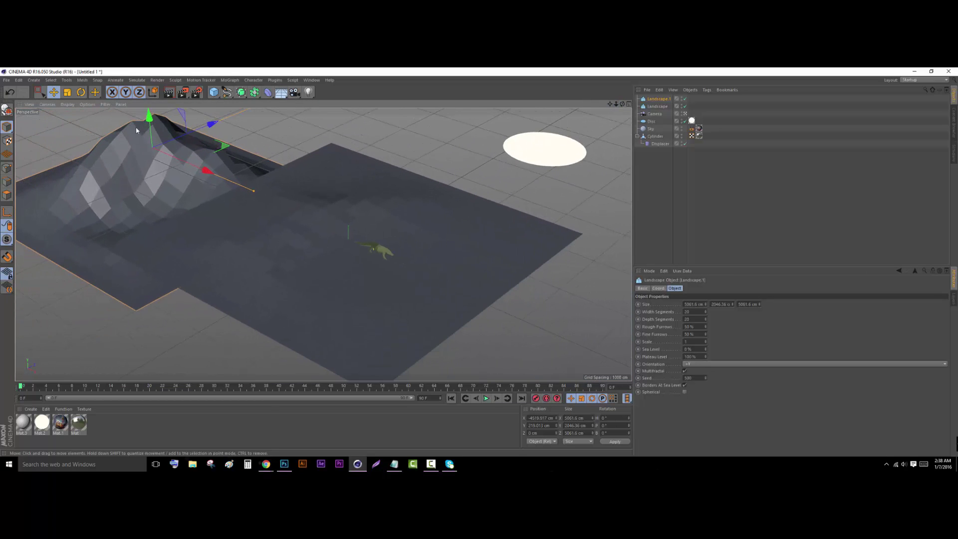
pyautogui.moveTo(148, 129); pyautogui.dragTo(149, 103)
# Make two more mountain copies with new seeds, one beside the first and one far behind, stretched to about 28607 cm deep
pyautogui.moveTo(184, 141); pyautogui.dragTo(325, 129)
pyautogui.moveTo(706, 379); pyautogui.dragTo(706, 279)
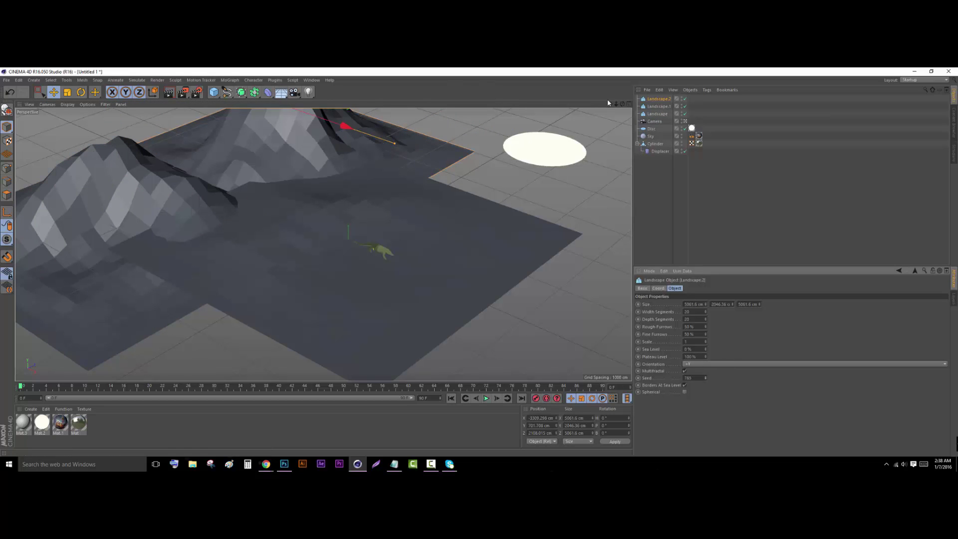
pyautogui.moveTo(616, 105); pyautogui.dragTo(554, 120)
pyautogui.moveTo(336, 200); pyautogui.dragTo(405, 129)
pyautogui.moveTo(707, 380); pyautogui.dragTo(704, 379)
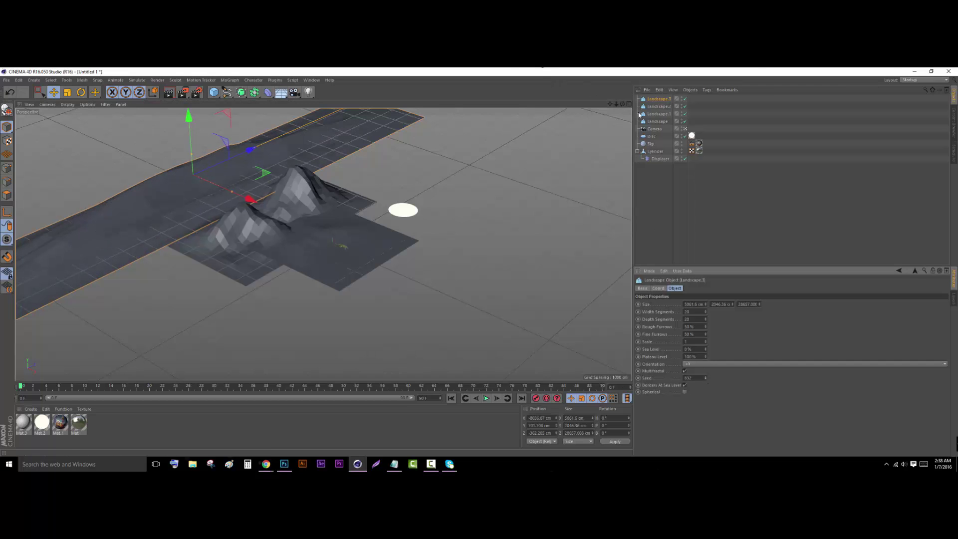
# Rotate the dragon about -31° around its vertical axis and frame it in front of the mountains
pyautogui.click(655, 152)
pyautogui.moveTo(623, 104); pyautogui.dragTo(714, 105)
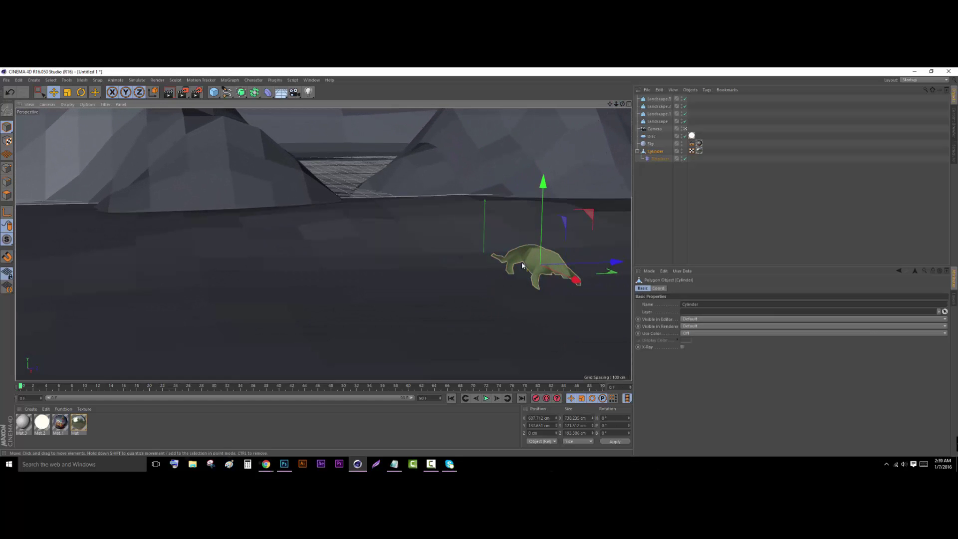
pyautogui.moveTo(623, 104); pyautogui.dragTo(588, 128)
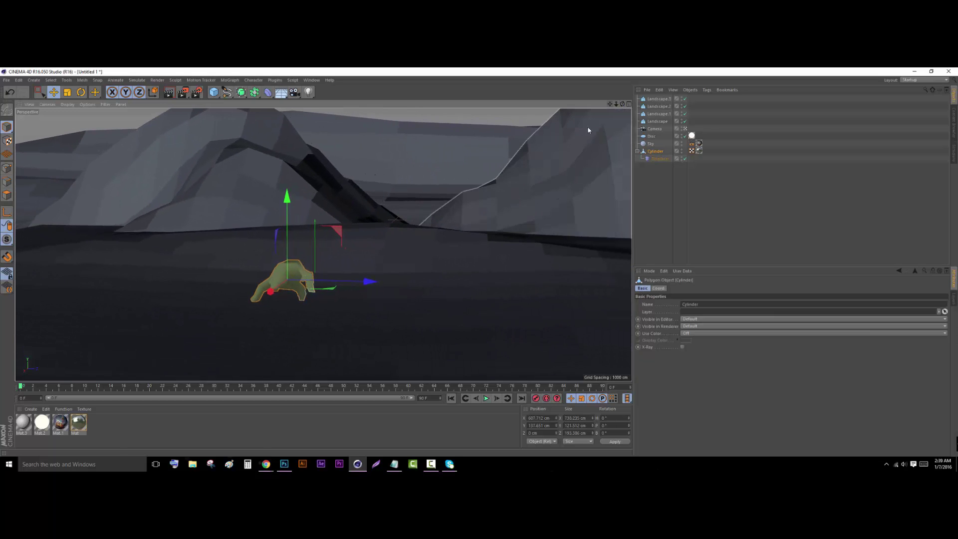
pyautogui.click(81, 92)
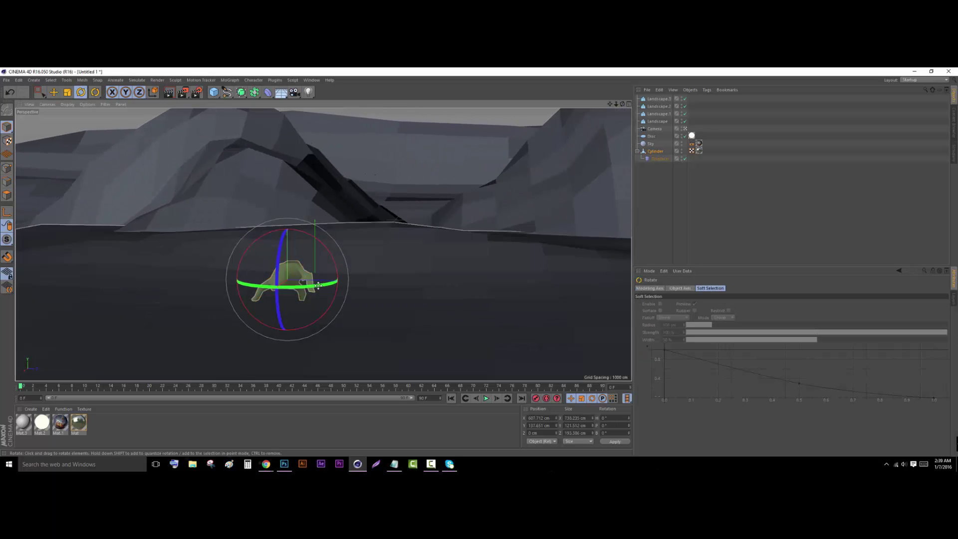
pyautogui.moveTo(319, 286); pyautogui.dragTo(290, 290)
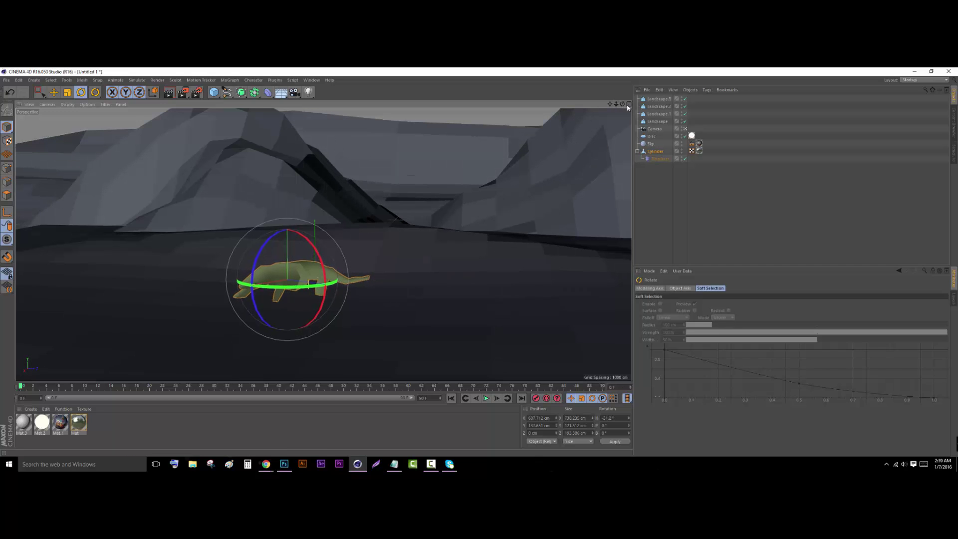
pyautogui.moveTo(624, 104); pyautogui.dragTo(623, 101)
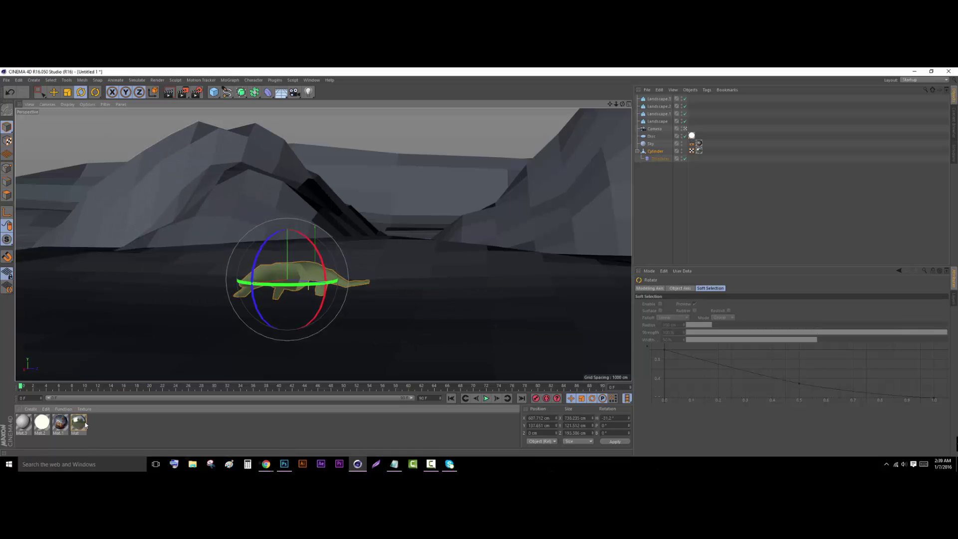
# Duplicate the dragon's green material and set the start color of the copy's Luminance gradient to a muted brown with hue 34°
pyautogui.doubleClick(105, 431)
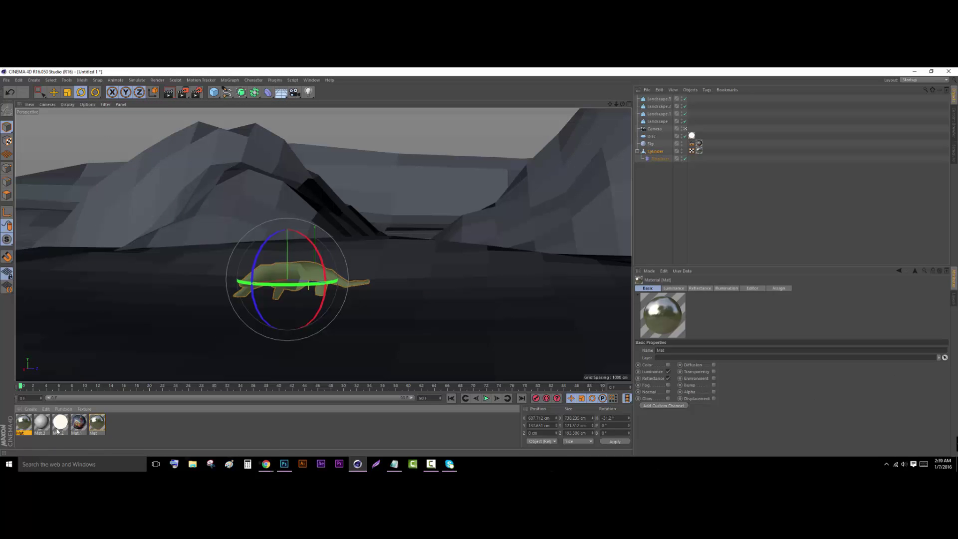
pyautogui.doubleClick(24, 422)
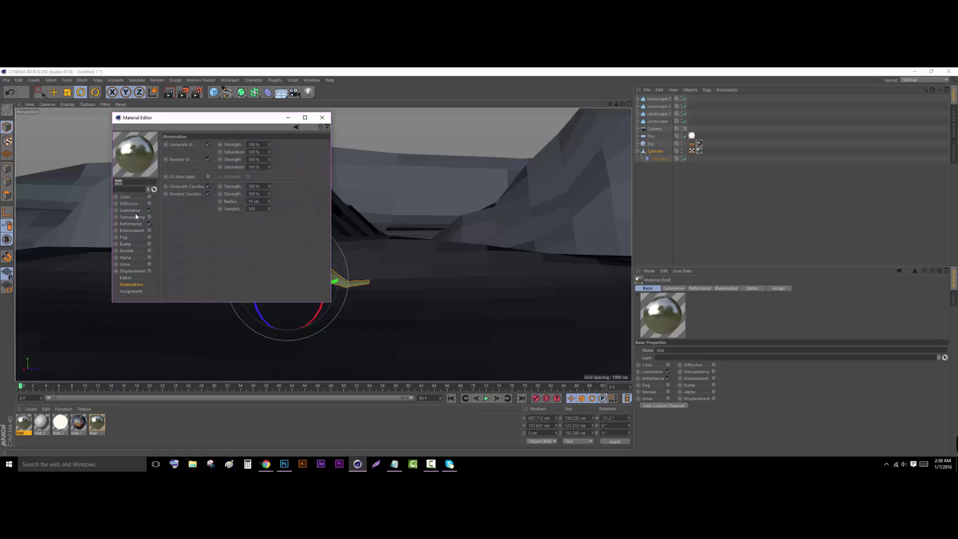
pyautogui.click(131, 210)
pyautogui.click(204, 187)
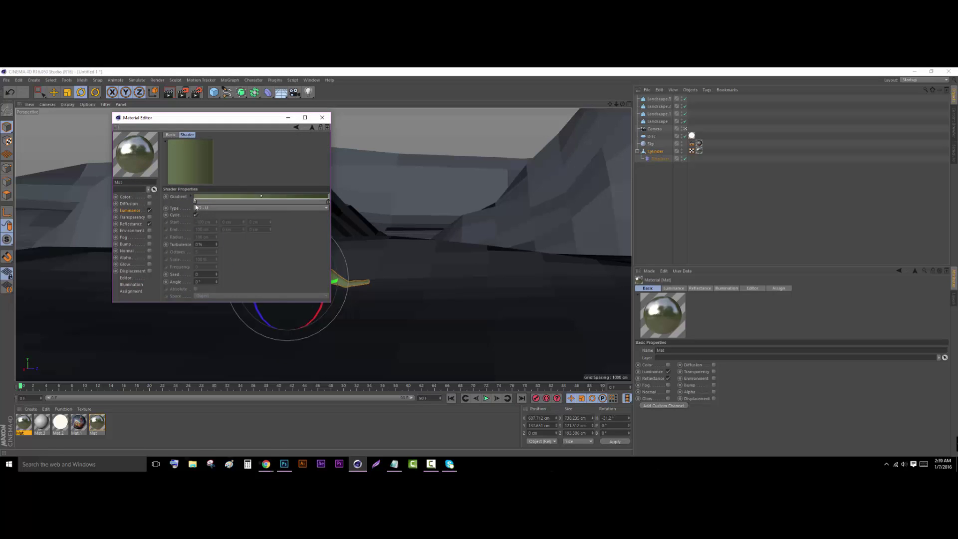
pyautogui.doubleClick(196, 202)
pyautogui.click(185, 176)
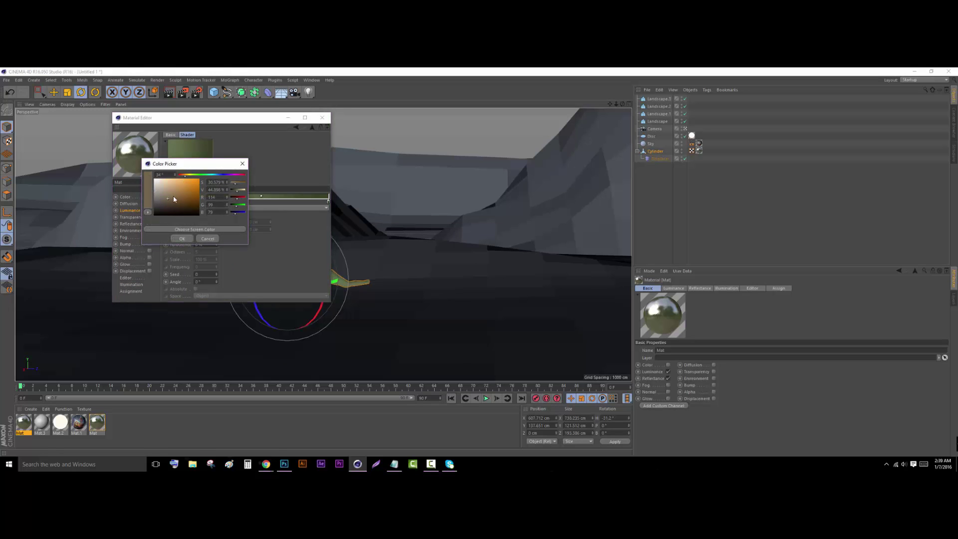
pyautogui.click(181, 238)
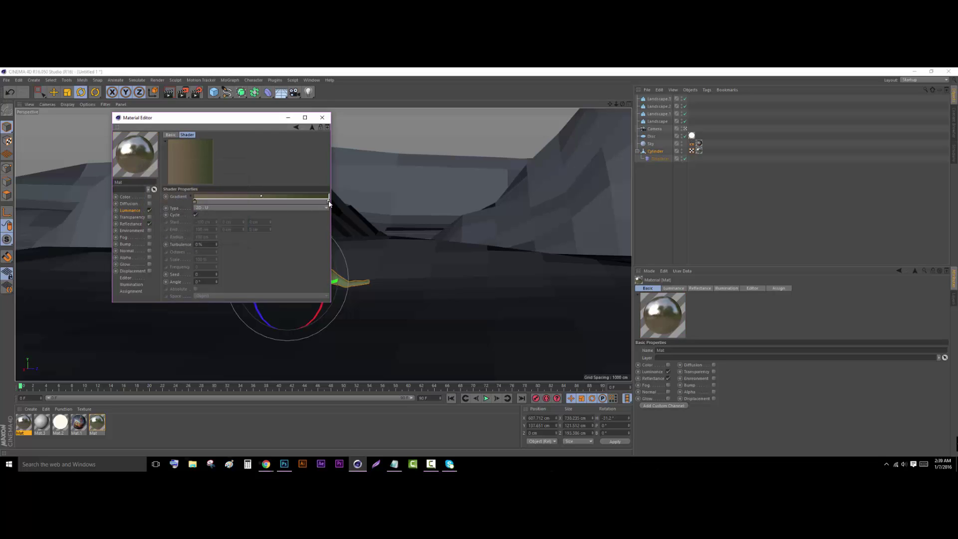
# Set the end color of the copied material's Luminance gradient to a dark yellowish brown, and close the Material Editor
pyautogui.doubleClick(328, 203)
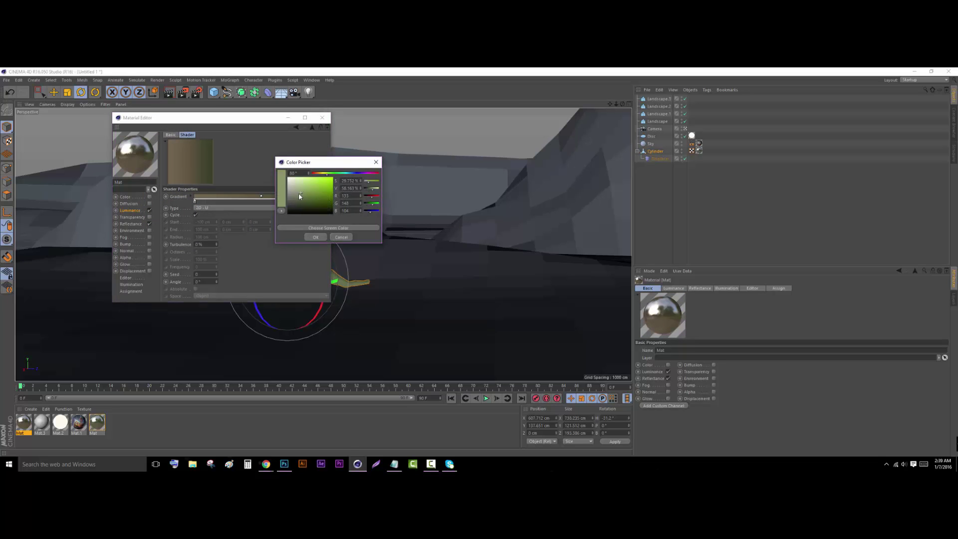
pyautogui.click(321, 174)
pyautogui.click(313, 204)
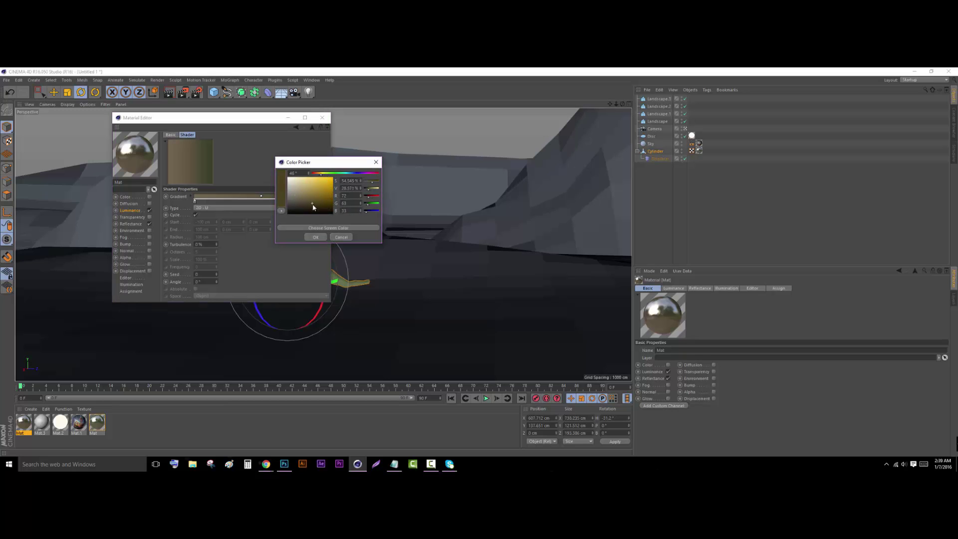
pyautogui.click(317, 237)
pyautogui.click(323, 117)
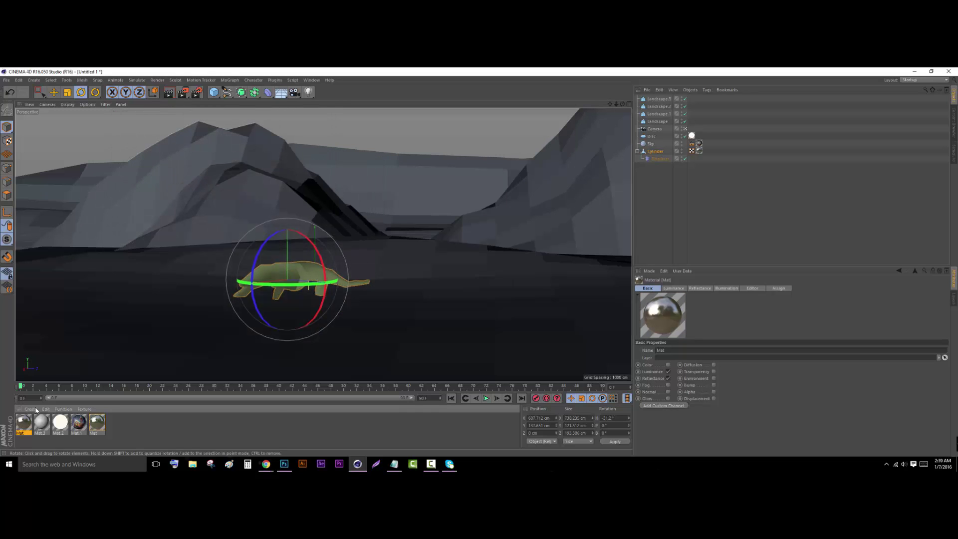
# Apply the brown reflective material to all four Landscapes and render a preview of the view
pyautogui.moveTo(24, 423); pyautogui.dragTo(94, 344)
pyautogui.moveTo(23, 422); pyautogui.dragTo(65, 232)
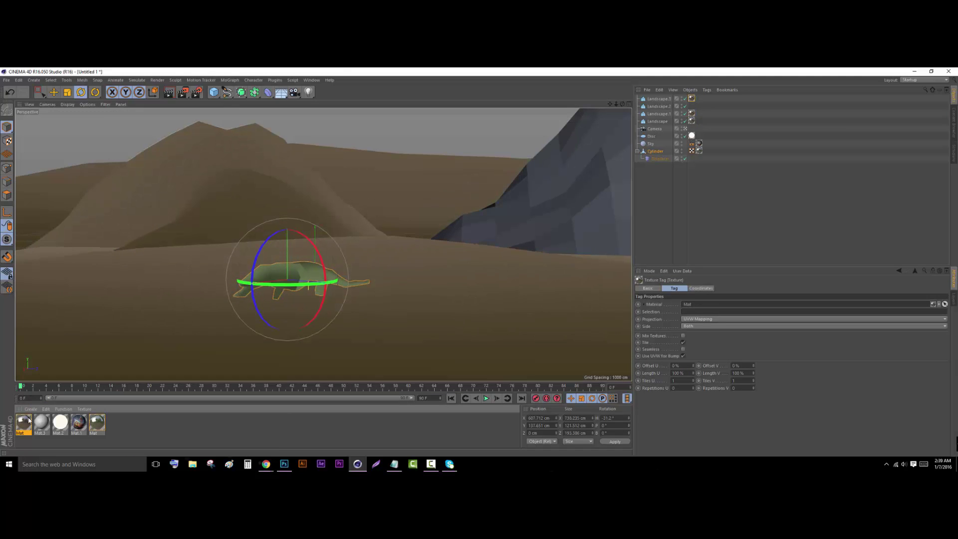
pyautogui.moveTo(27, 423); pyautogui.dragTo(568, 173)
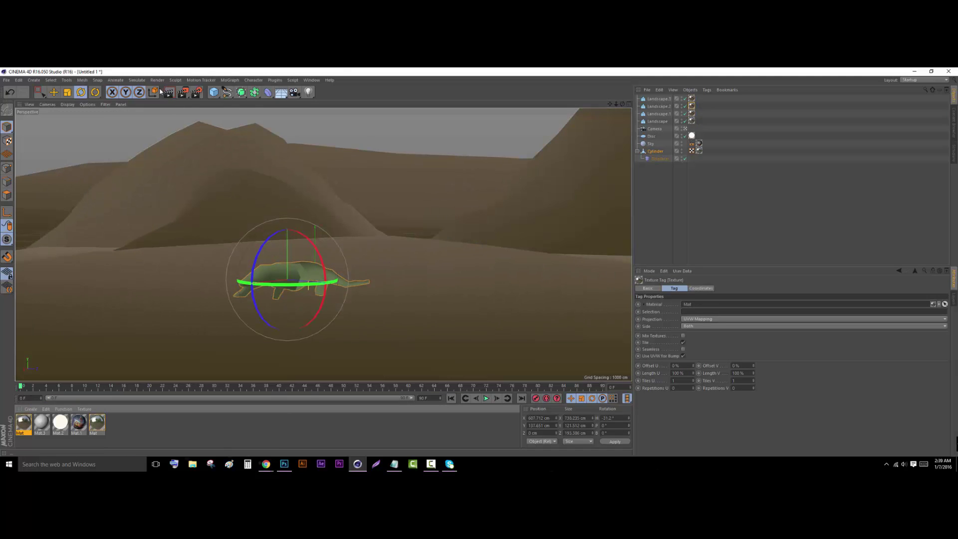
pyautogui.click(169, 93)
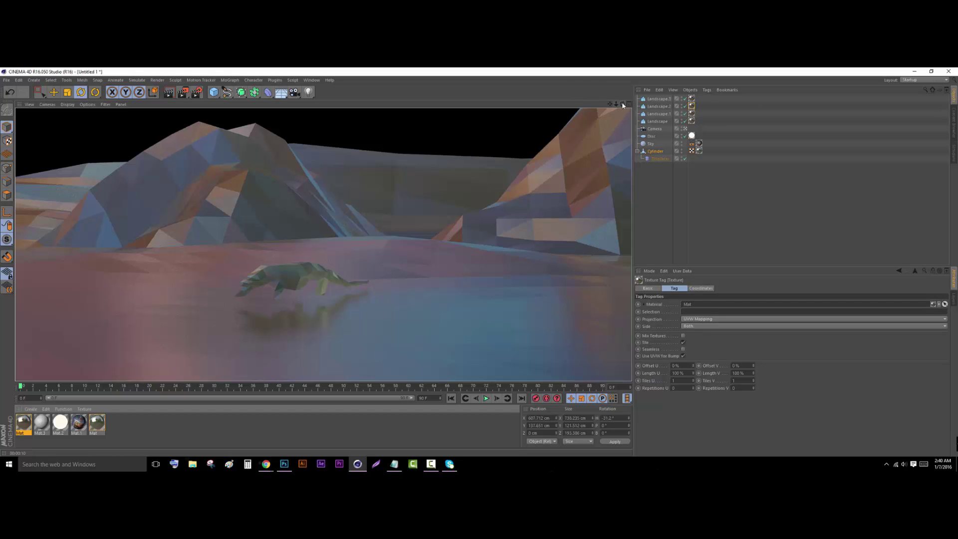
pyautogui.moveTo(623, 104)
pyautogui.mouseDown()
pyautogui.moveTo(479, 135)
pyautogui.moveTo(589, 120)
pyautogui.moveTo(609, 85)
pyautogui.moveTo(623, 105)
pyautogui.mouseUp()
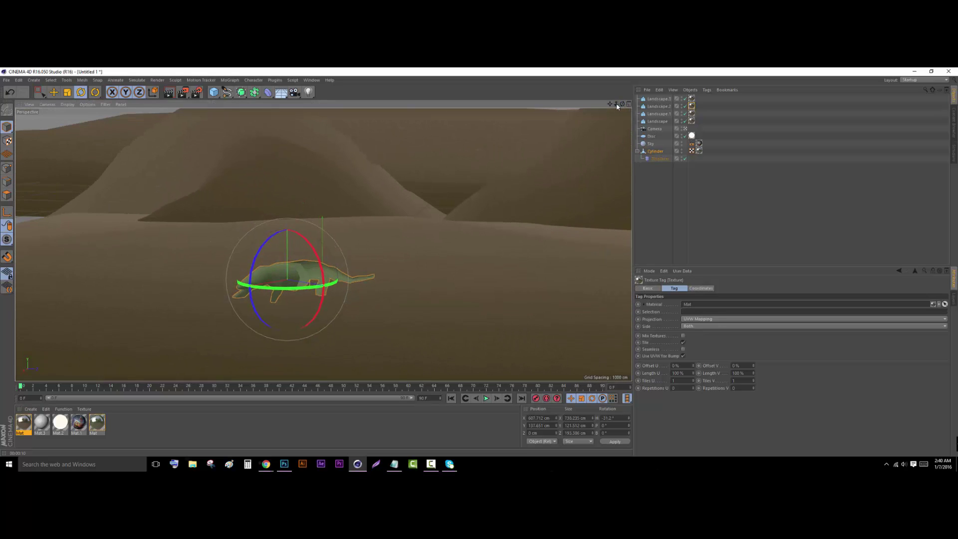